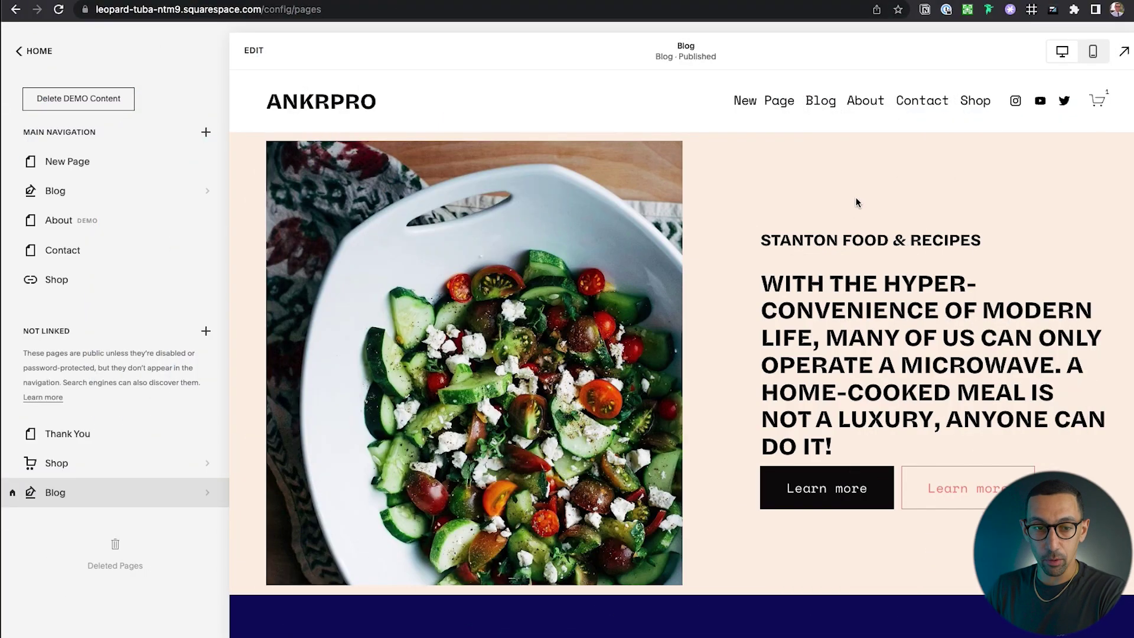
Go to the Contact page, scroll to its Name/Email/Message form, and enter the page editor
left_click(925, 107)
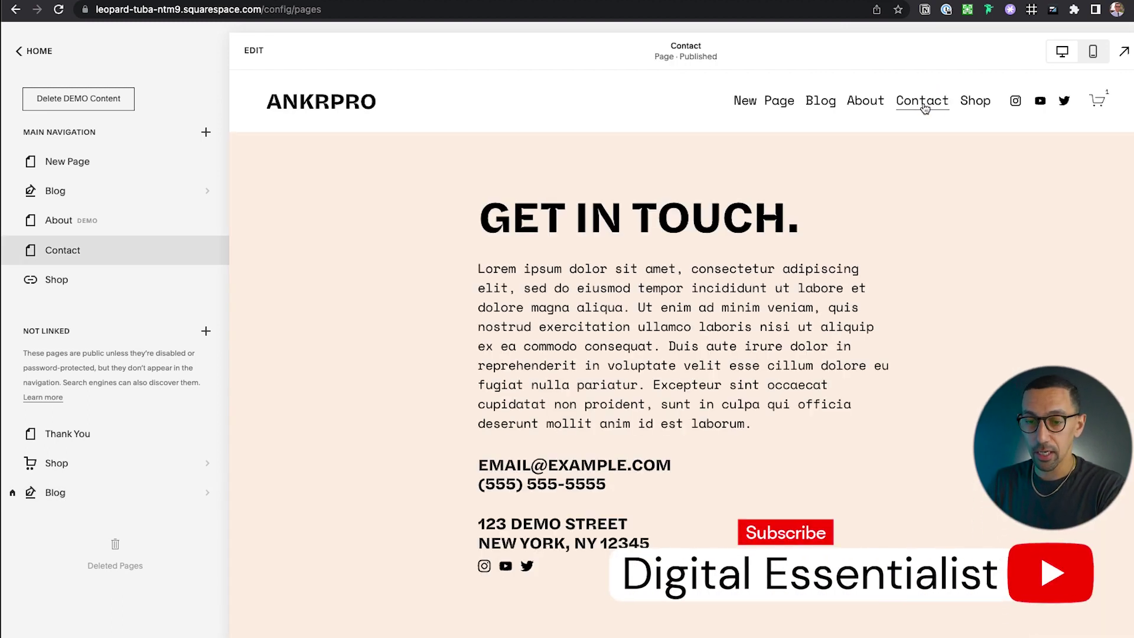
scroll(700, 329, "down", 6)
scroll(700, 329, "down", 2)
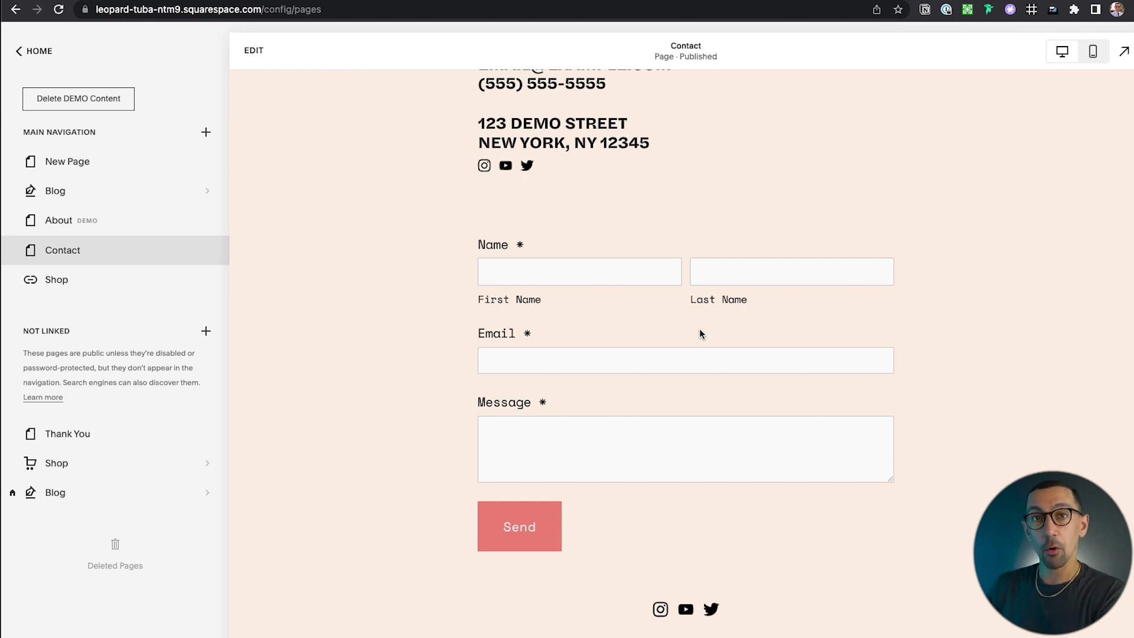
left_click(254, 50)
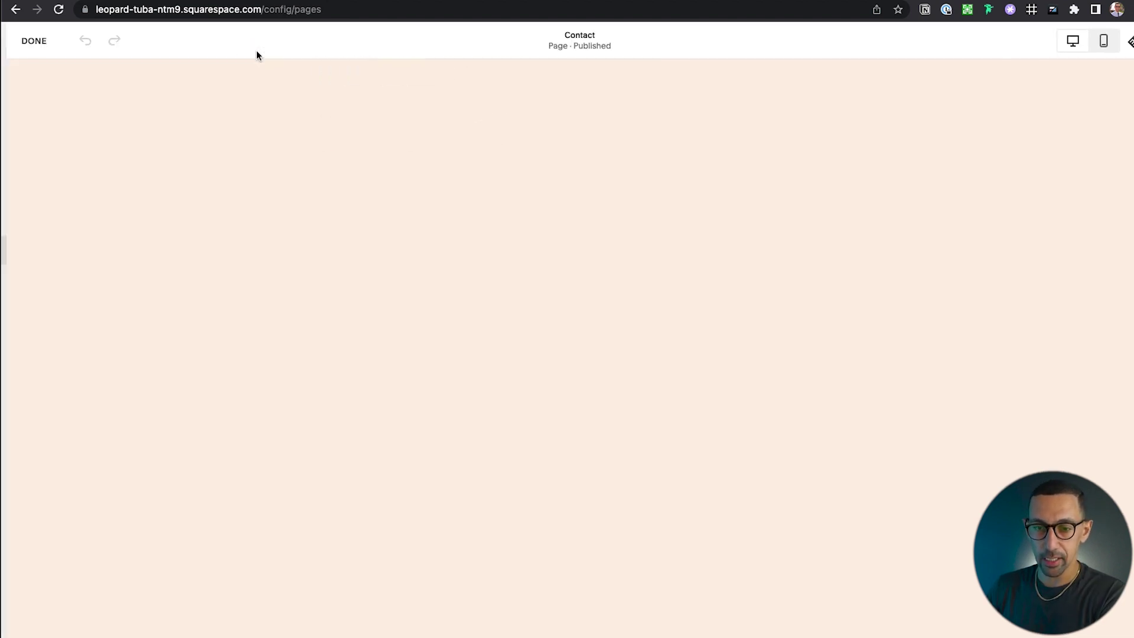
Add a new Form block to the Contact page
scroll(553, 210, "down", 3)
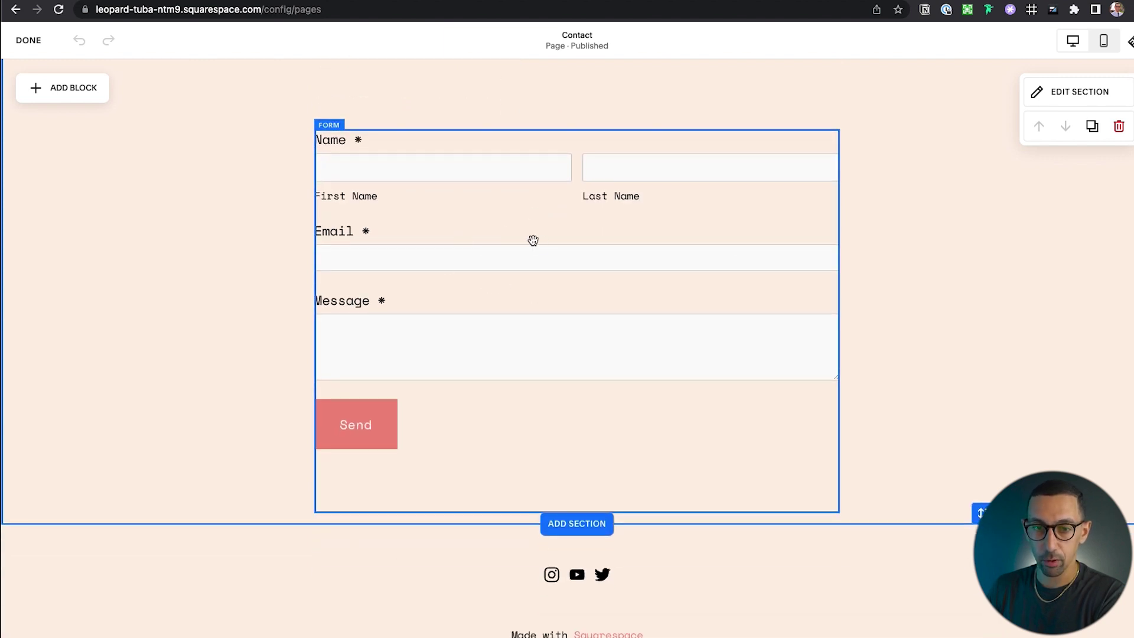
scroll(272, 189, "up", 2)
left_click(252, 200)
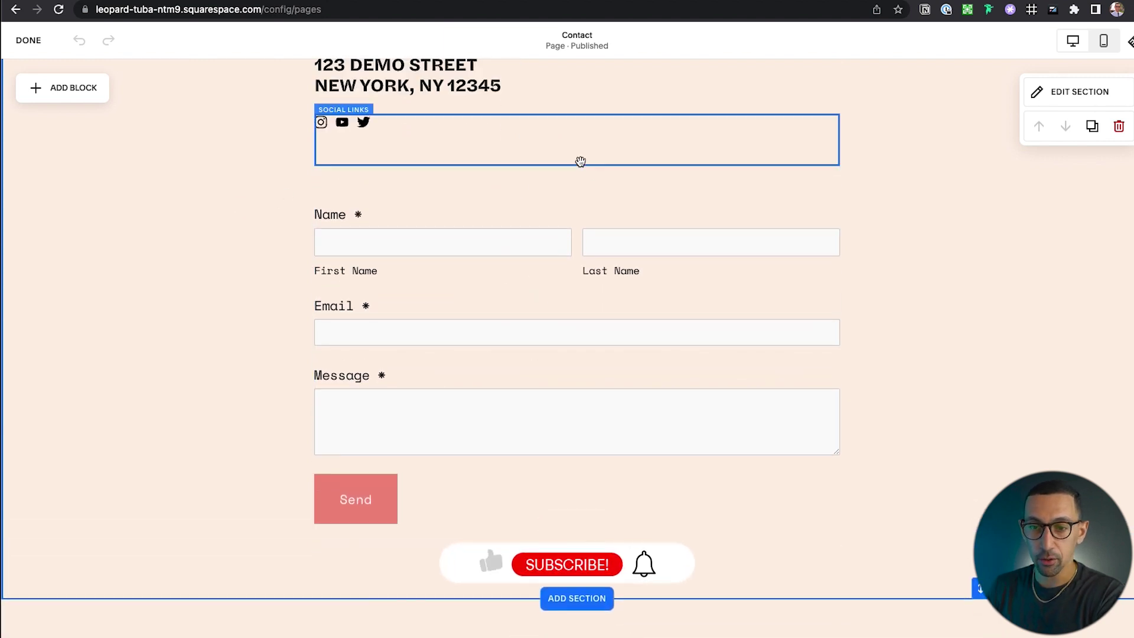
left_click(82, 86)
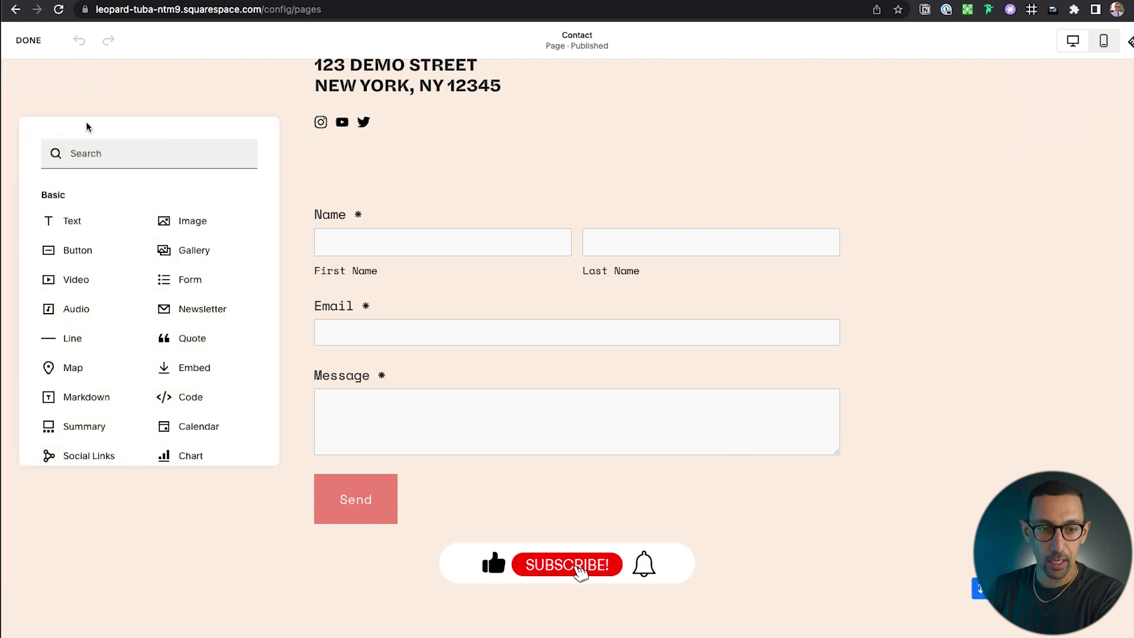
left_click(192, 281)
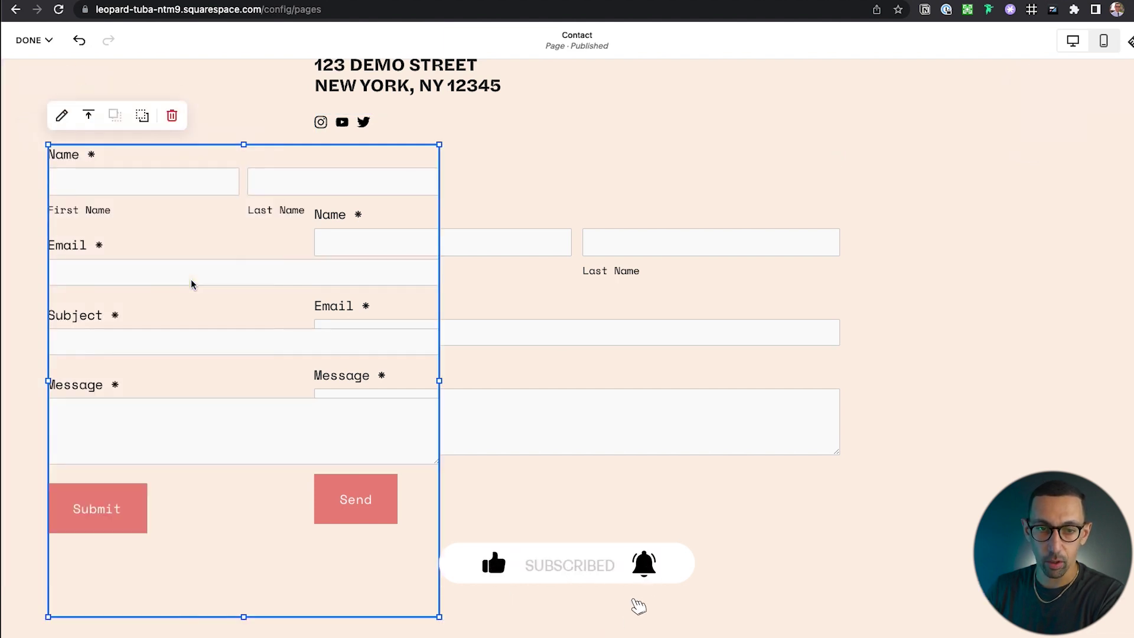
Drag the original contact form to the right and open the new form's settings
left_click_drag(685, 257, 886, 274)
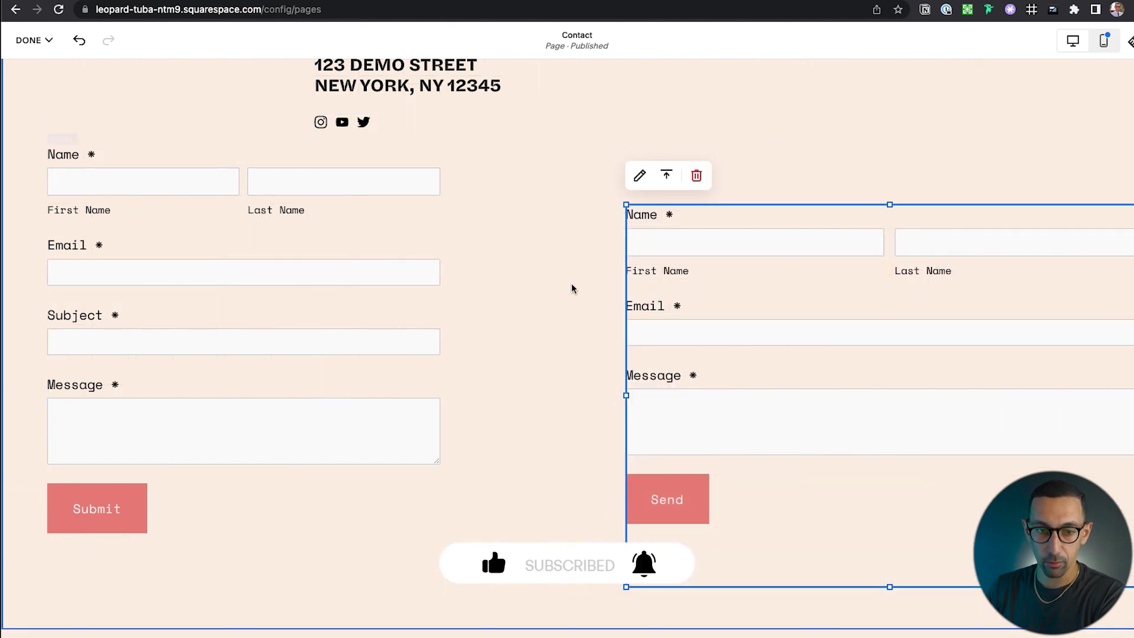
scroll(276, 120, "down", 3)
scroll(275, 121, "up", 3)
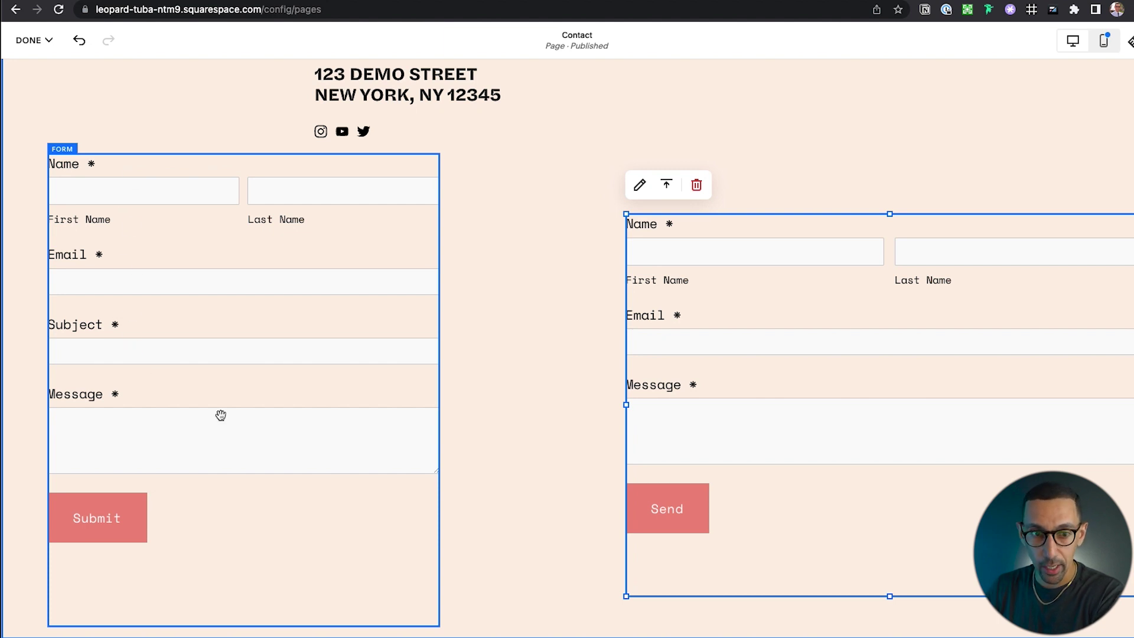
double_click(239, 353)
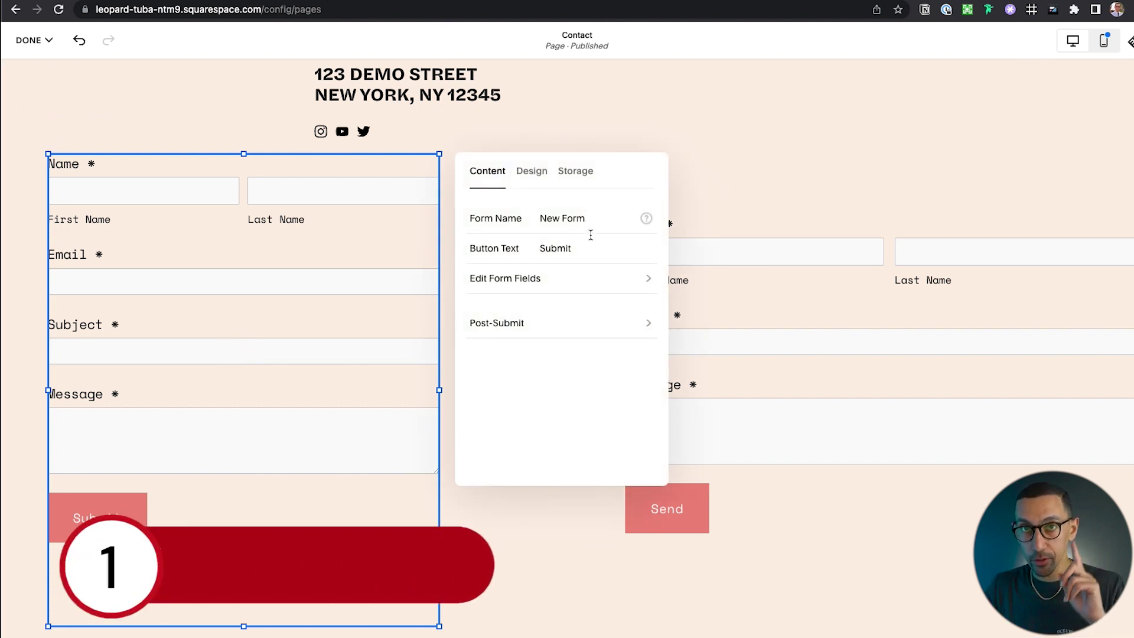
Rename the new form 'Contact Form' and change its button text from Submit to 'Send'
double_click(592, 227)
triple_click(591, 226)
type("Contact")
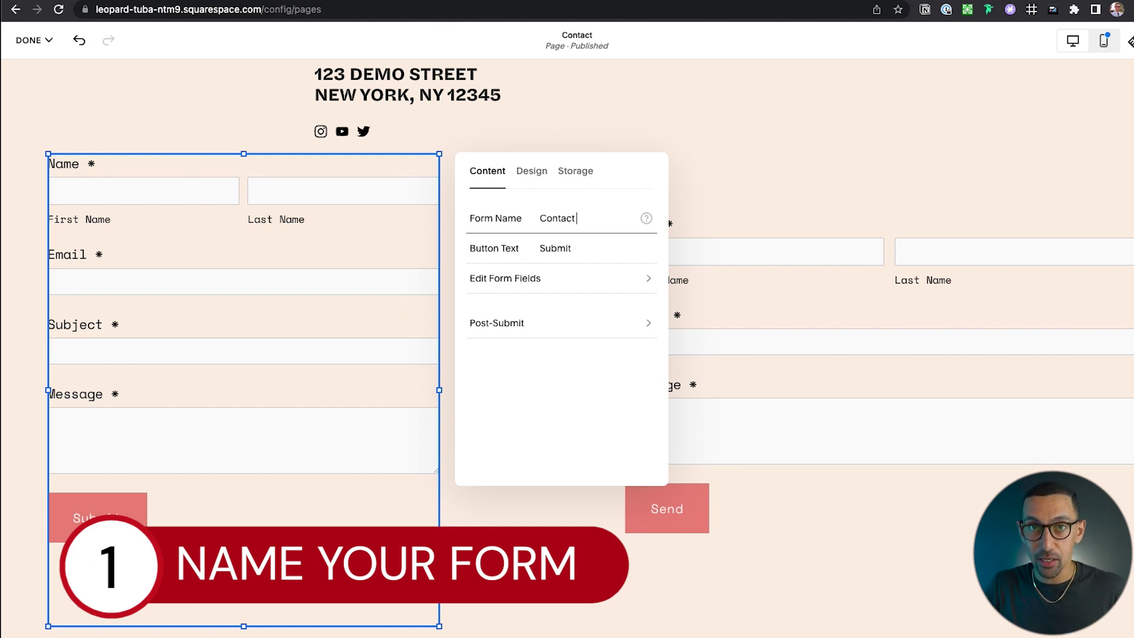
type(" Form")
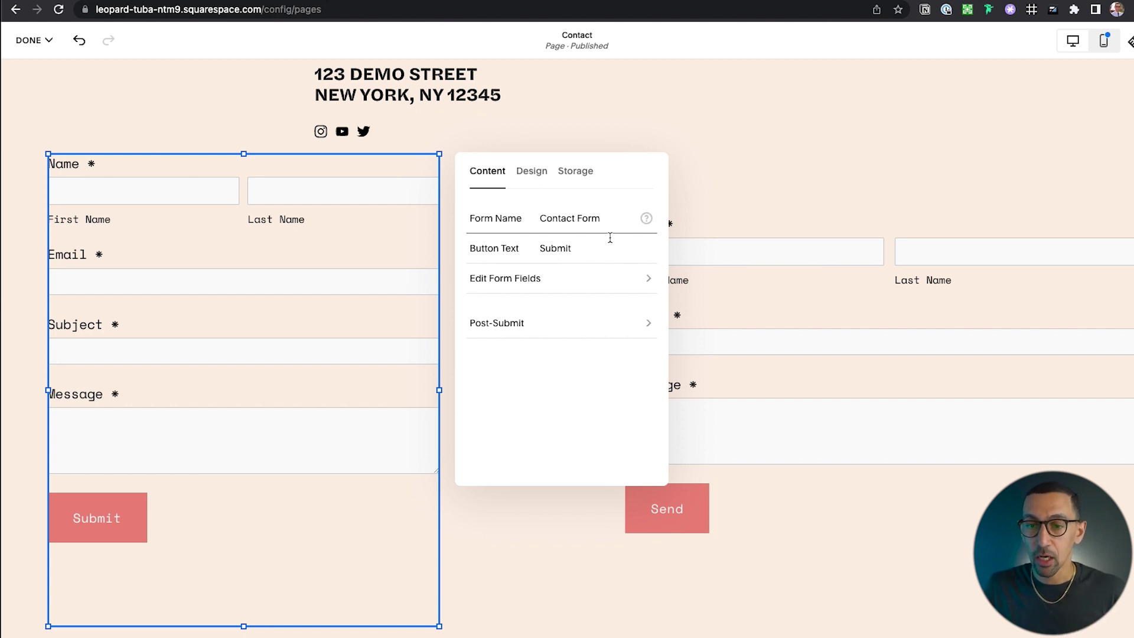
double_click(599, 249)
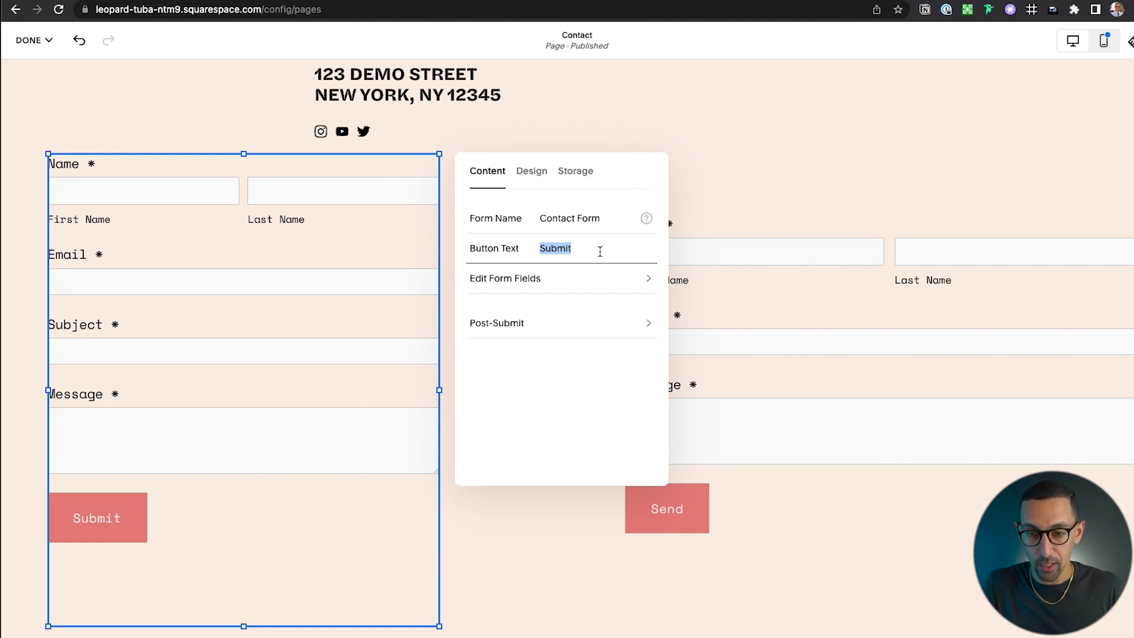
type("Send")
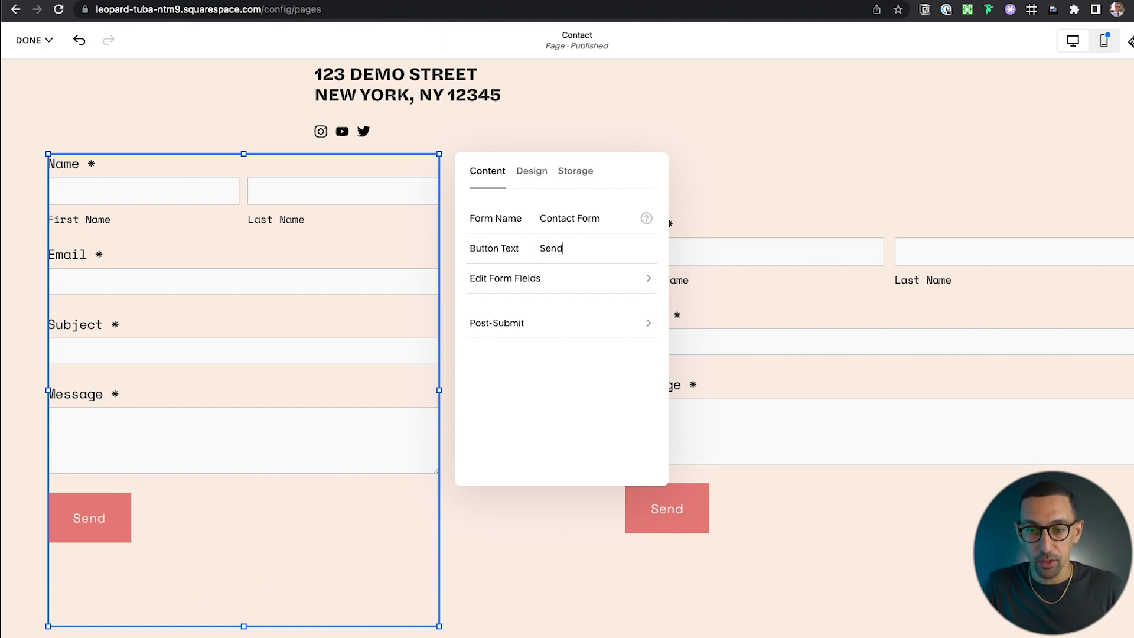
left_click(539, 285)
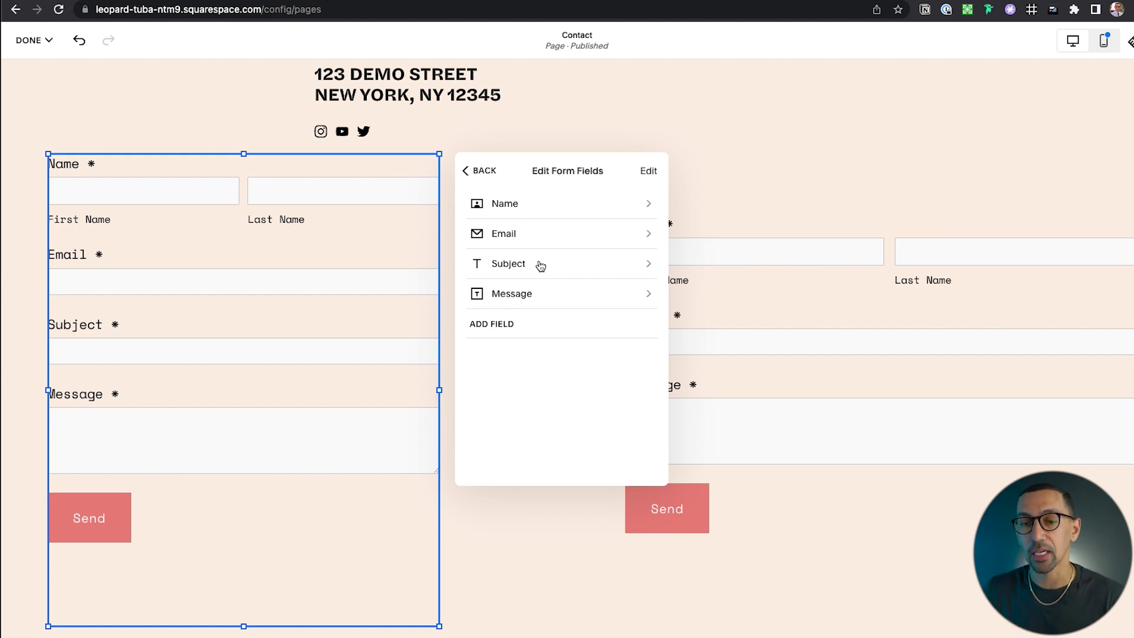
Add a Select field labelled 'Budget' and make it required, leaving the description empty
left_click(499, 326)
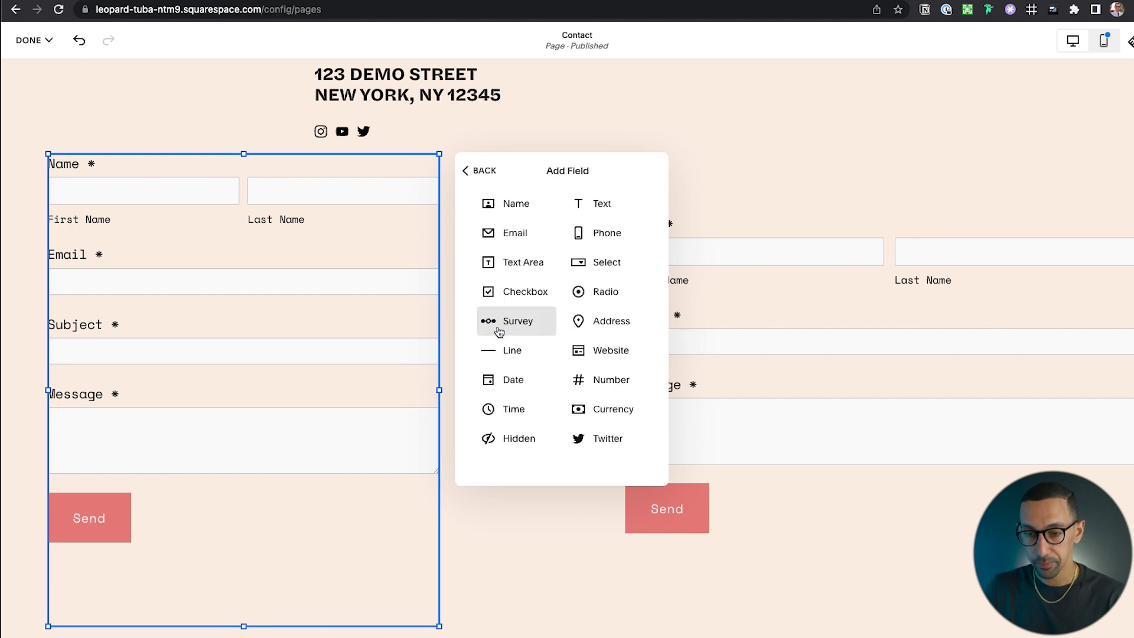
left_click(609, 263)
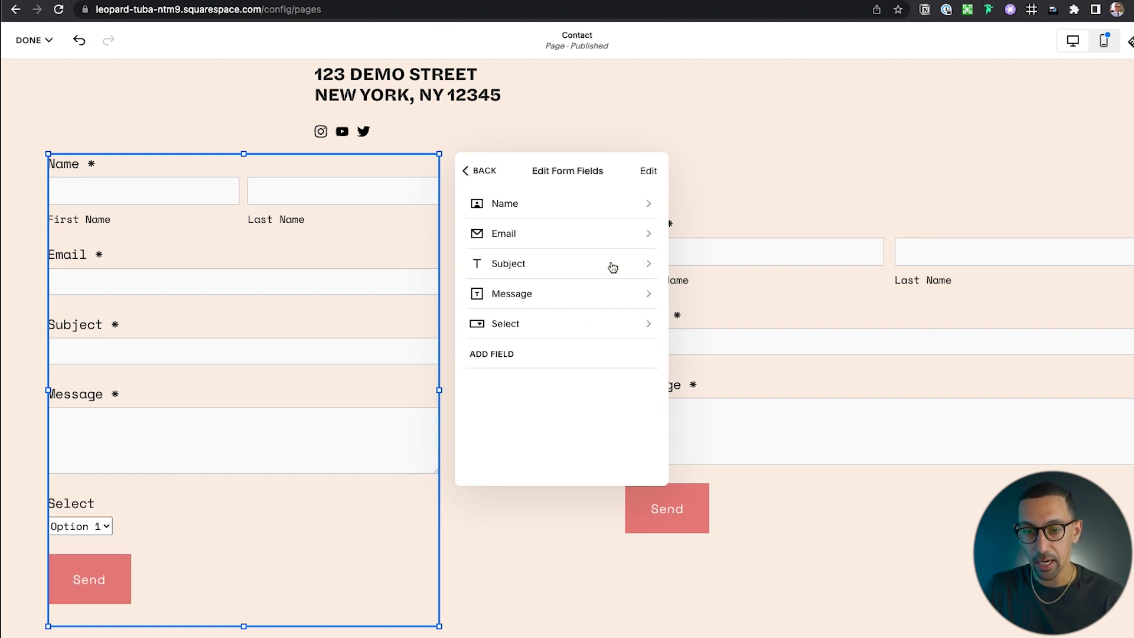
left_click(549, 328)
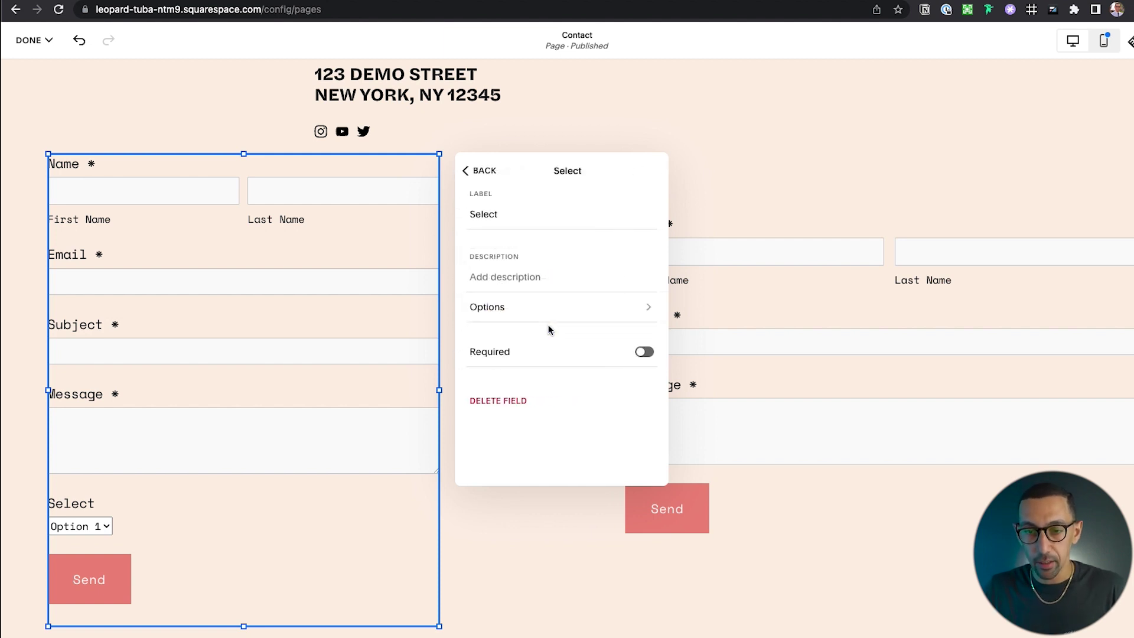
left_click(532, 219)
double_click(531, 219)
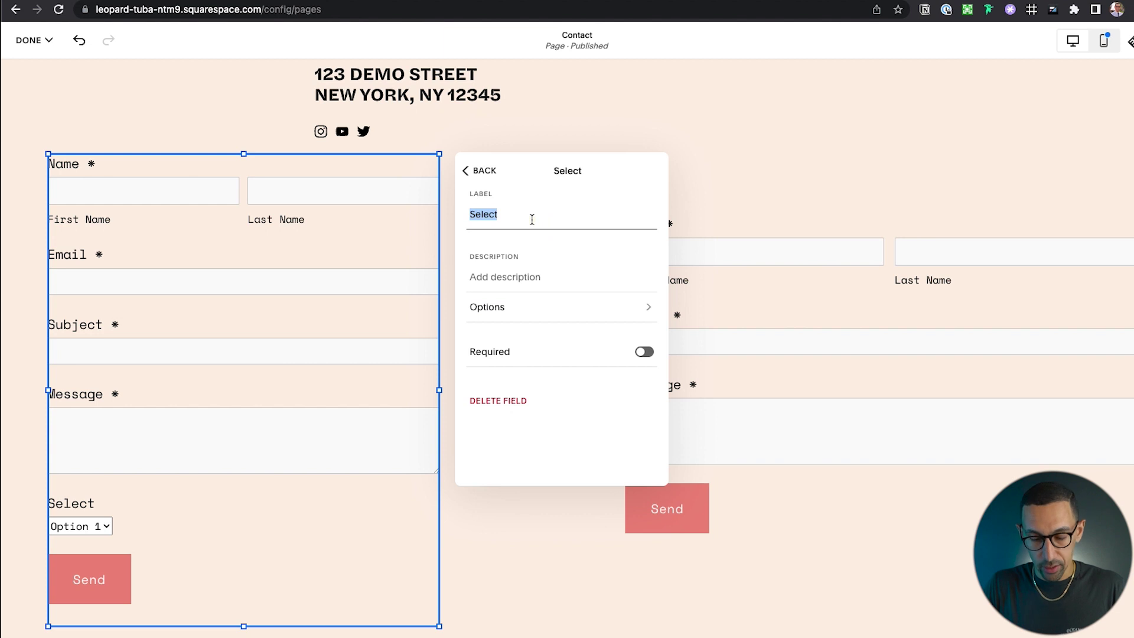
type("Budget")
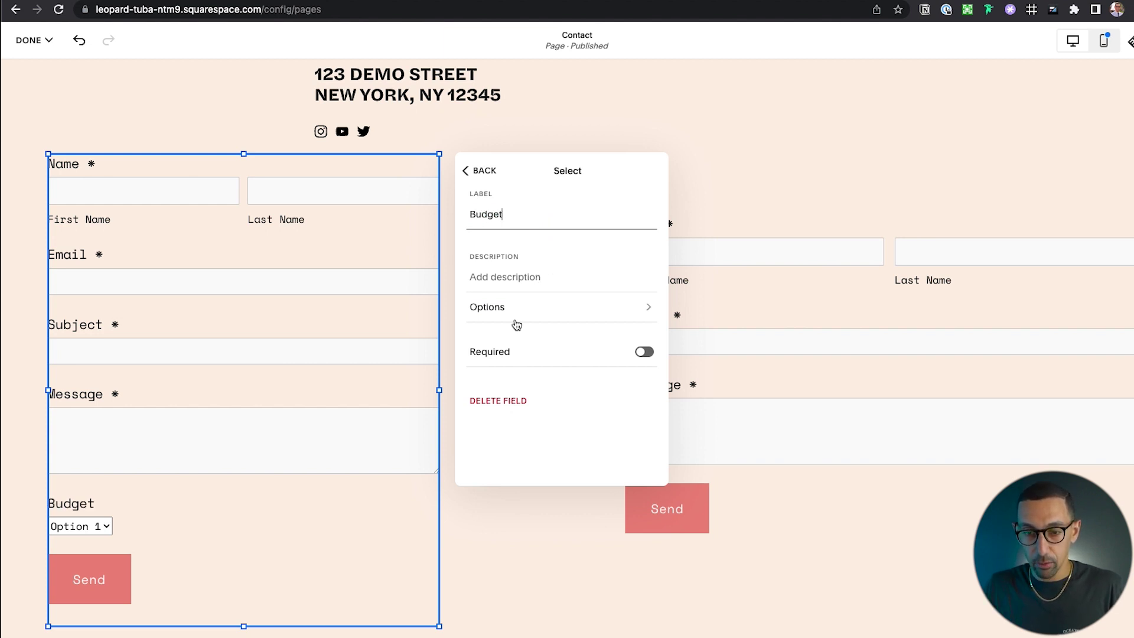
left_click(644, 354)
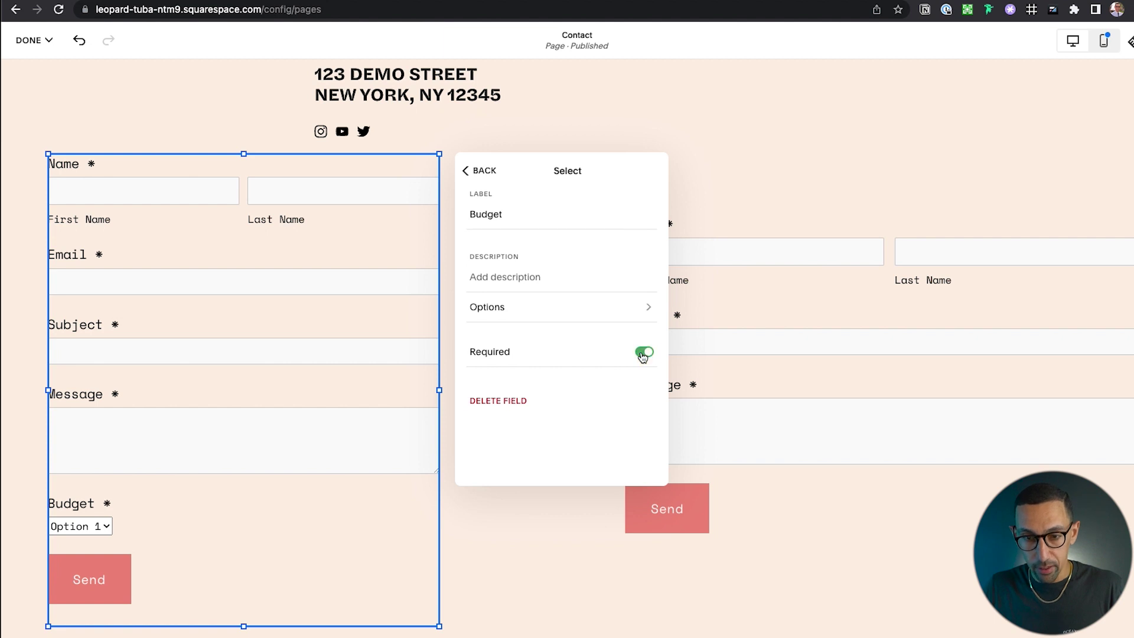
left_click(512, 277)
type("asfd")
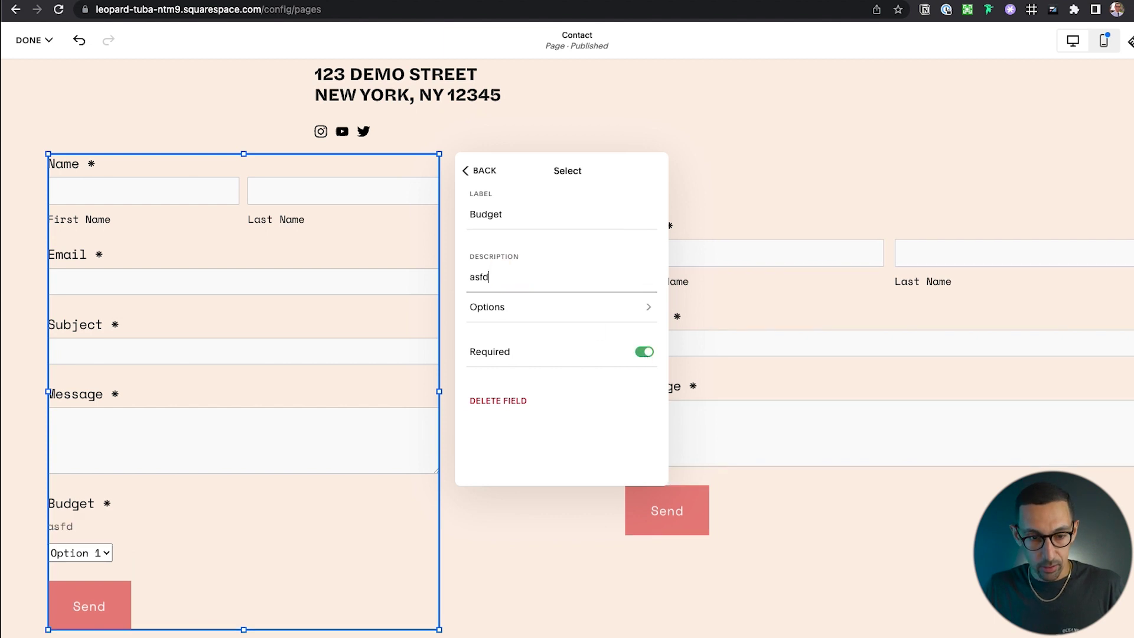
key("super+a")
key("BackSpace")
Add option rows to the Budget dropdown and enter the ranges 0-$5k and $5k-$8k
left_click(526, 310)
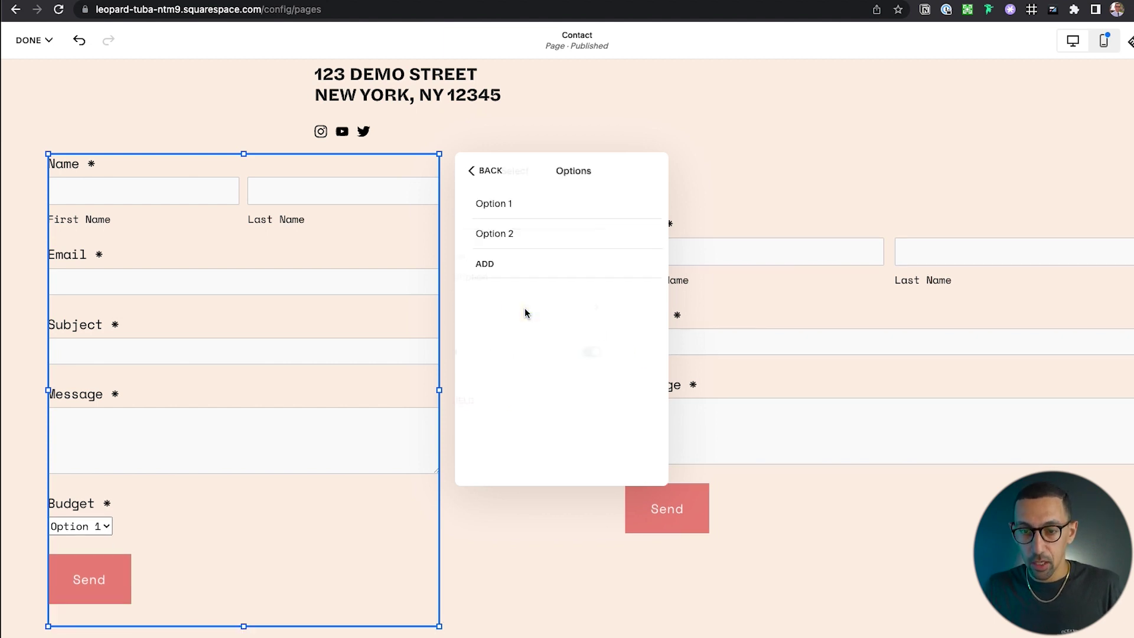
left_click(527, 203)
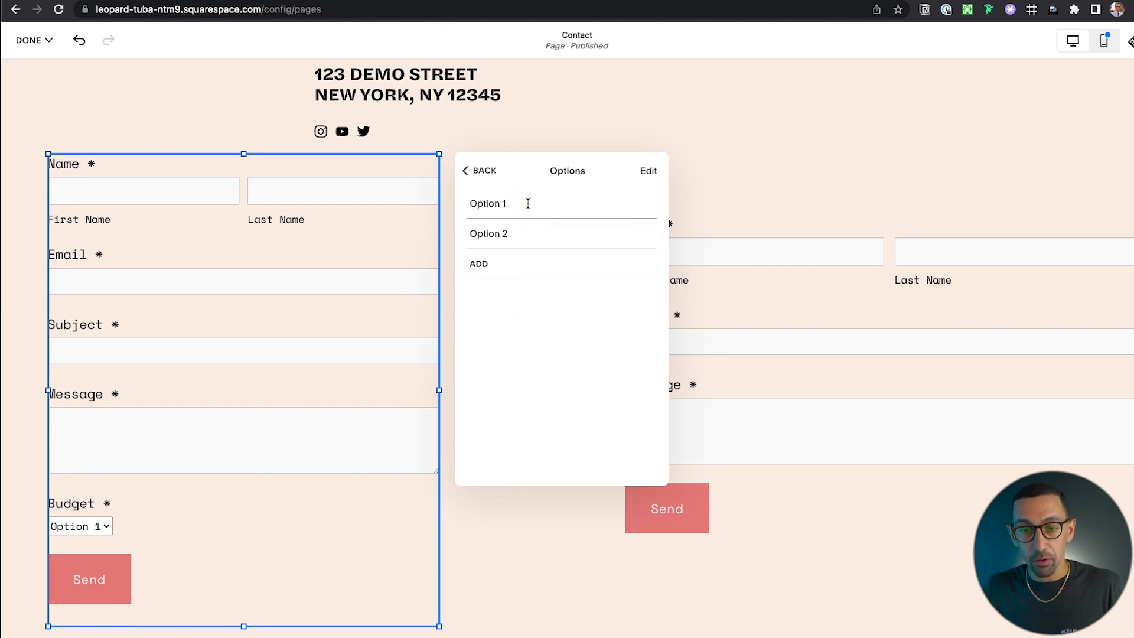
key("super+a")
left_click(476, 265)
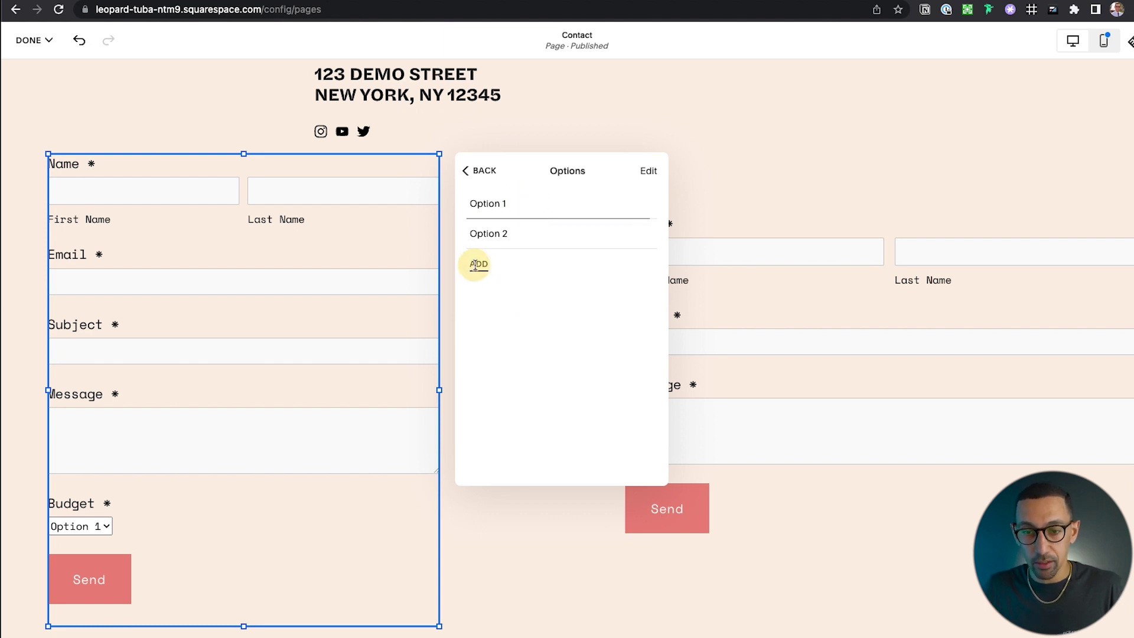
left_click(480, 296)
left_click(480, 325)
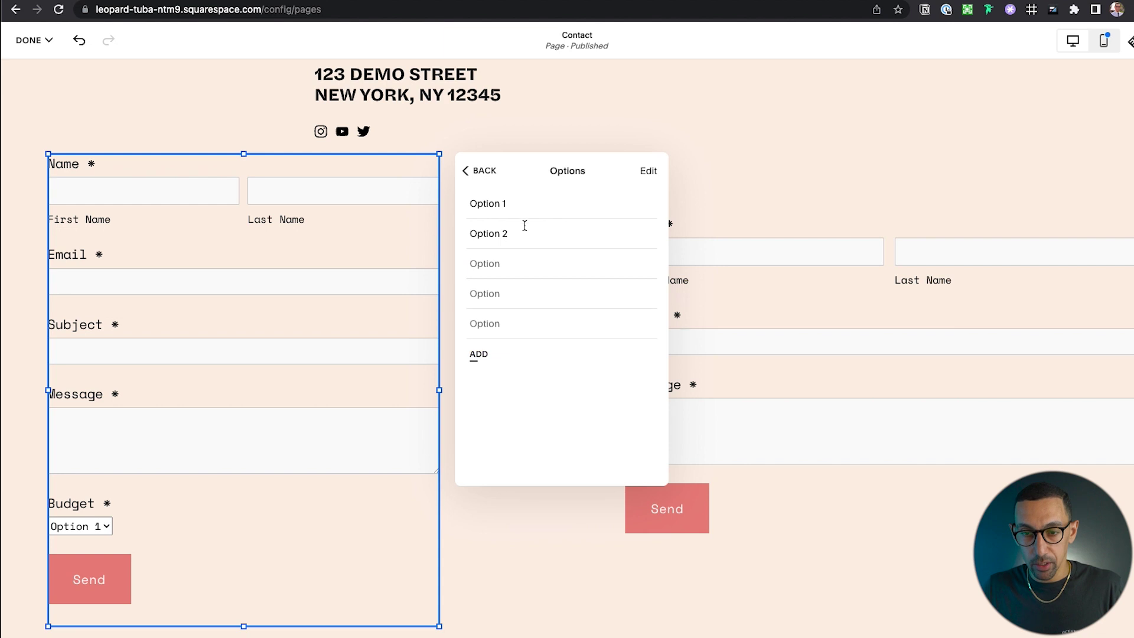
left_click(520, 203)
key("super+a")
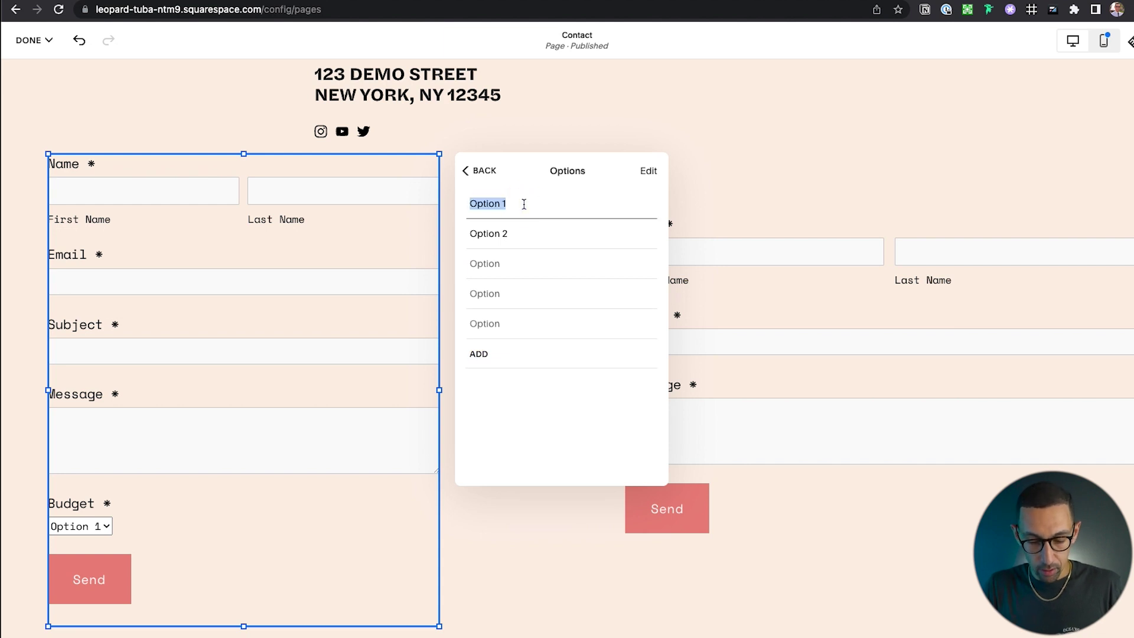
type("0-$5k")
key("Tab")
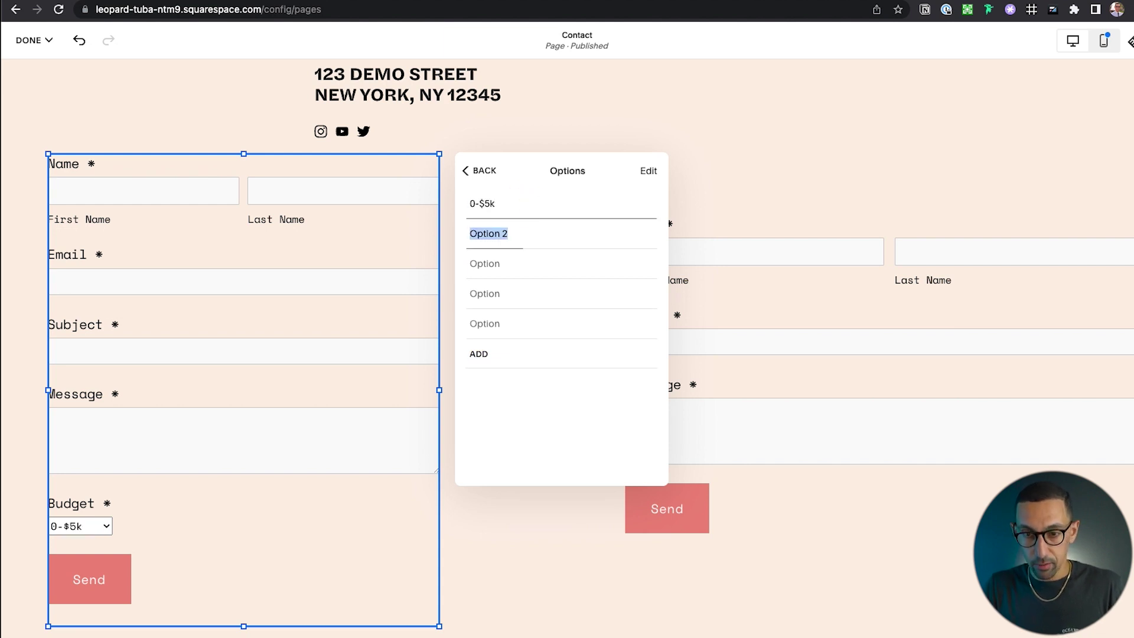
type("$5k-")
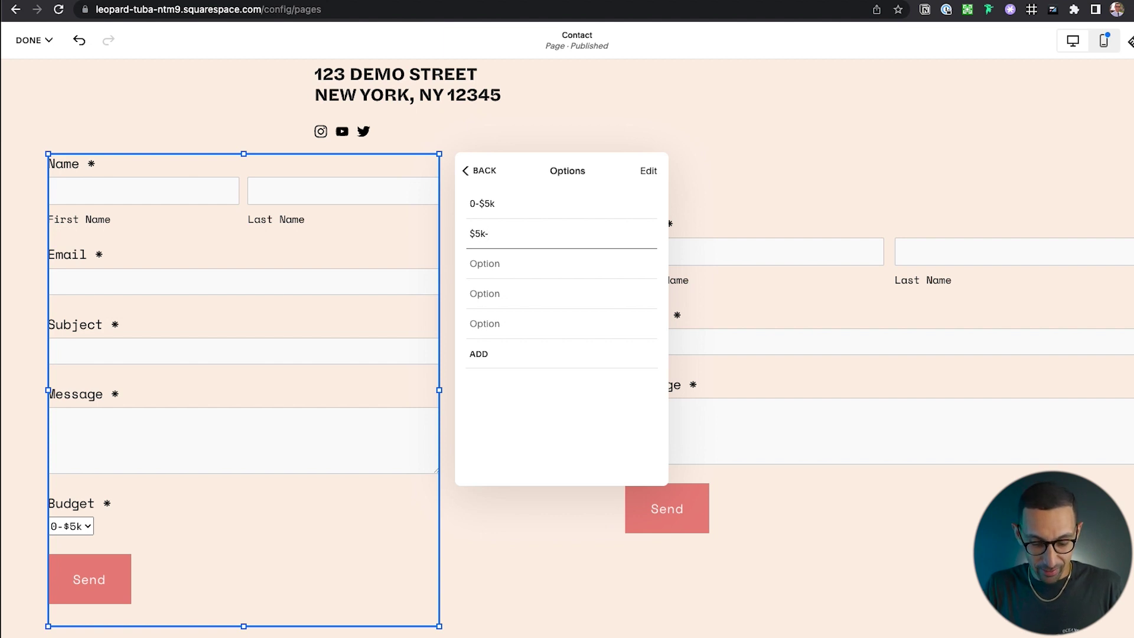
type("8k")
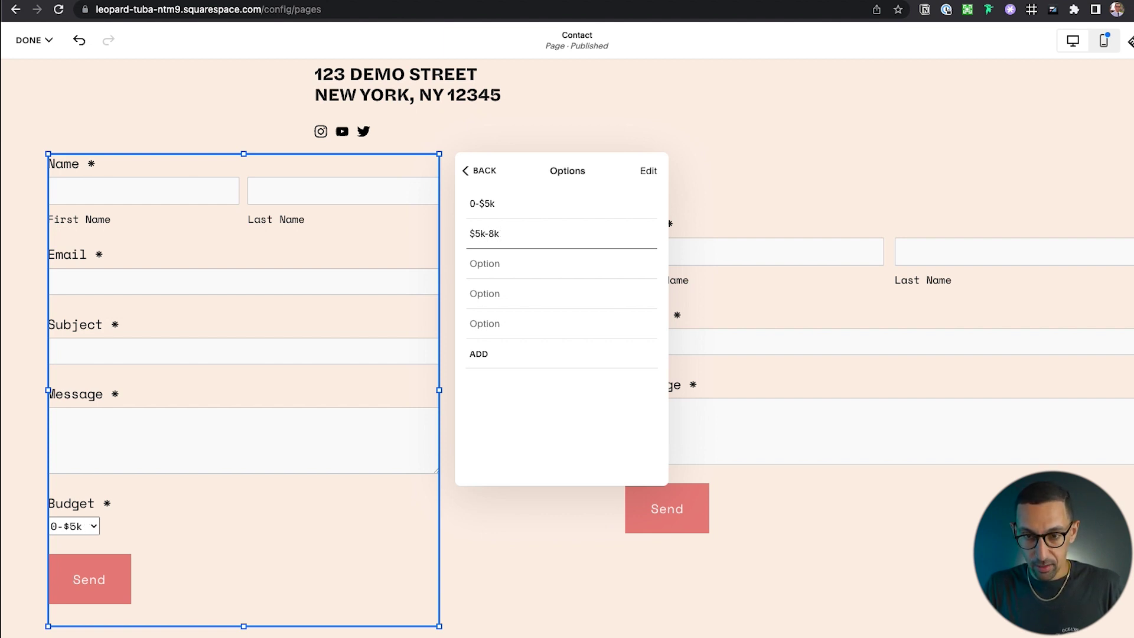
key("BackSpace")
key("BackSpace")
key("BackSpace")
type("-$8k")
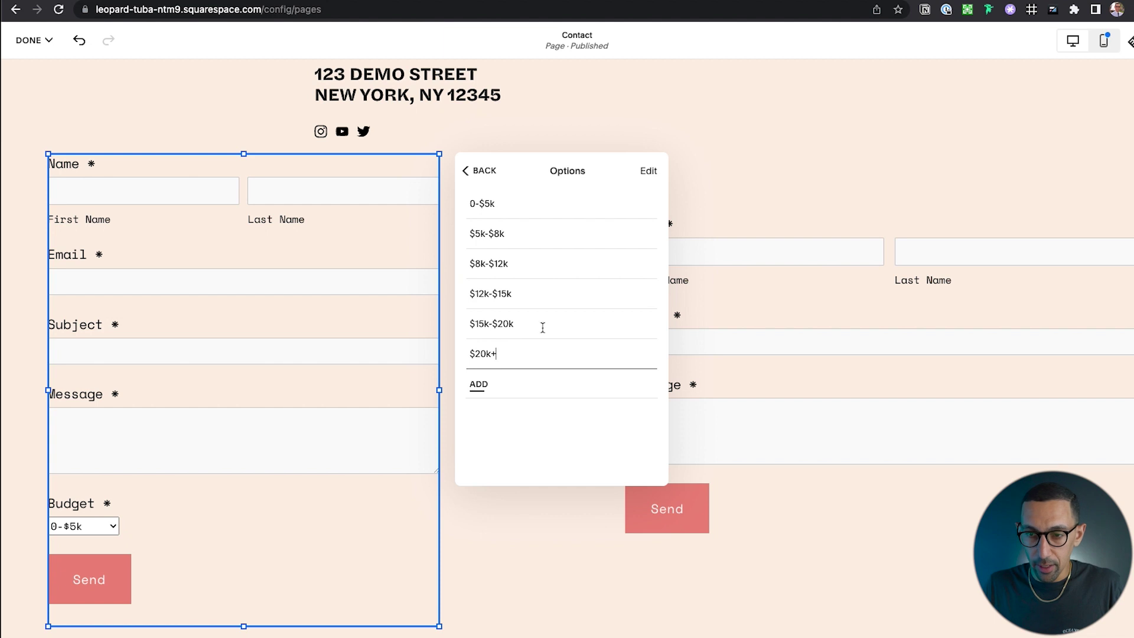
Review the six Budget ranges, ending at $20k+, and return to the Budget field settings
left_click(650, 172)
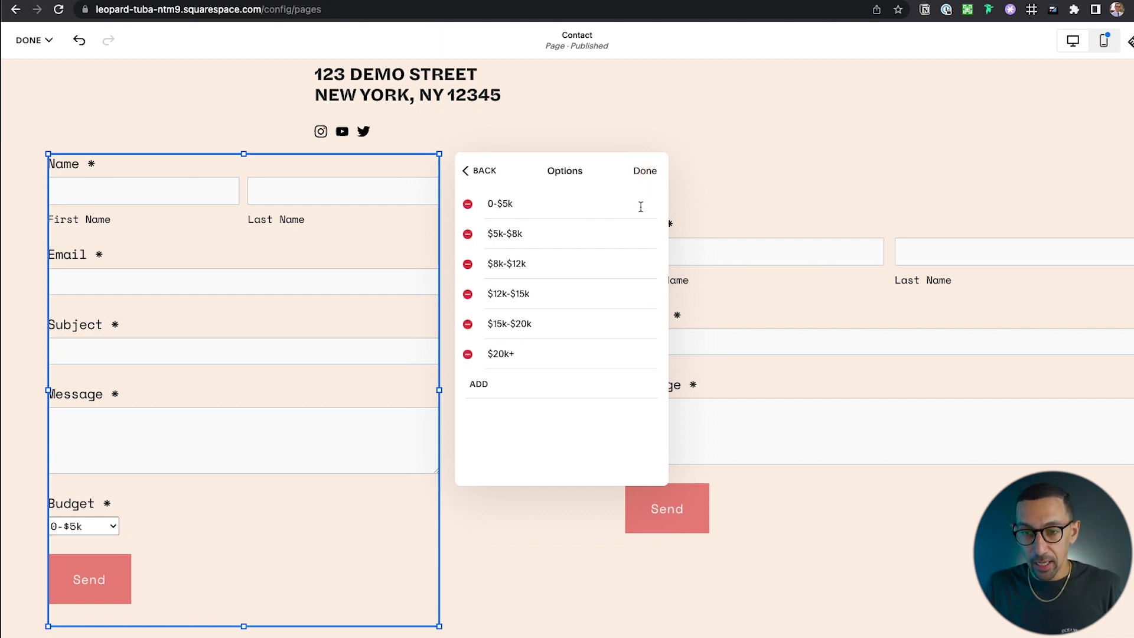
left_click(511, 204)
left_click(549, 289)
left_click(549, 342)
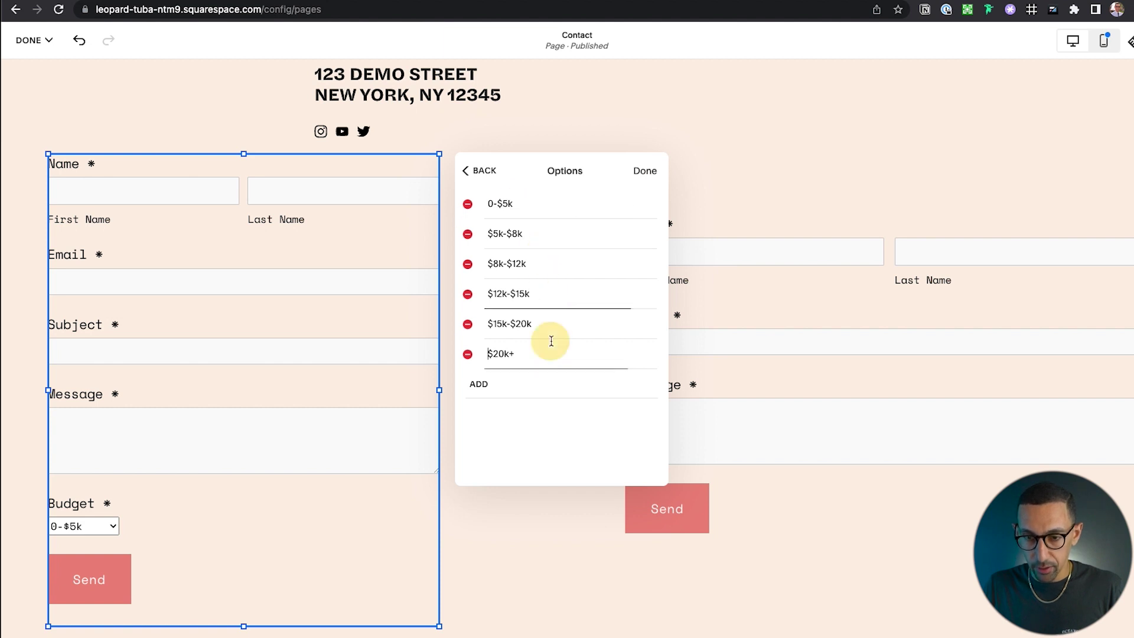
left_click(642, 172)
left_click(596, 204)
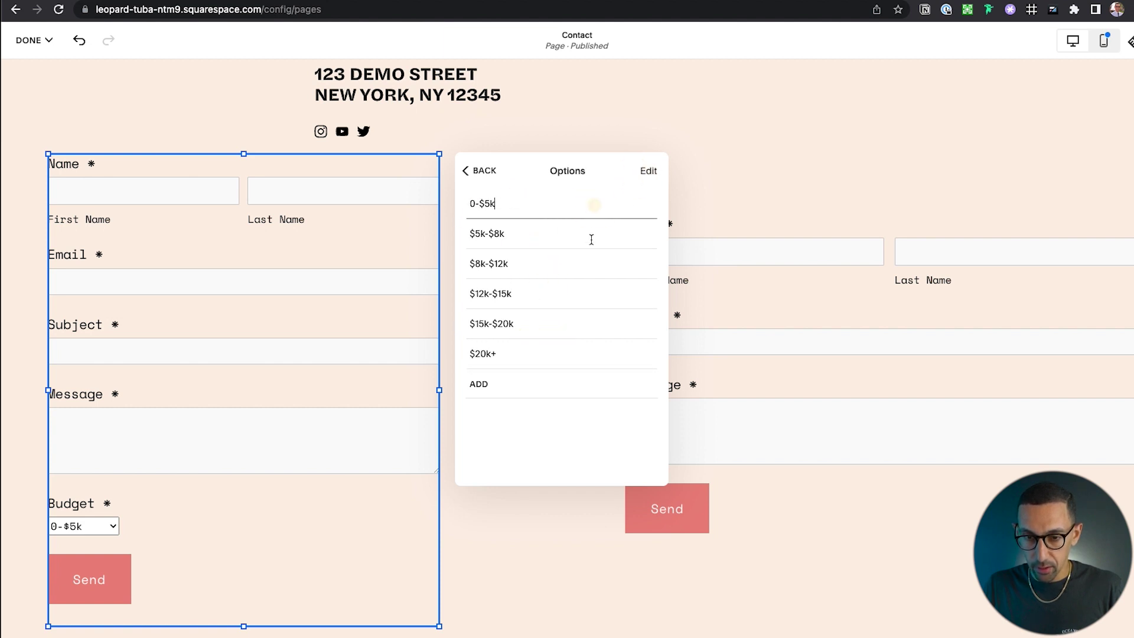
left_click(590, 244)
double_click(581, 289)
left_click(582, 271)
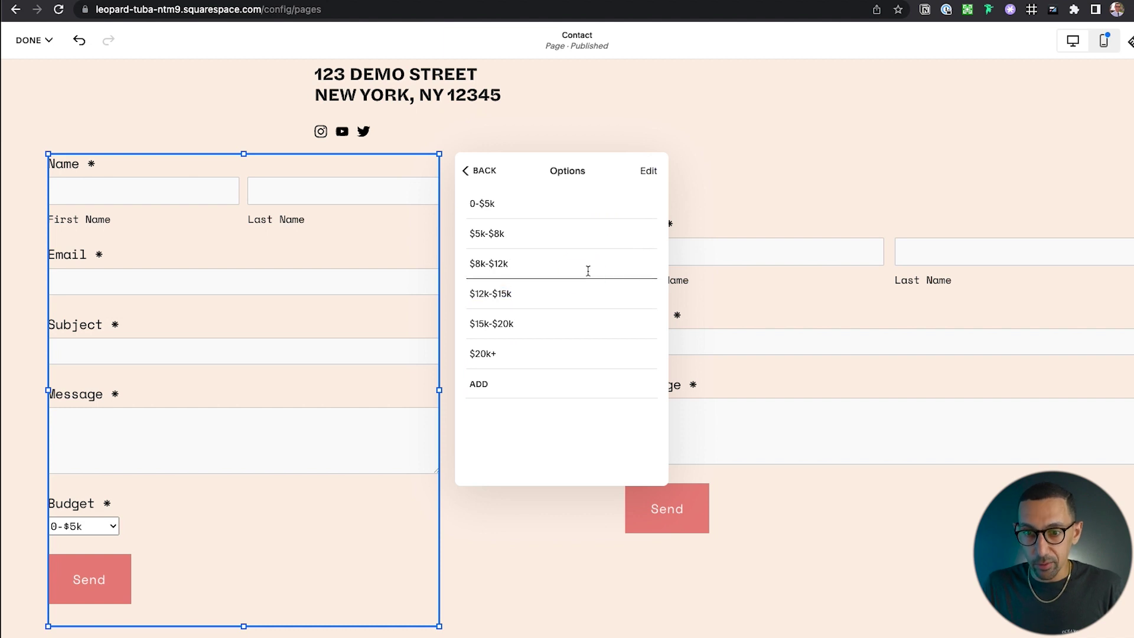
left_click(596, 276)
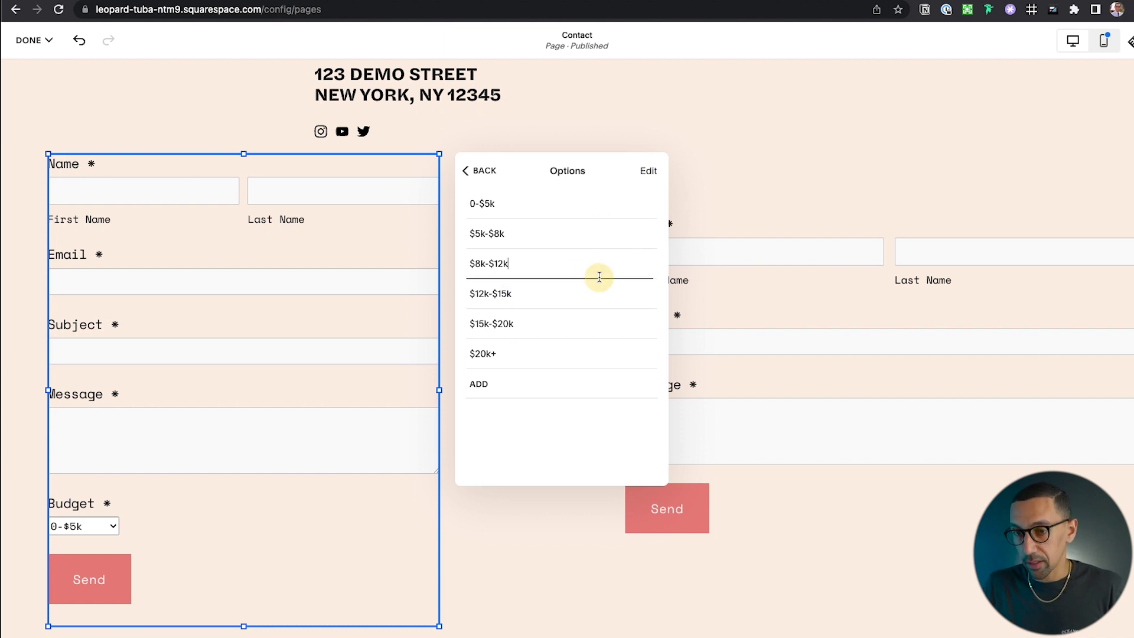
left_click(481, 171)
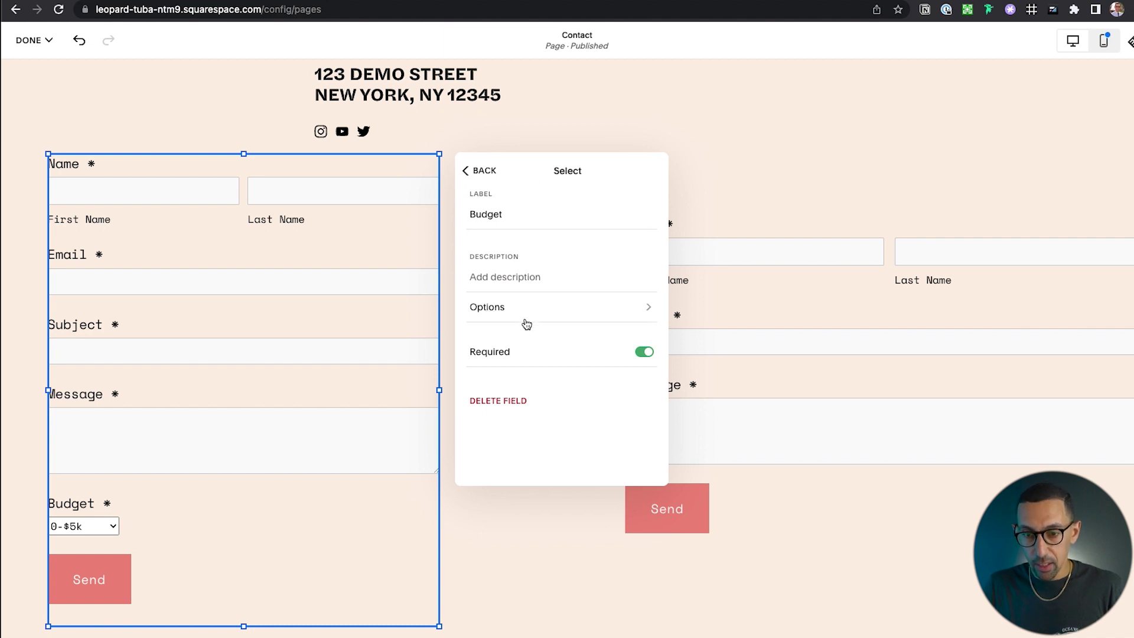
Reorder the form fields so Budget sits between Email and Subject
left_click(483, 171)
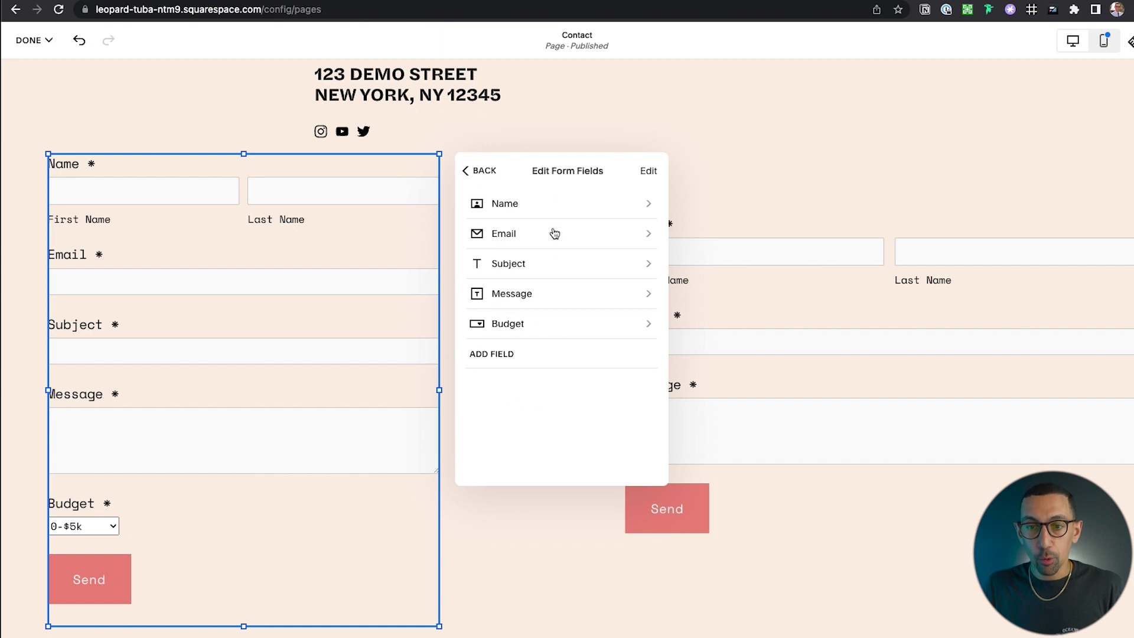
left_click(649, 174)
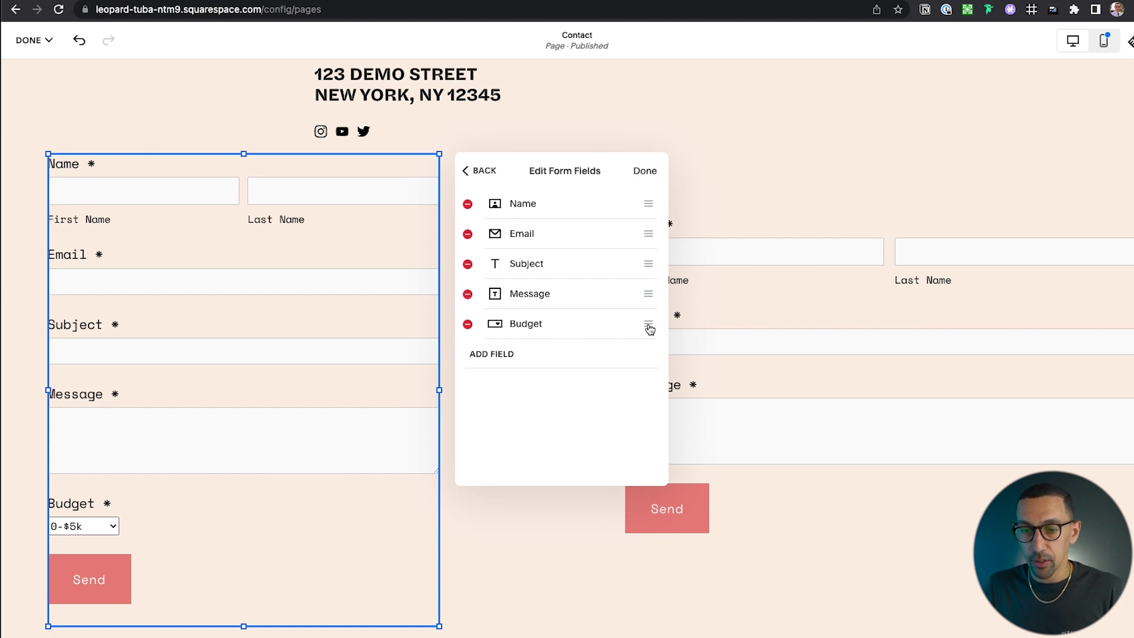
left_click_drag(648, 325, 649, 263)
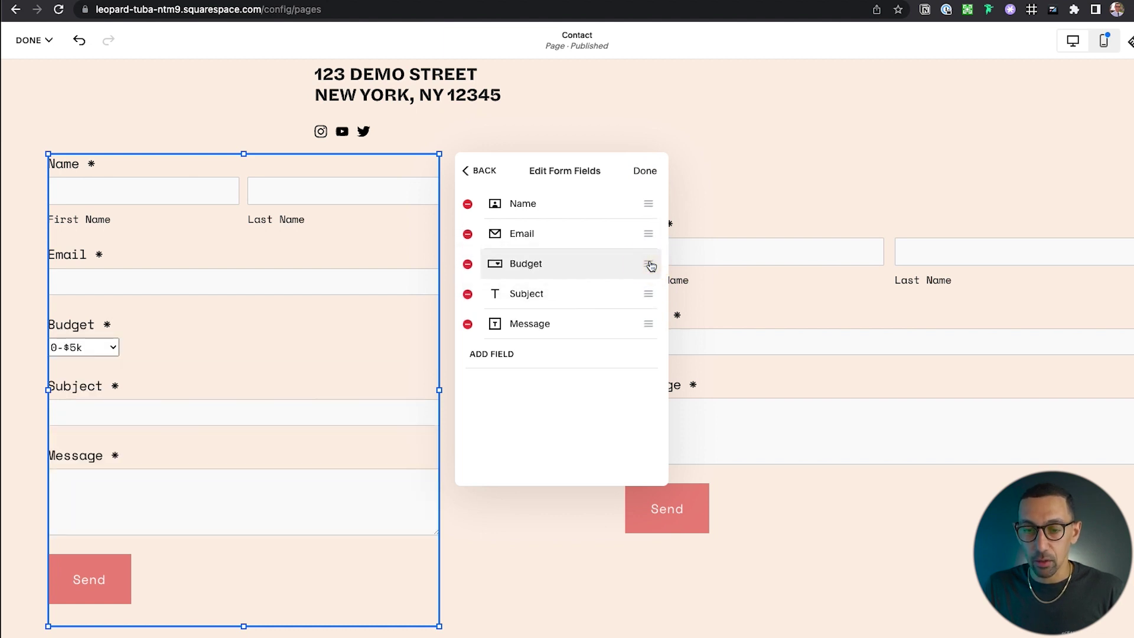
left_click(534, 357)
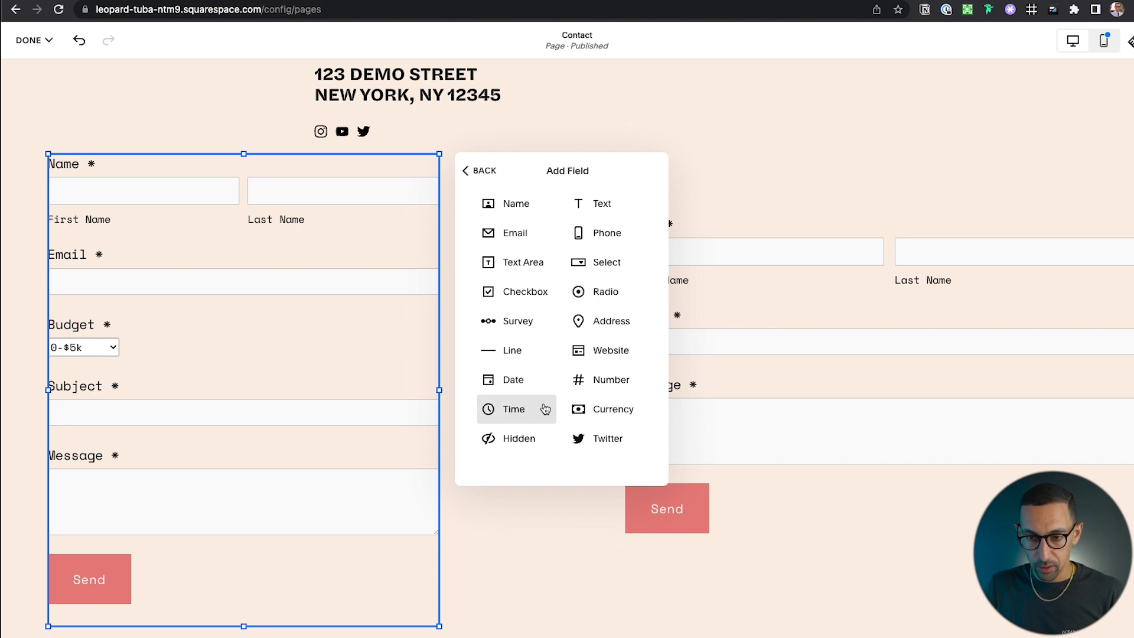
Add a Phone field and a Number field to the end of the form
left_click(614, 239)
scroll(289, 491, "down", 3)
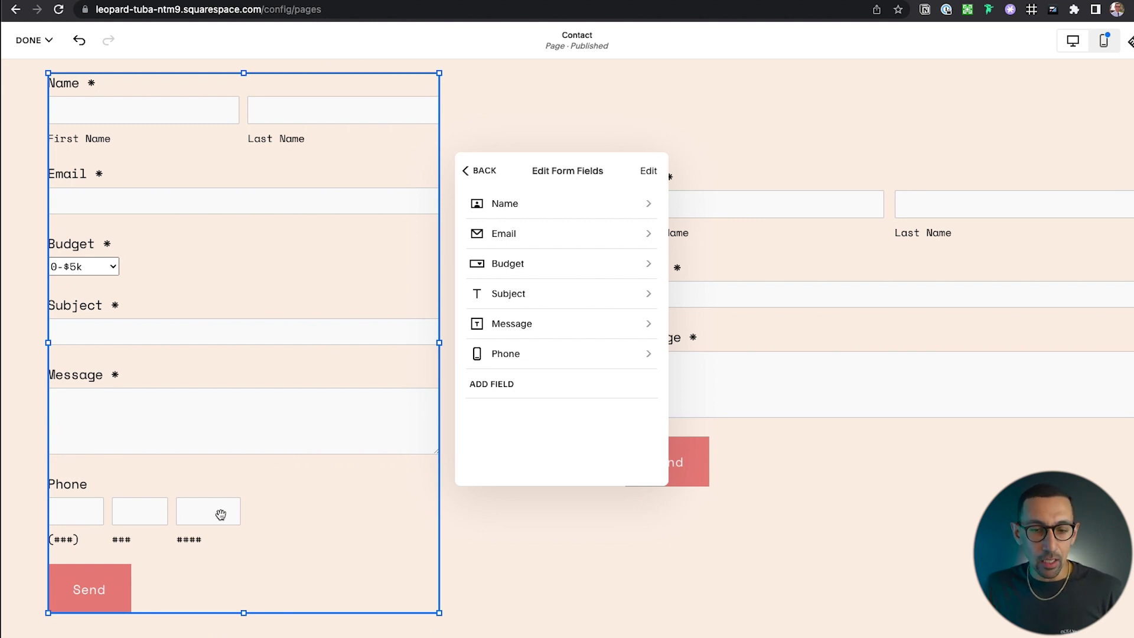
left_click(497, 387)
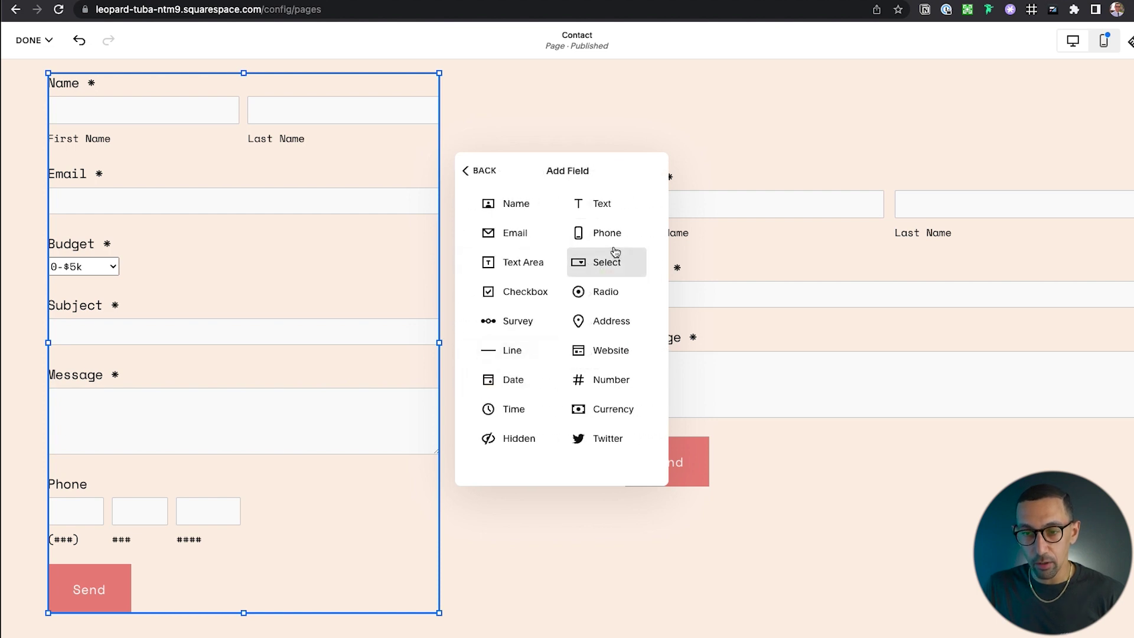
left_click(609, 385)
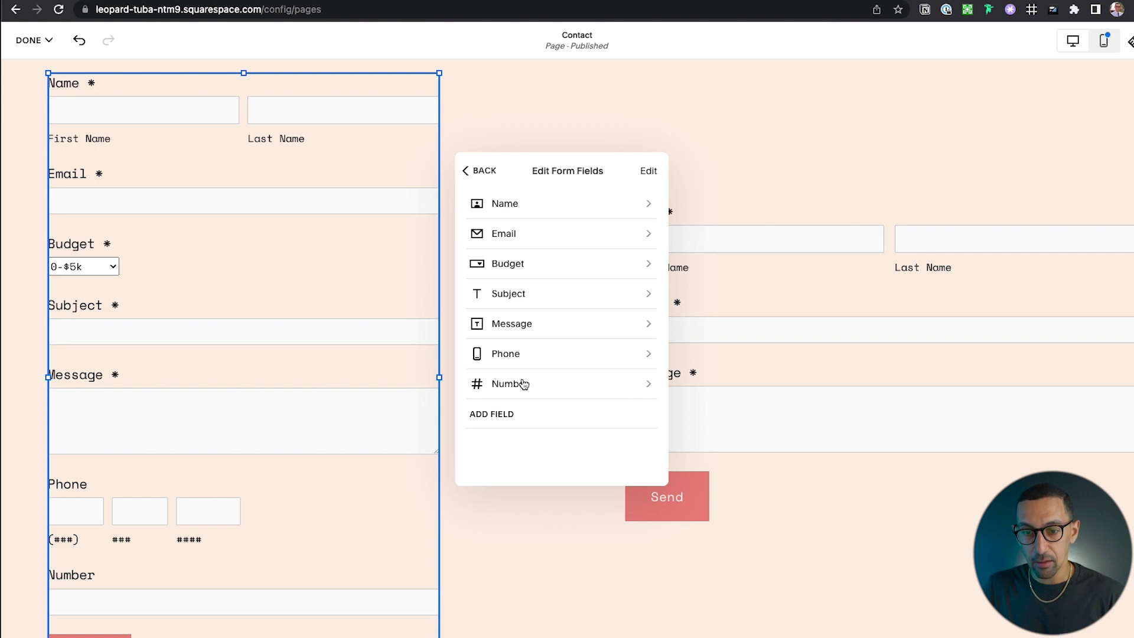
Relabel the Number field 'Phone Number' and make it required
left_click(523, 384)
double_click(520, 215)
type("Phone #")
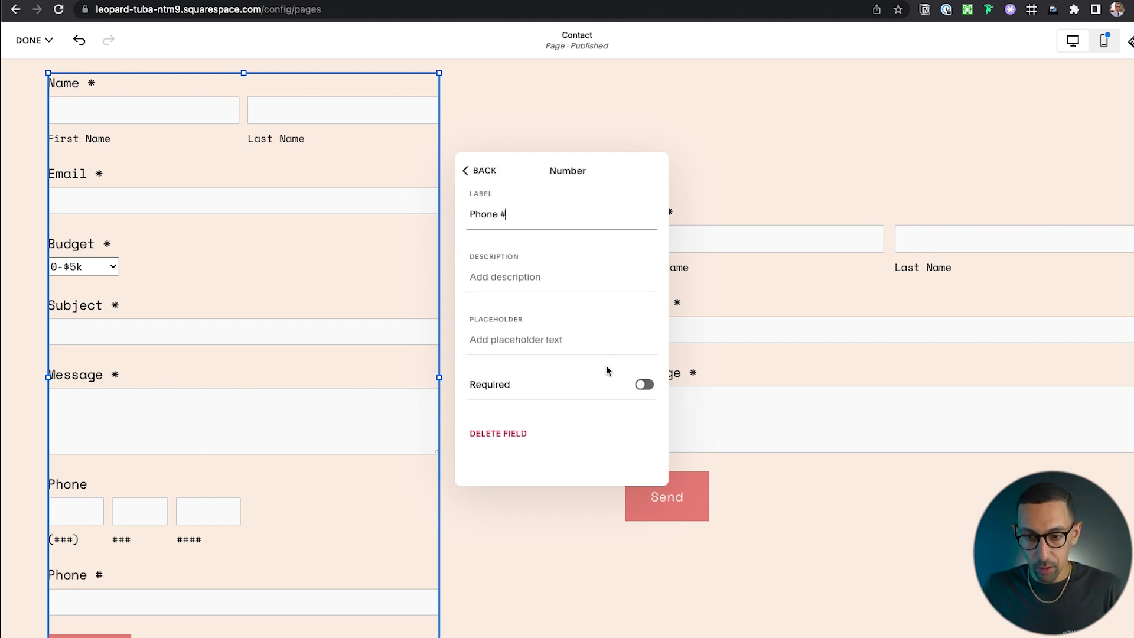
left_click(626, 384)
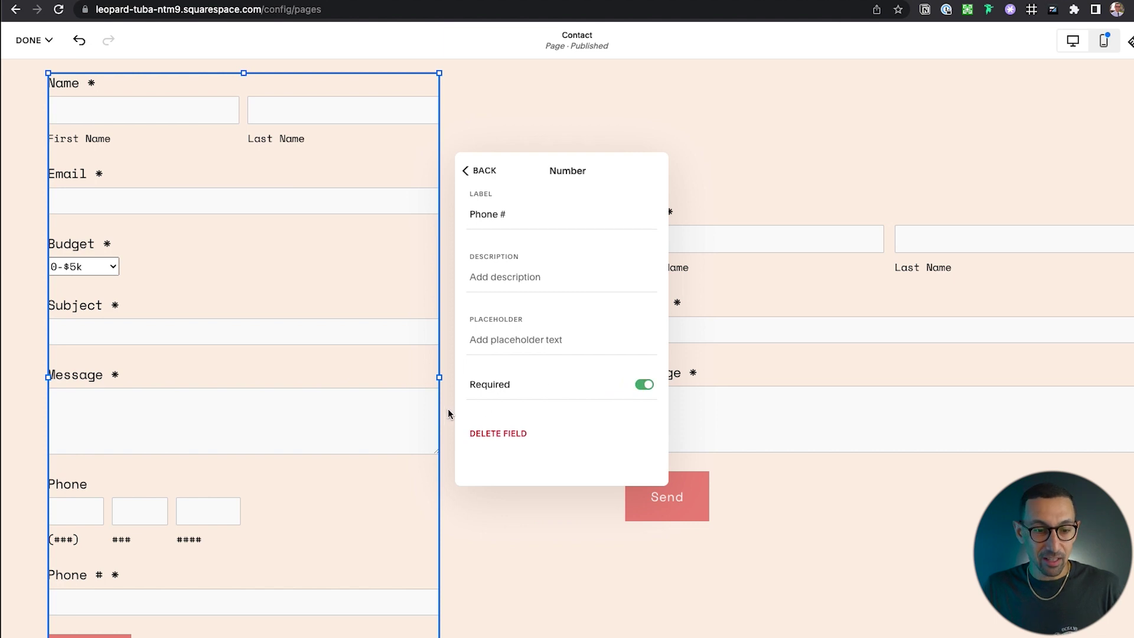
scroll(162, 478, "down", 2)
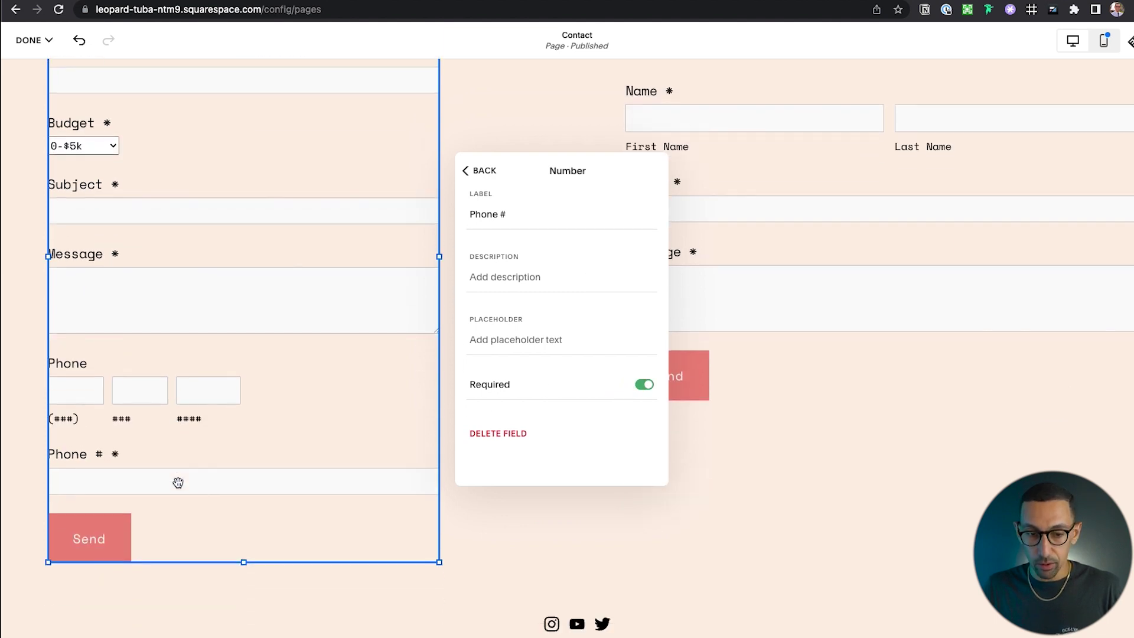
left_click(510, 215)
key("BackSpace")
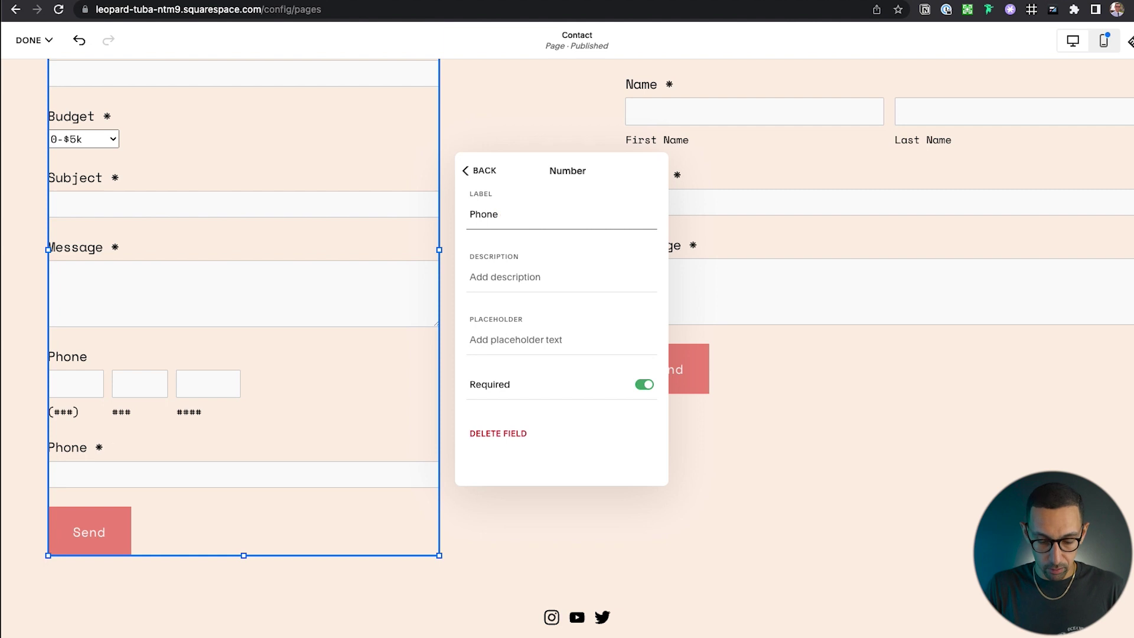
type("Number")
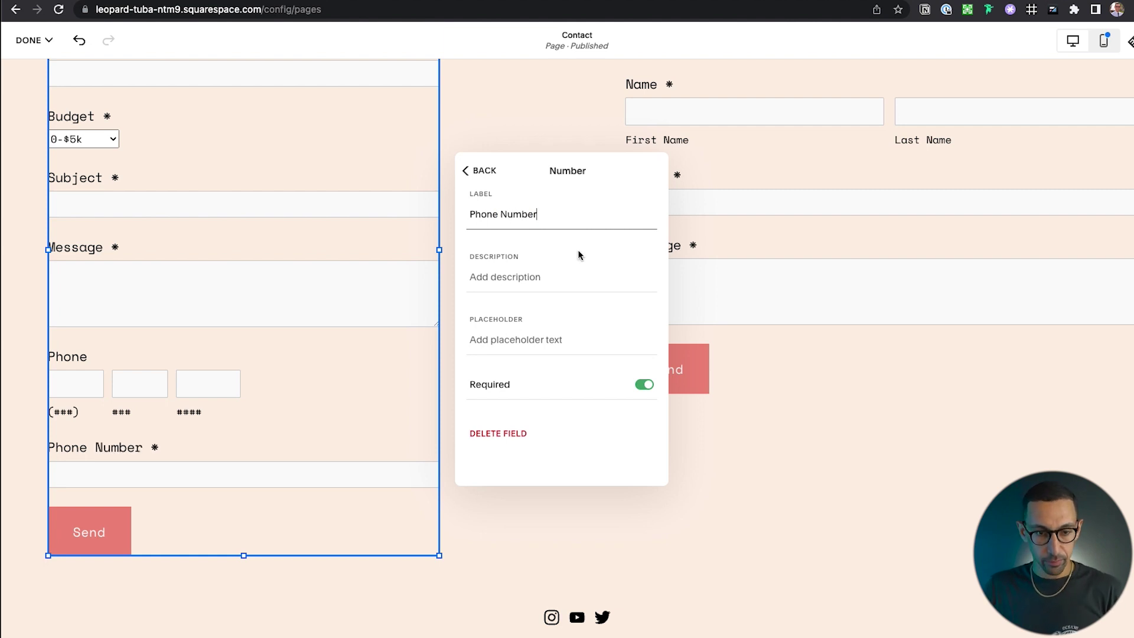
Give Phone Number a sample phone-number placeholder, leaving its description blank
left_click(543, 340)
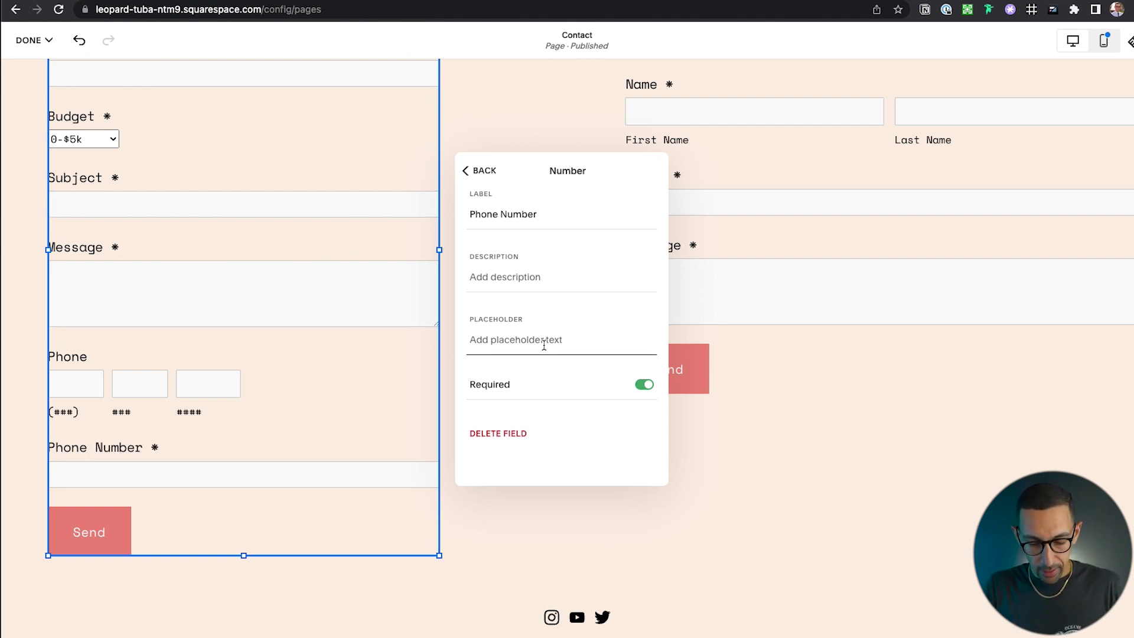
type("(999")
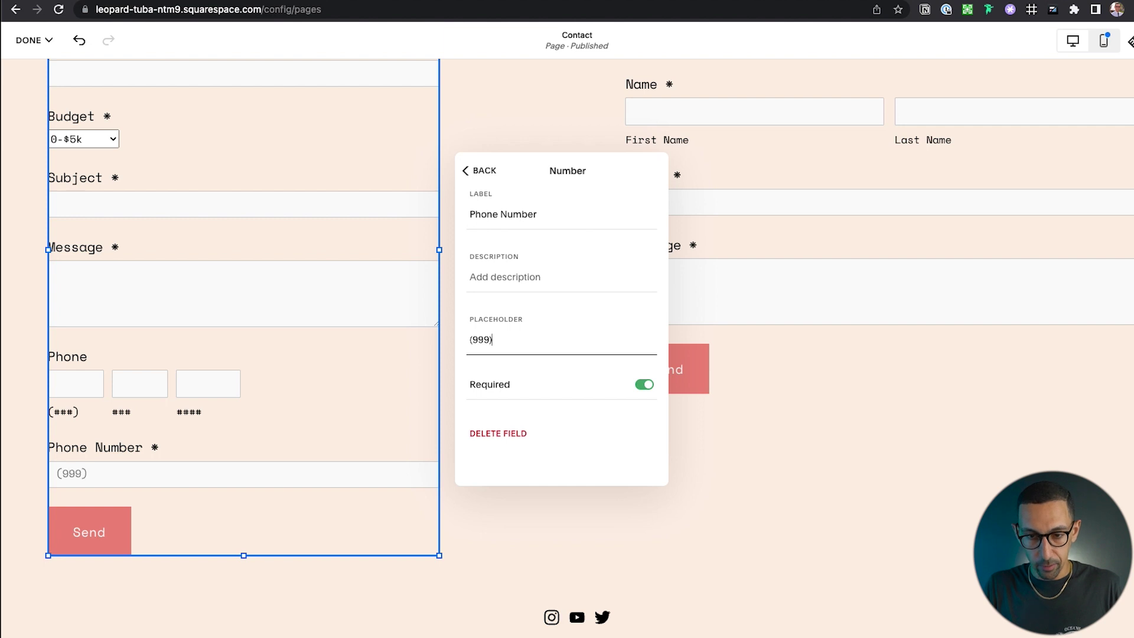
type(")1891888")
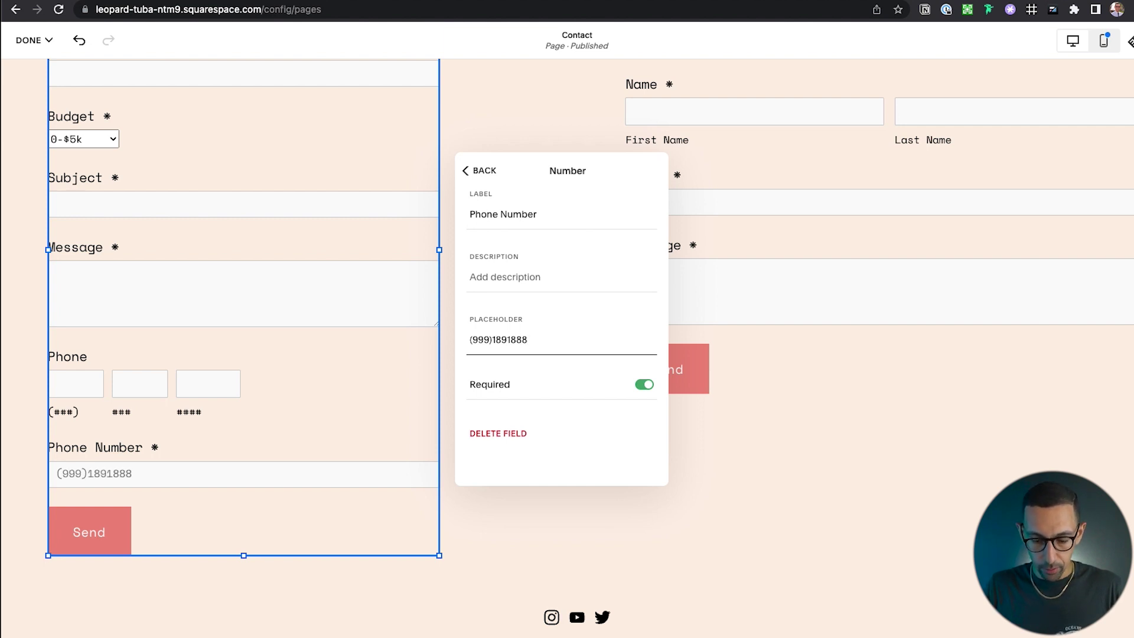
type("-")
left_click(502, 340)
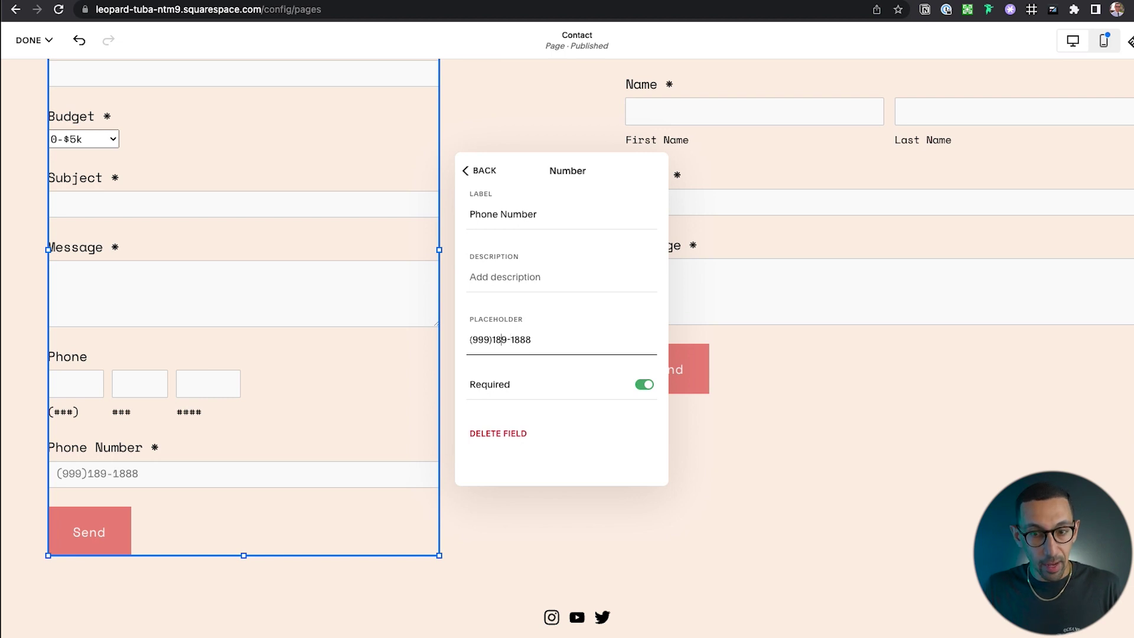
left_click(528, 276)
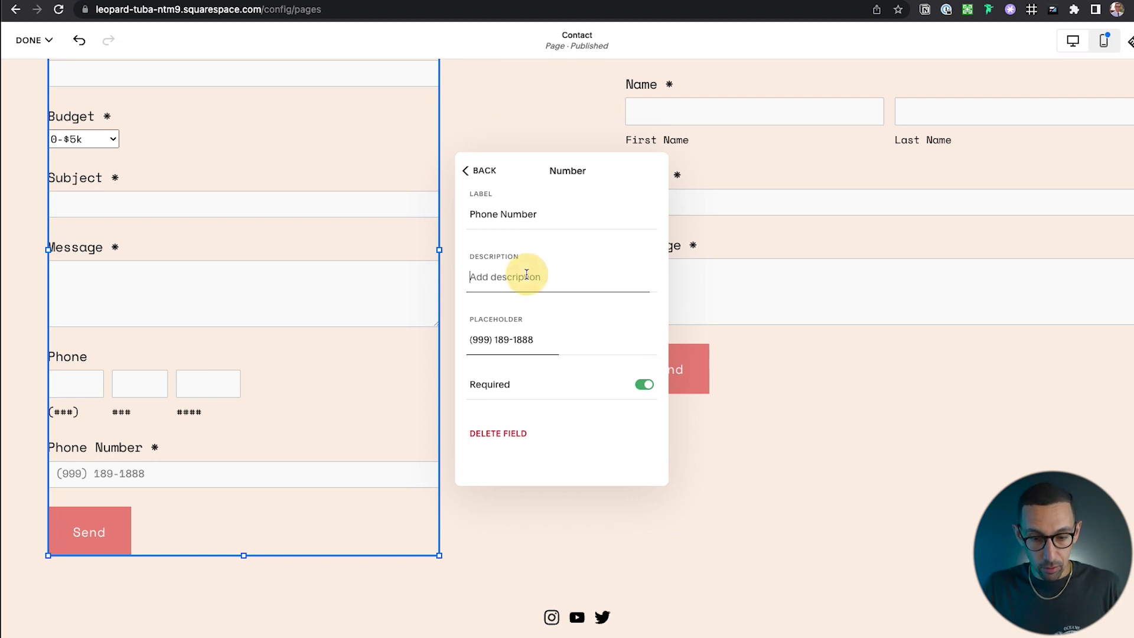
type("A")
type("nclude Area Code")
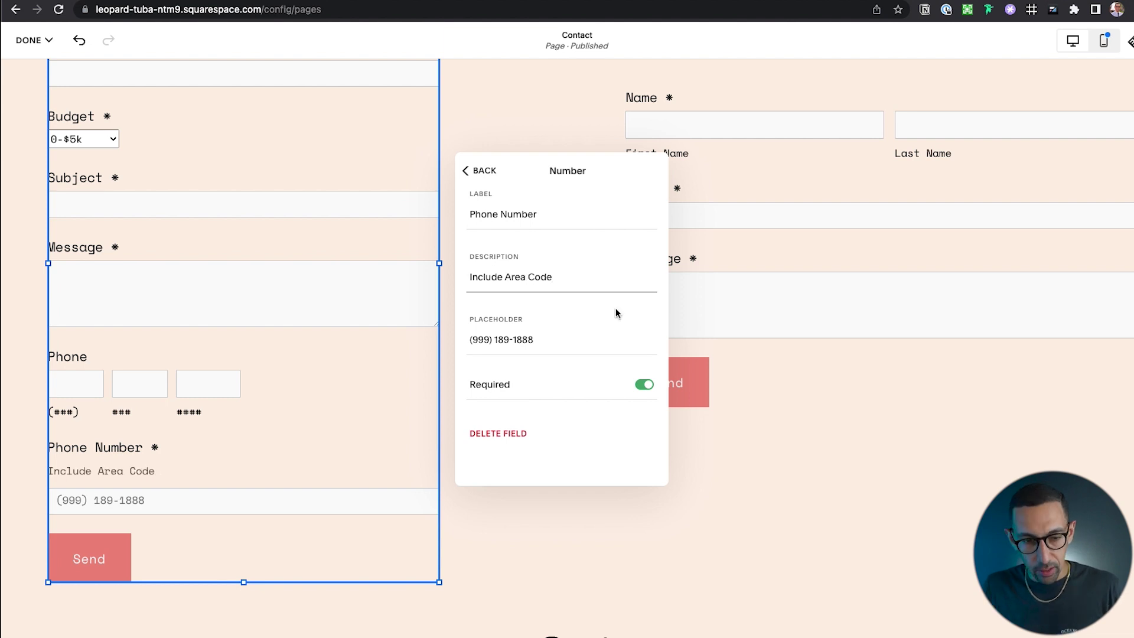
key("super+a")
key("BackSpace")
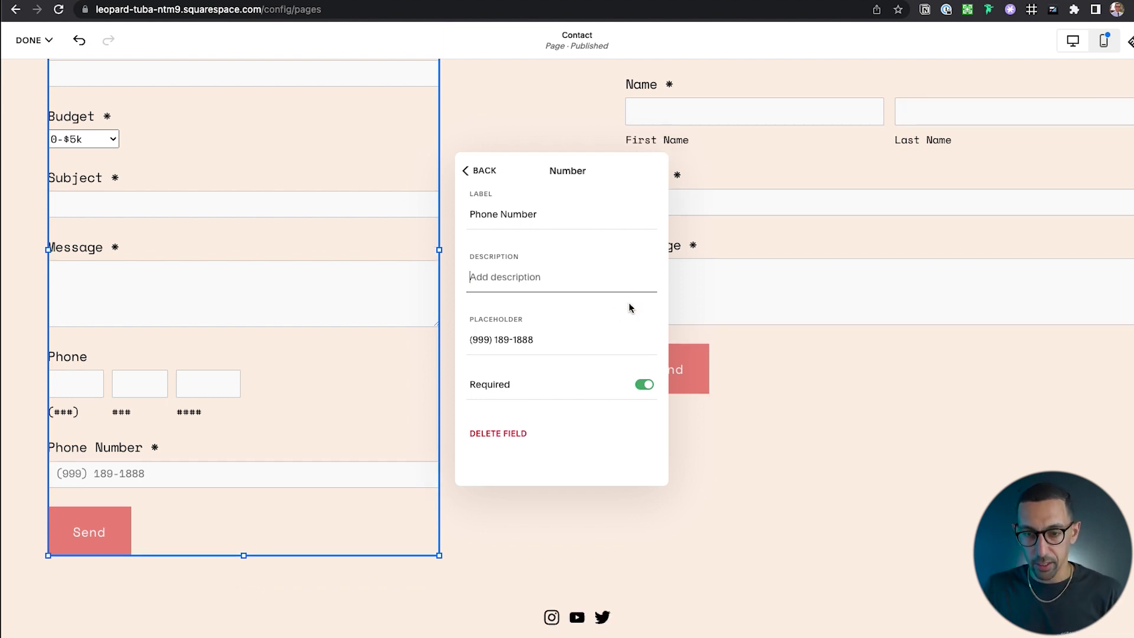
Try the Show Country Code option on the Phone field, then delete the Phone field
left_click(484, 171)
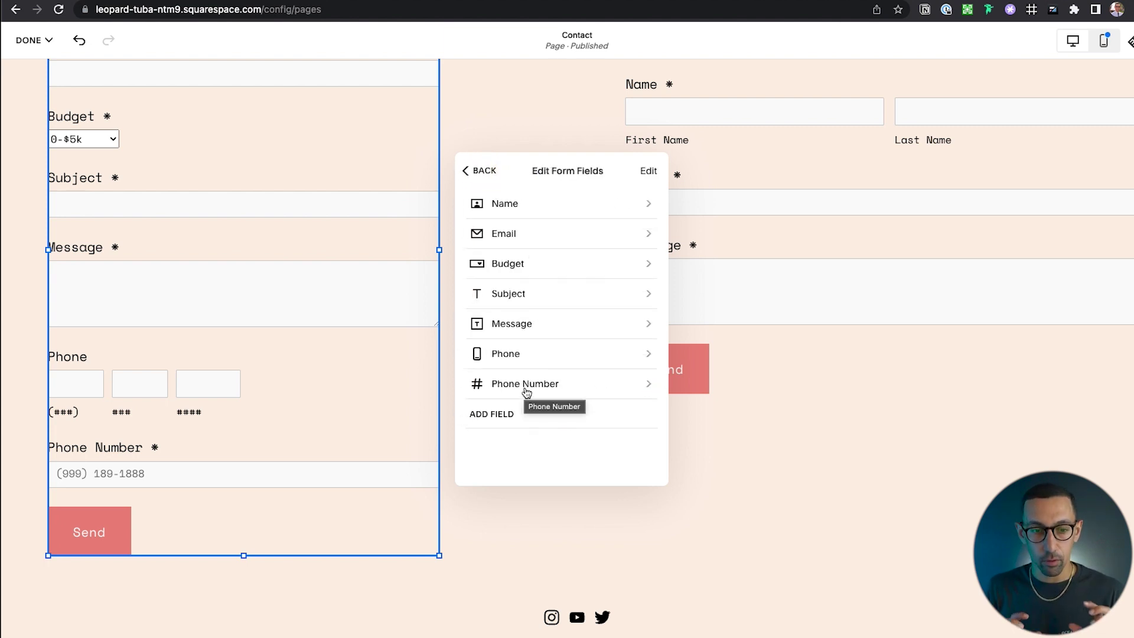
left_click(536, 361)
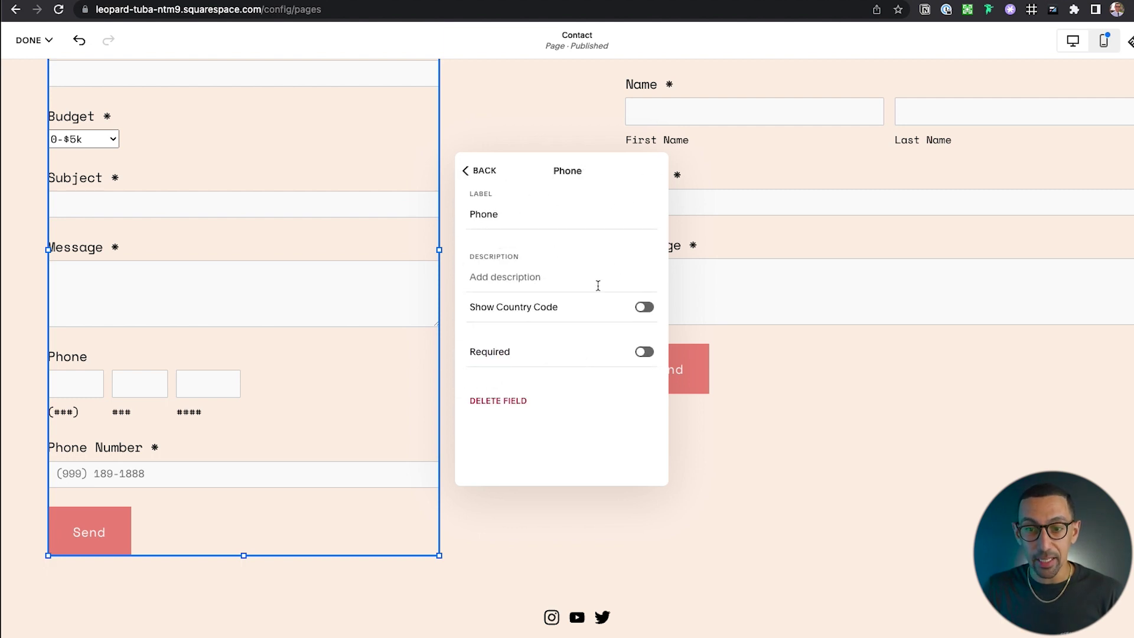
left_click(647, 307)
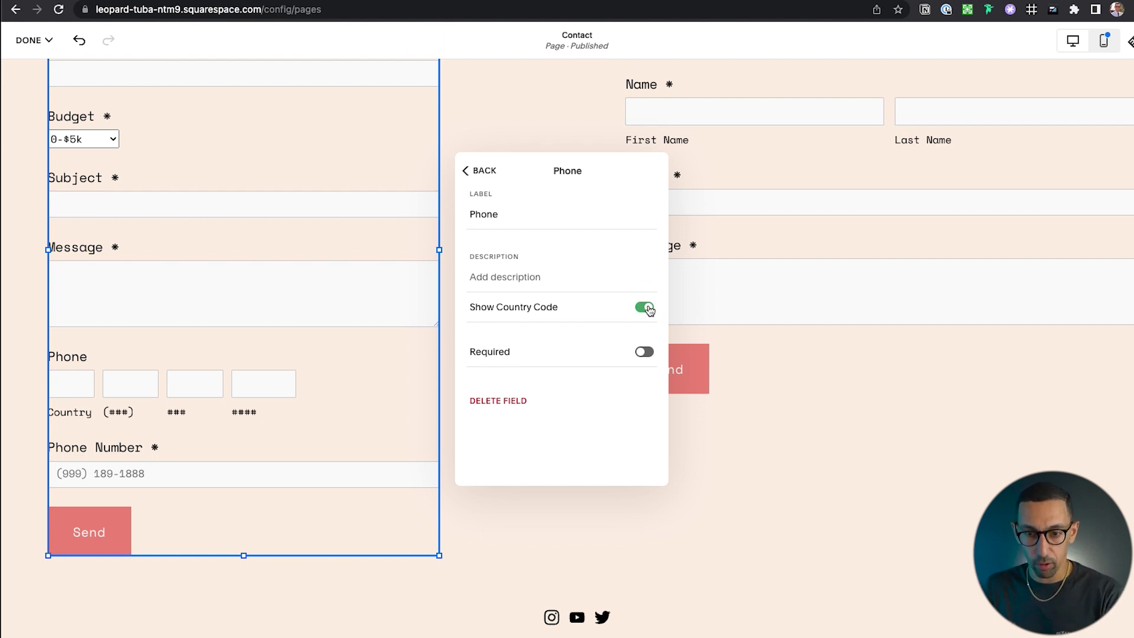
left_click(480, 171)
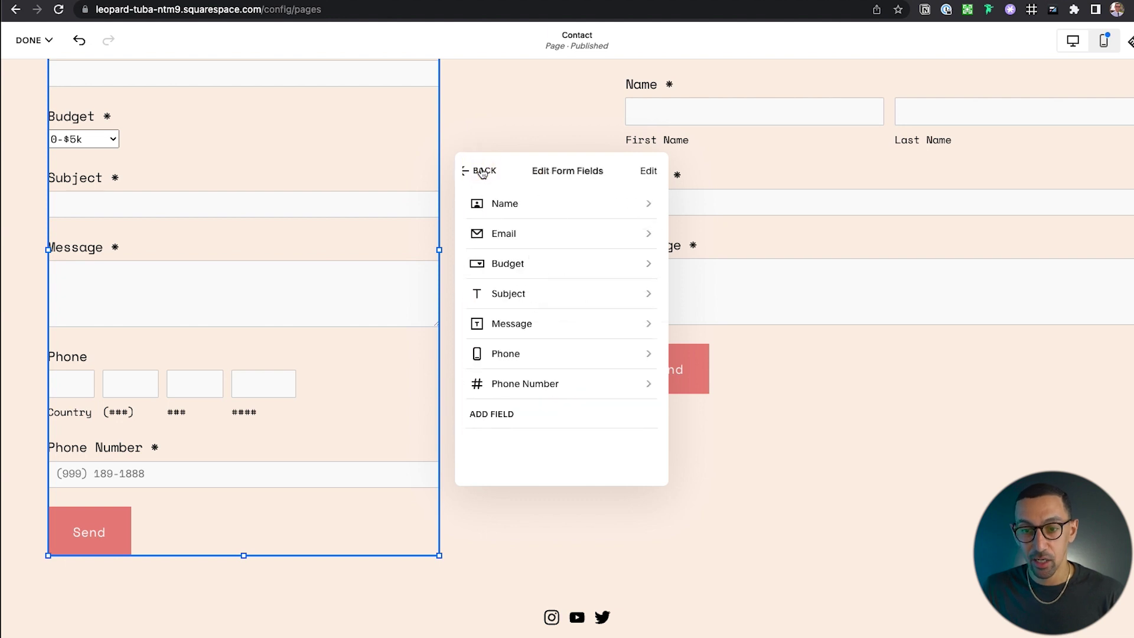
left_click(541, 360)
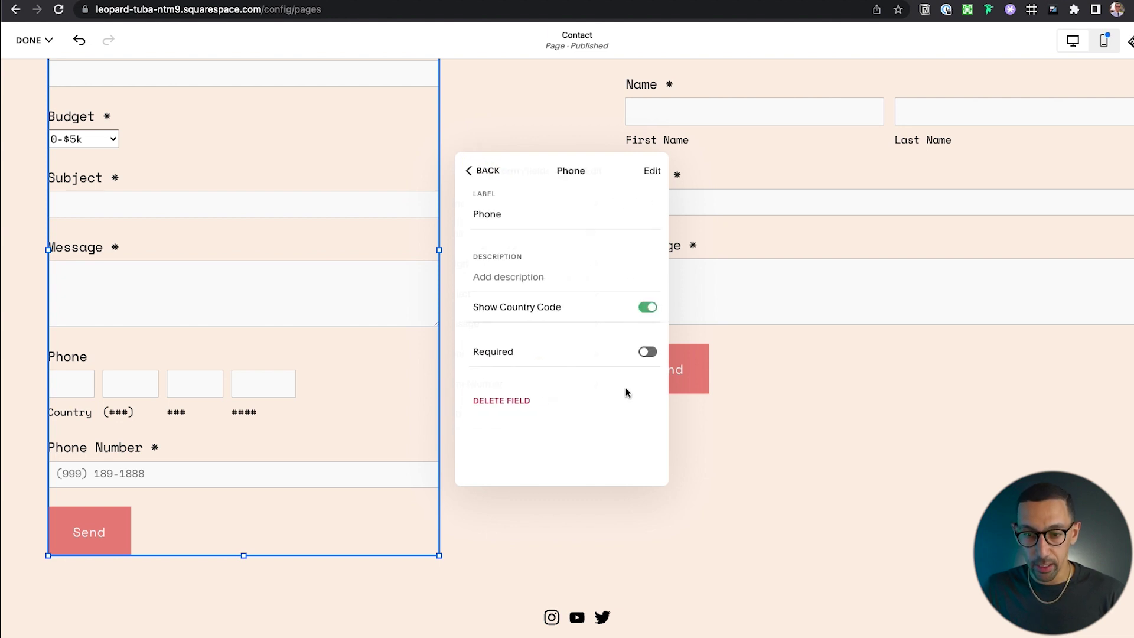
left_click(493, 401)
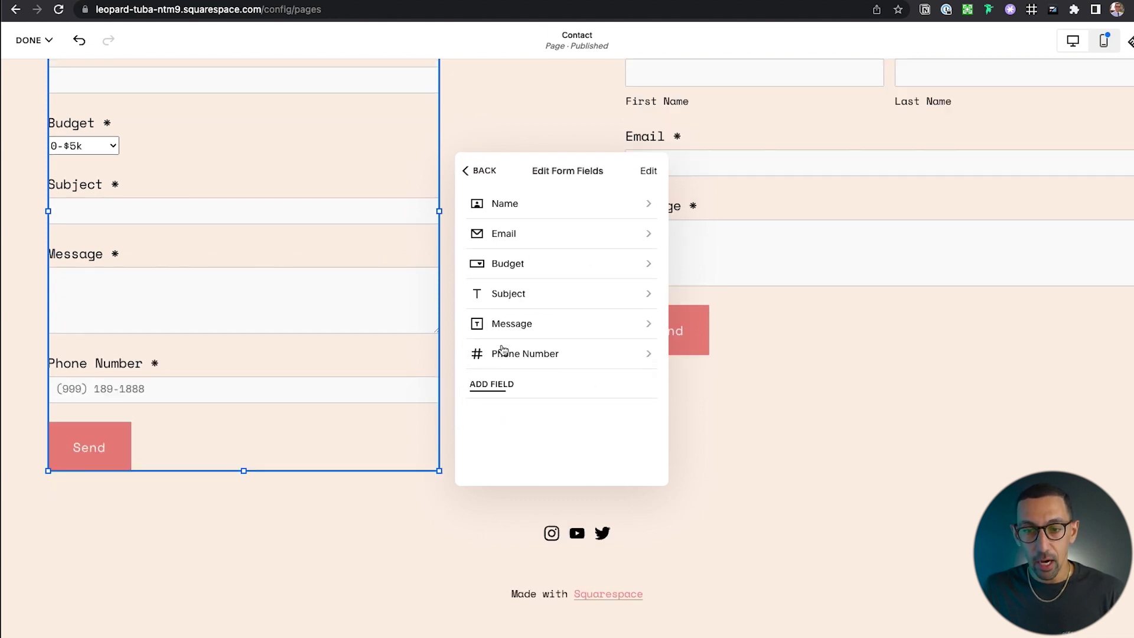
left_click(529, 296)
Add a Date field with MM, DD and YYYY boxes after Phone Number
left_click(520, 220)
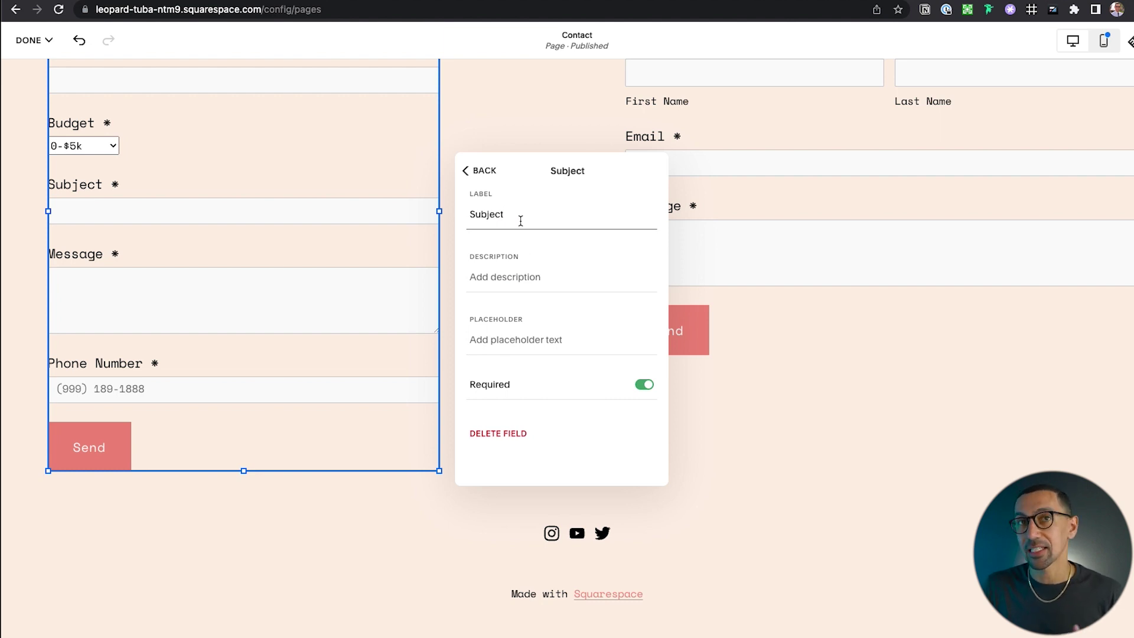
left_click(485, 173)
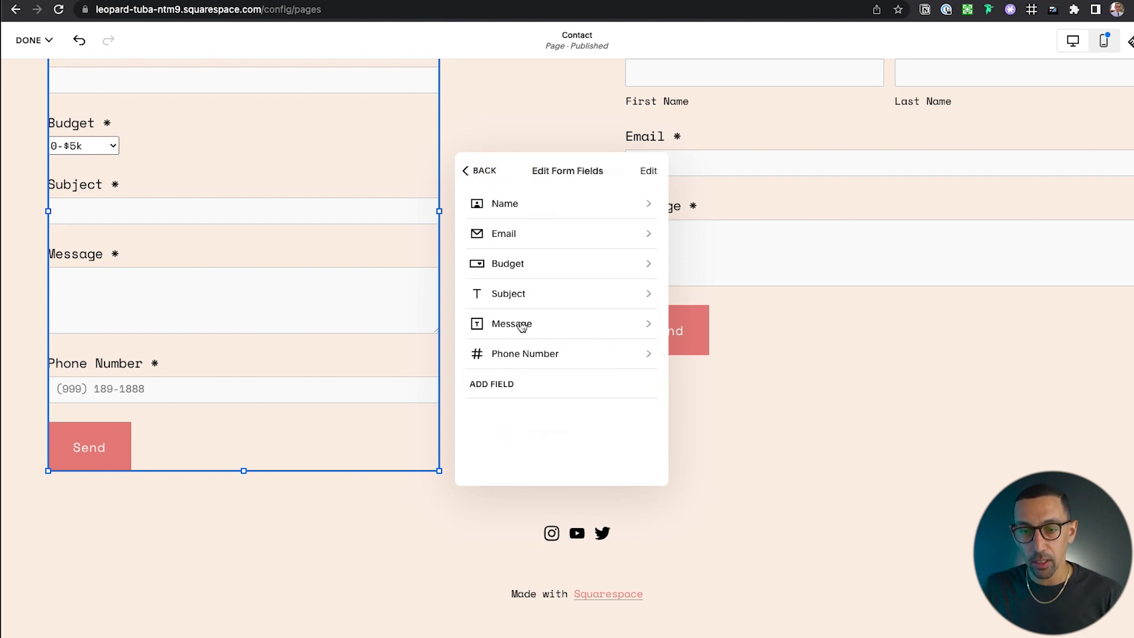
left_click(504, 384)
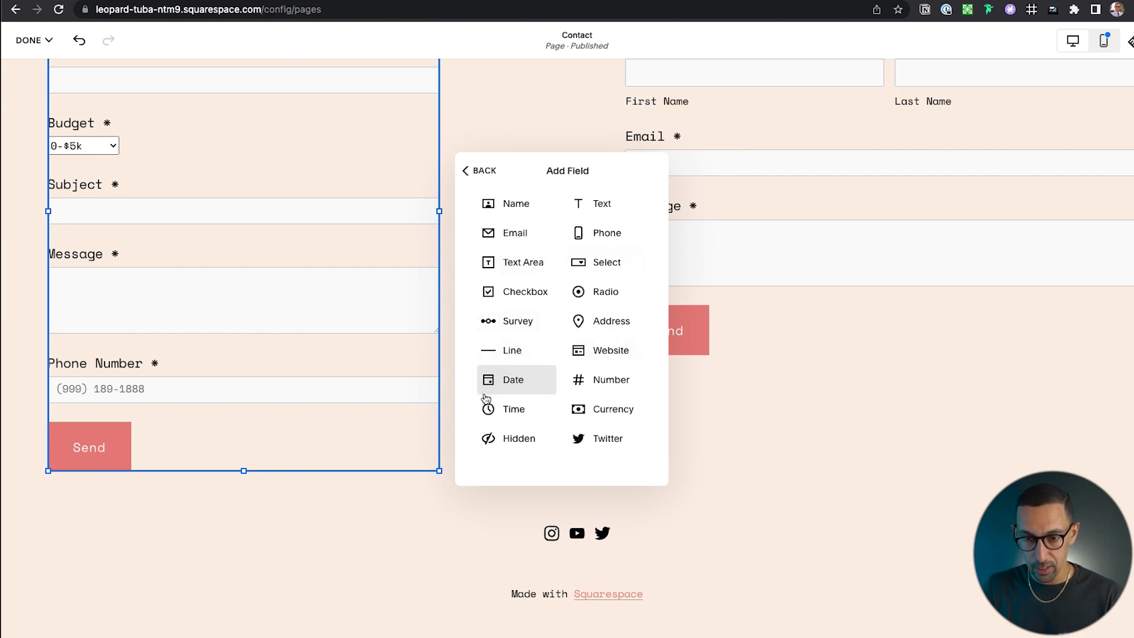
left_click(506, 382)
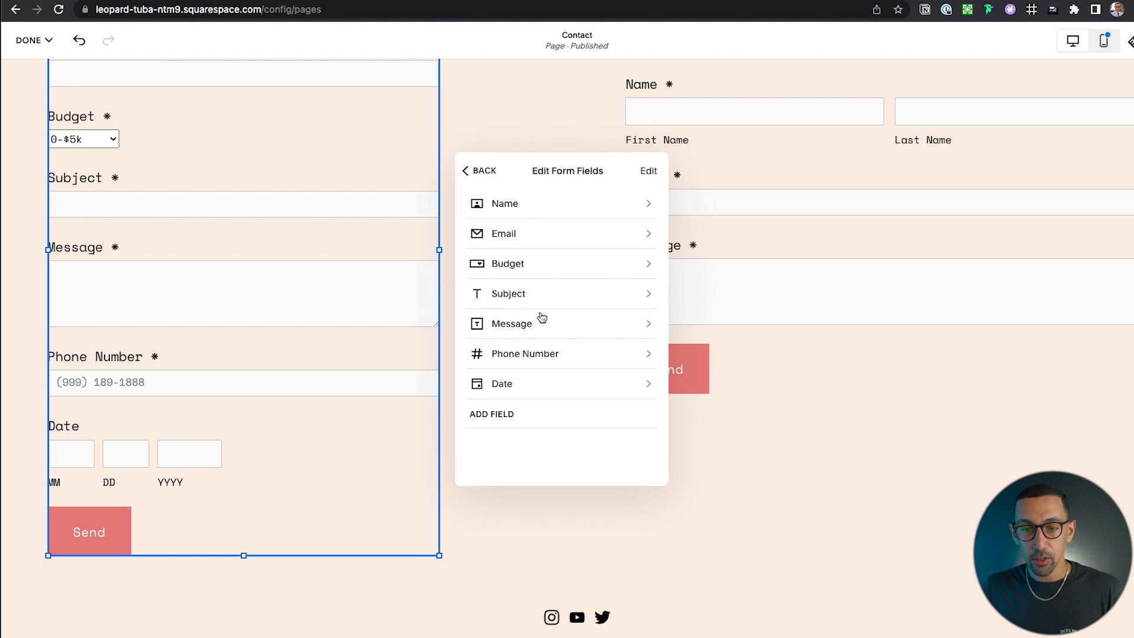
left_click(539, 293)
Relabel the Subject field 'Best Time to Contact You?' with the description 'Time & Date'
double_click(509, 215)
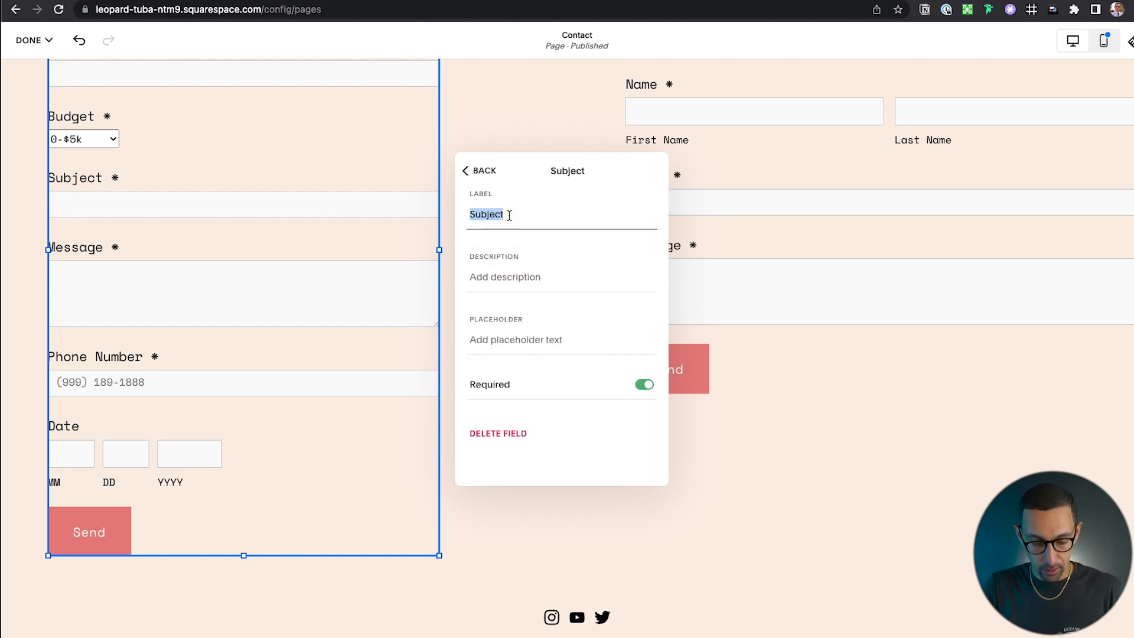
type("Best Time to Contact You?")
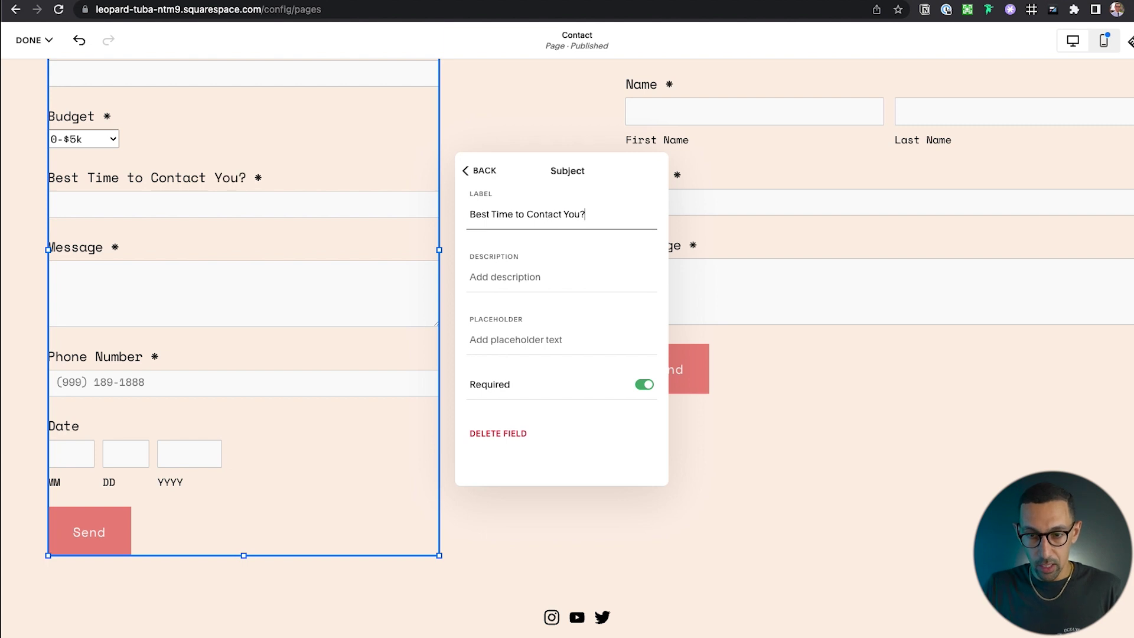
left_click(507, 276)
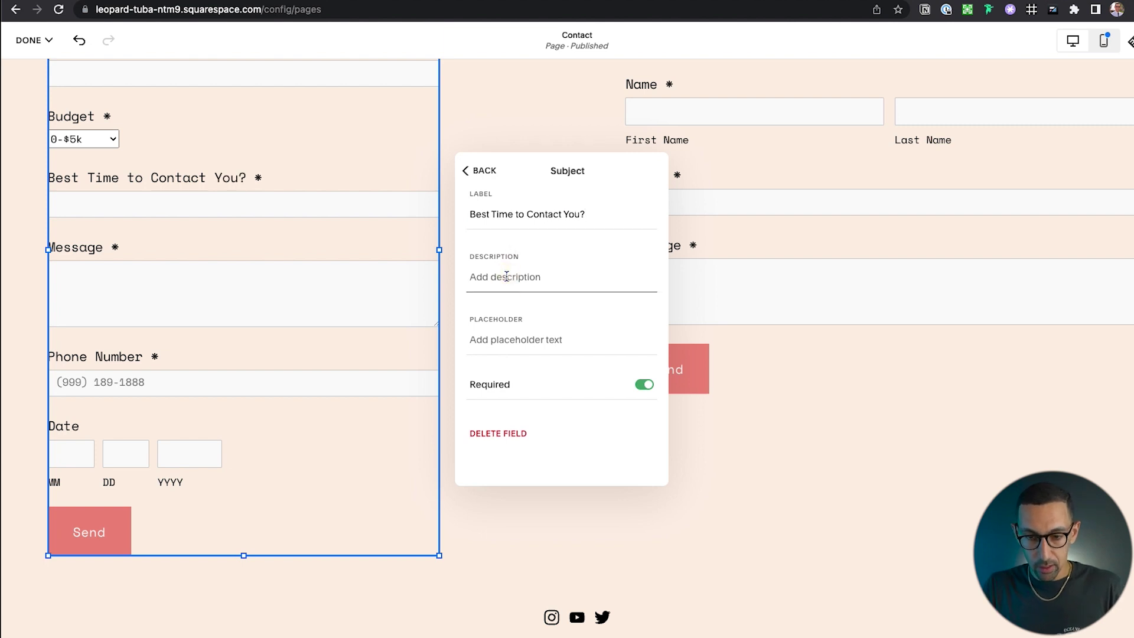
type("Time & Date")
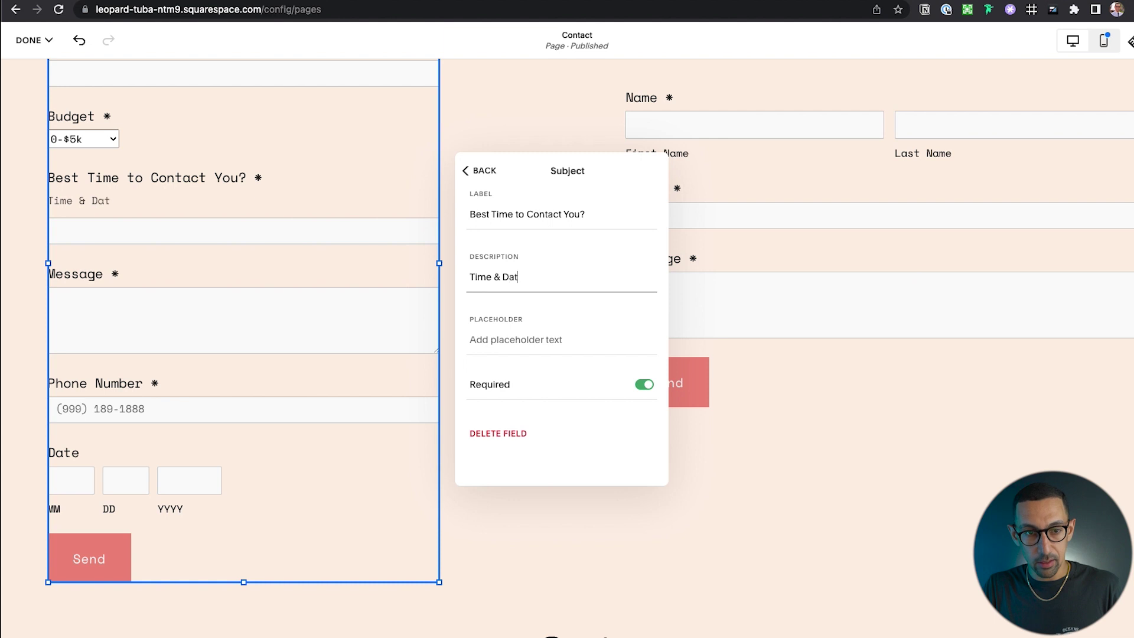
left_click(512, 342)
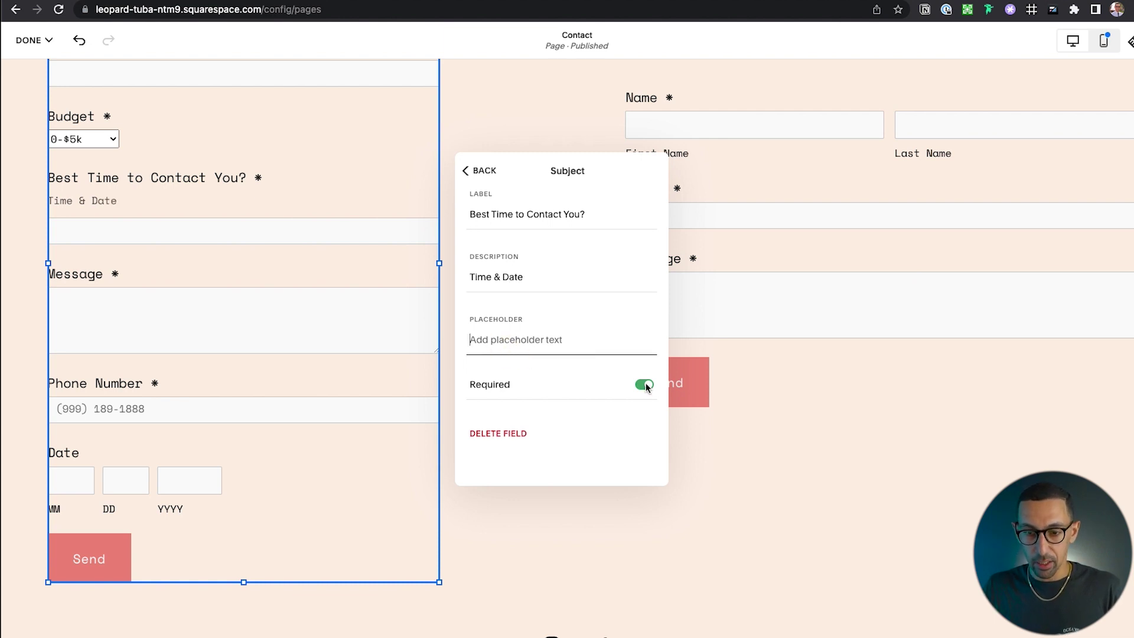
left_click(480, 170)
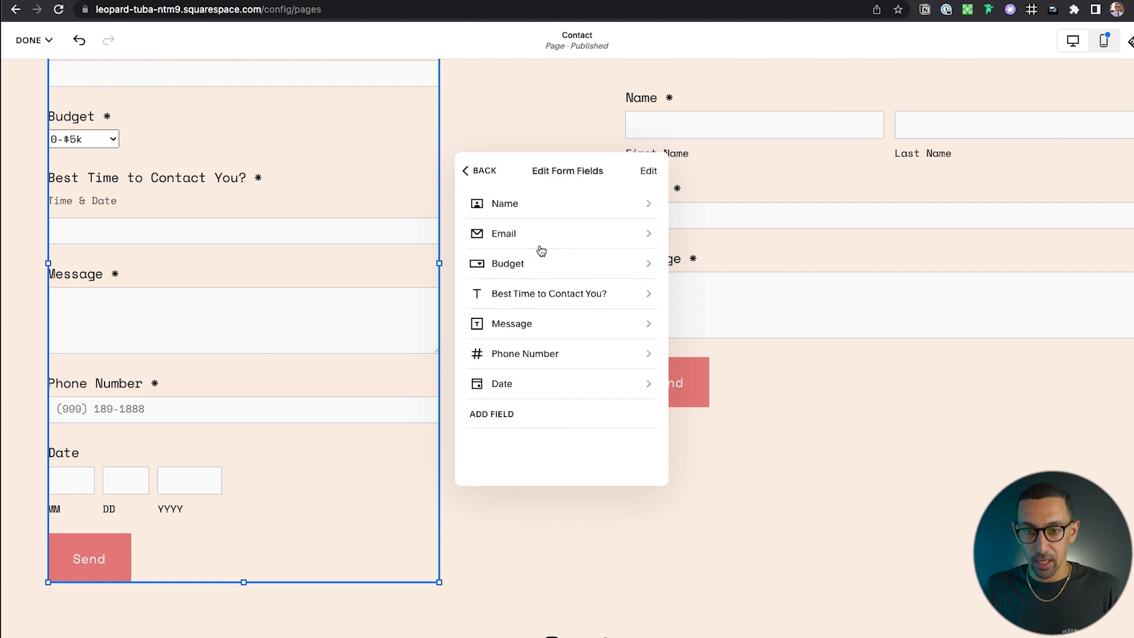
scroll(541, 251, "up", 2)
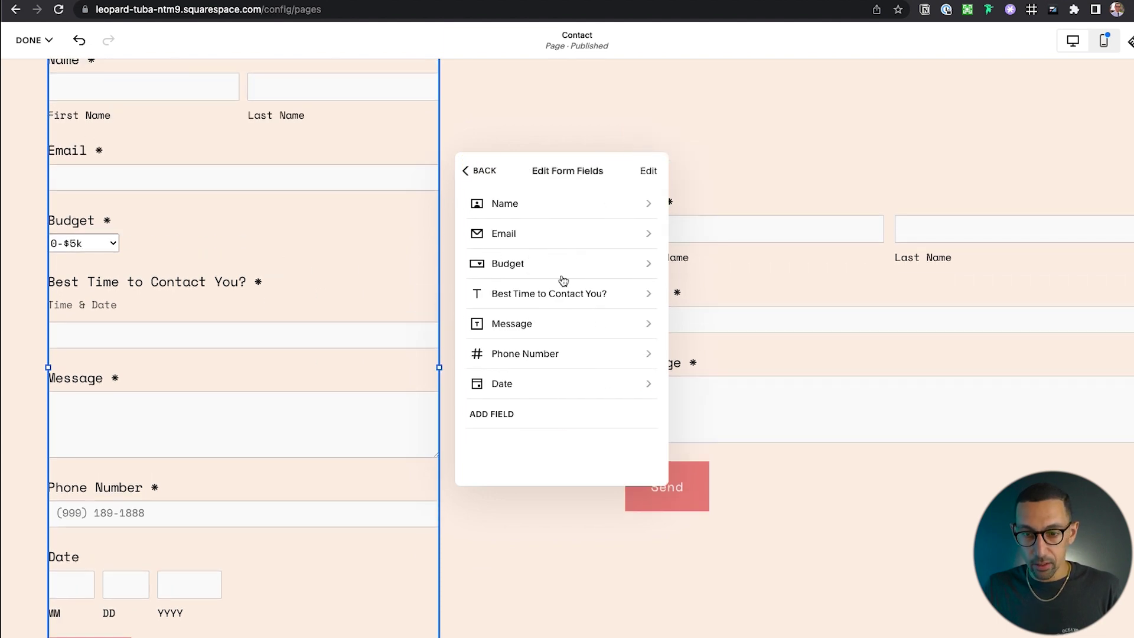
left_click(517, 419)
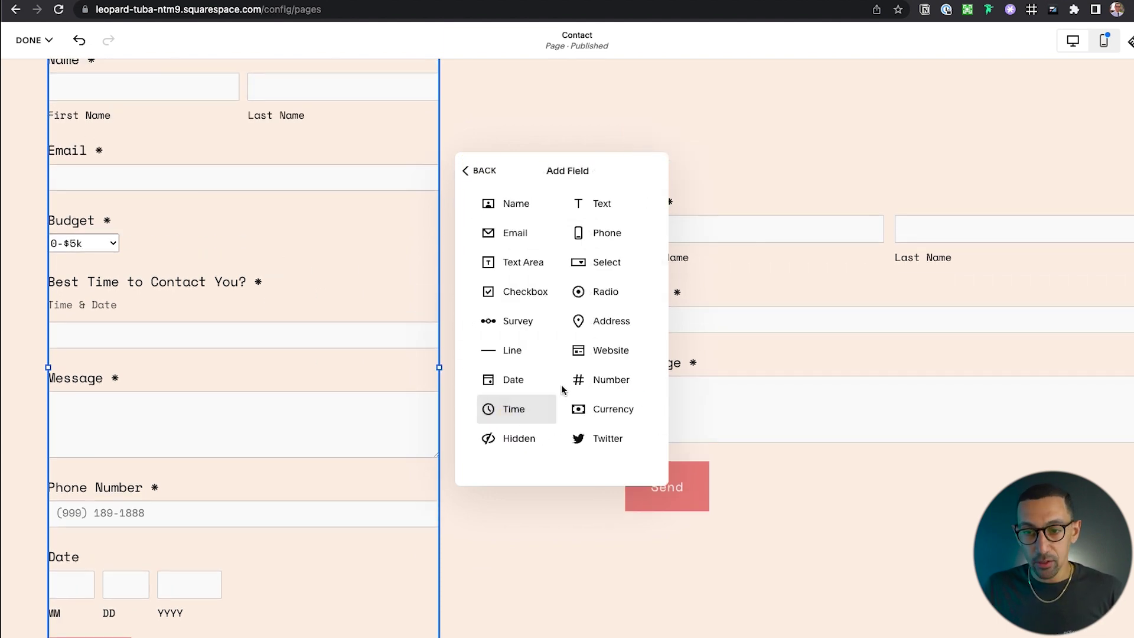
left_click(615, 352)
scroll(283, 373, "down", 1)
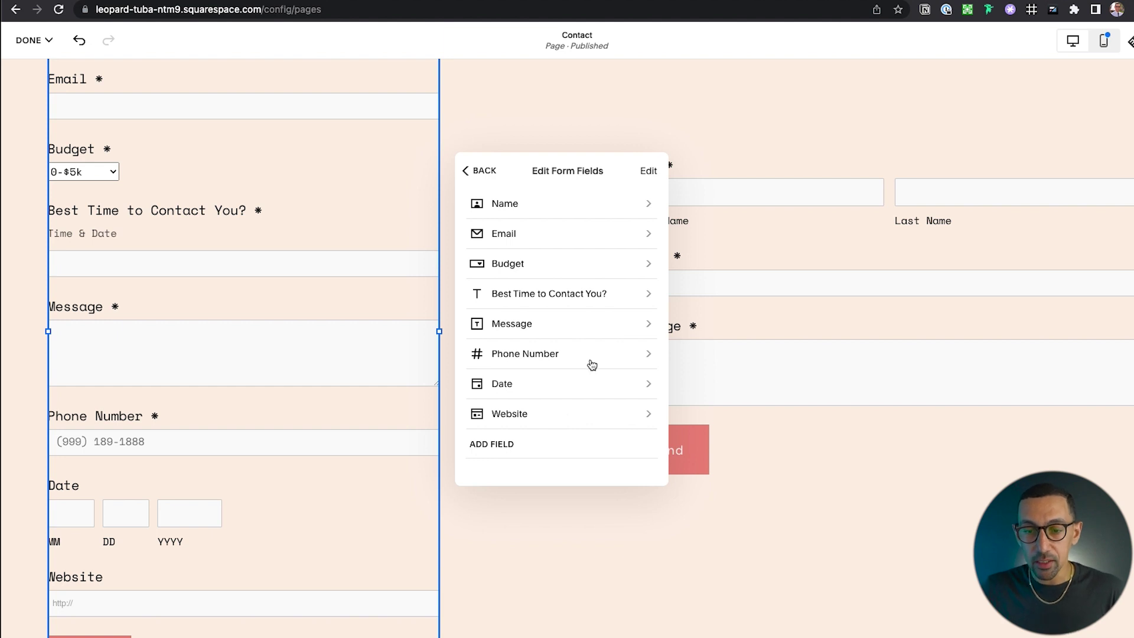
Add a Checkbox field with Option 1 and Option 2 after the Website field
left_click(499, 447)
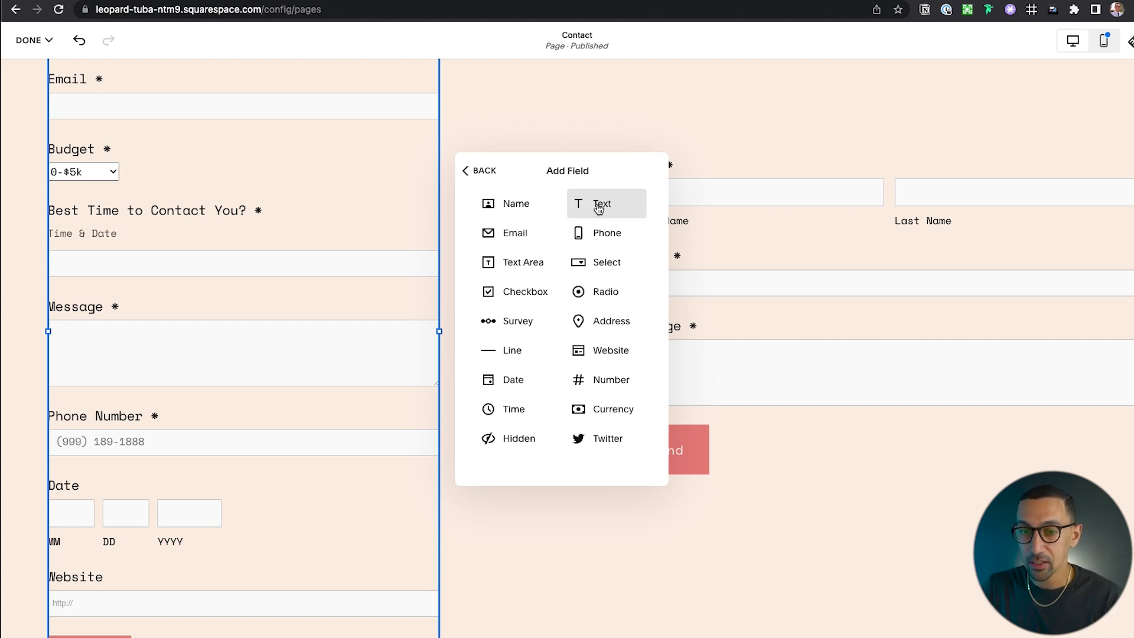
scroll(205, 200, "up", 5)
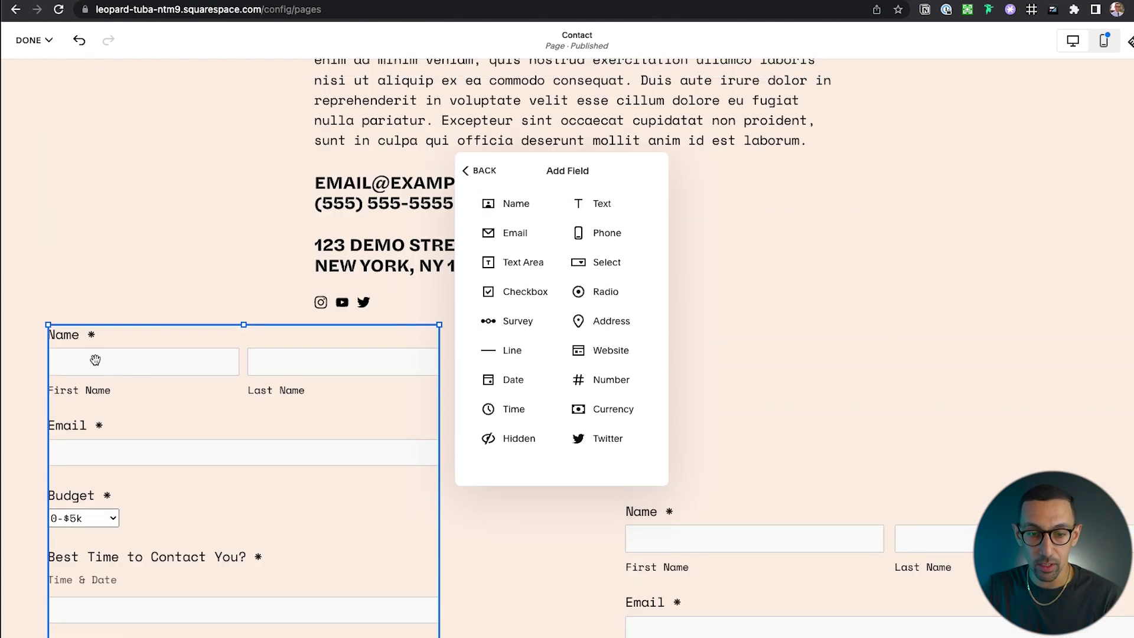
scroll(334, 354, "down", 2)
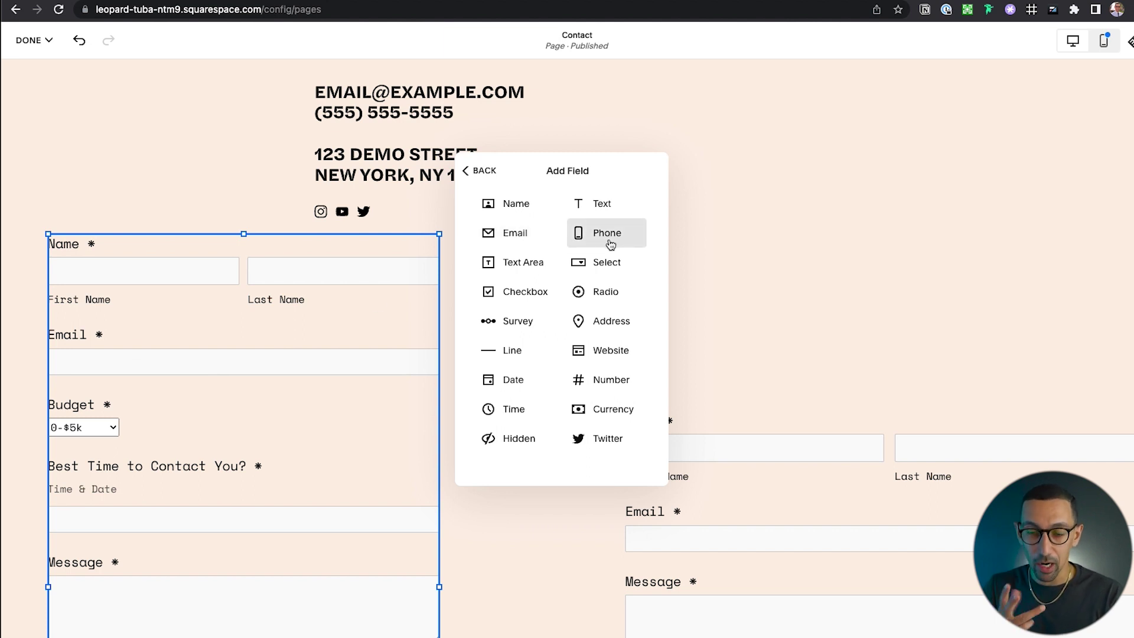
scroll(212, 367, "down", 8)
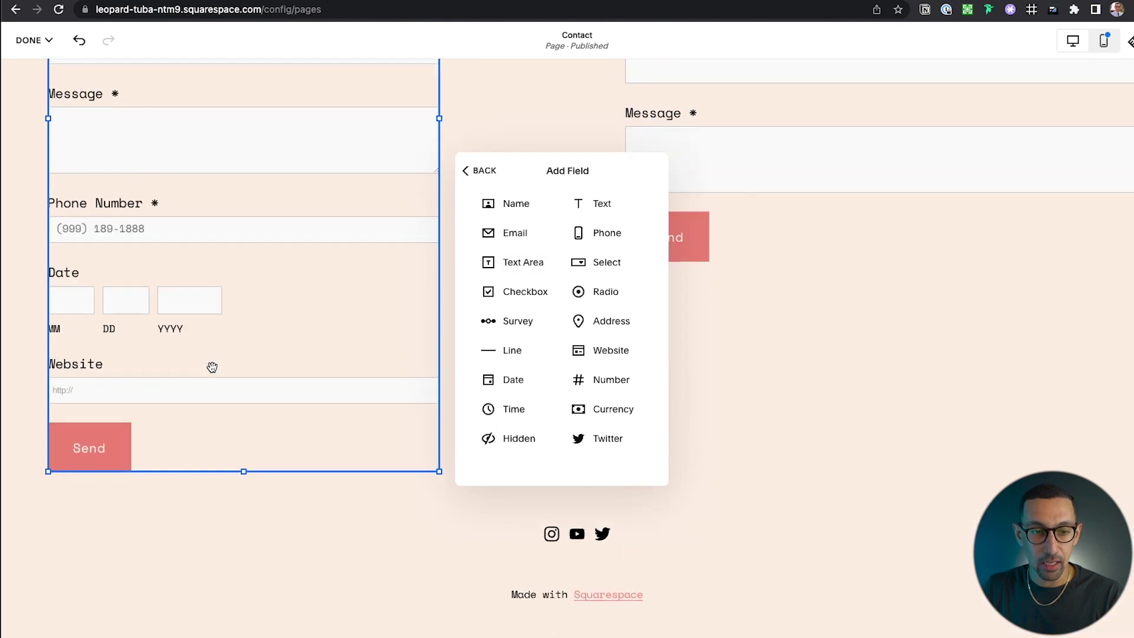
scroll(212, 366, "up", 3)
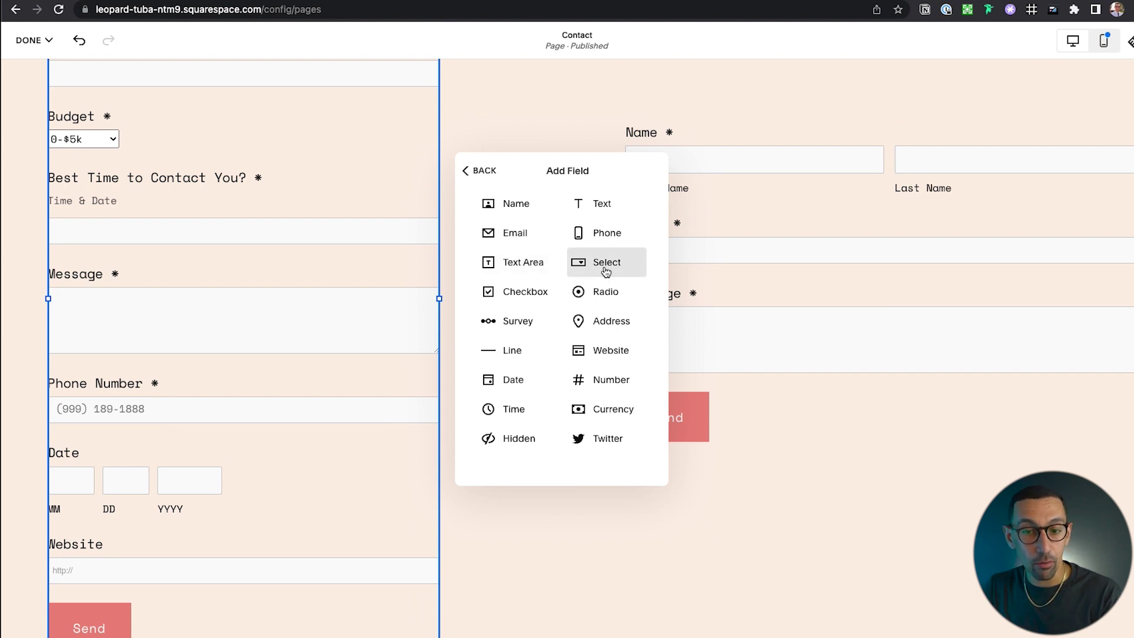
left_click(550, 304)
Label the checkbox field 'What Service Do You Need?'
scroll(384, 351, "down", 3)
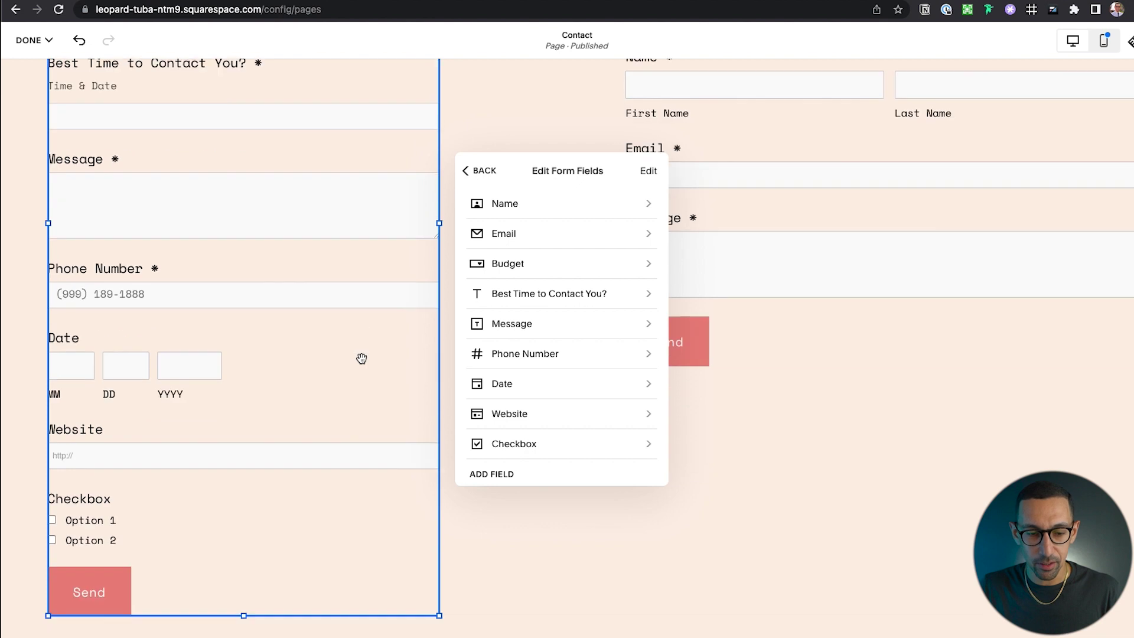
left_click(514, 444)
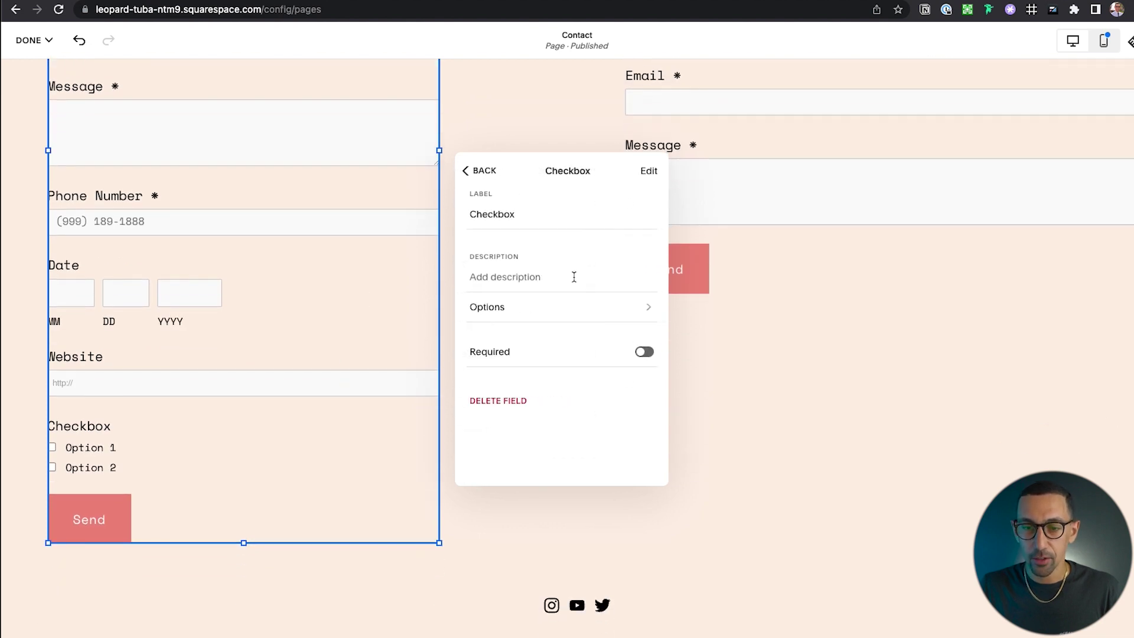
left_click(547, 218)
key("super+a")
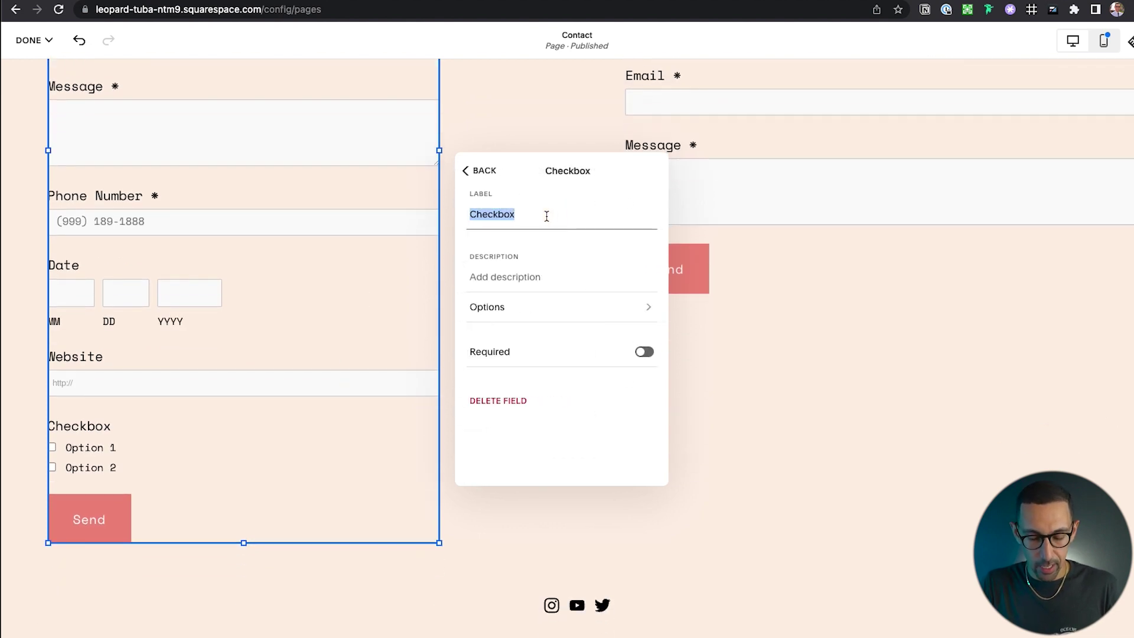
type("What Service ")
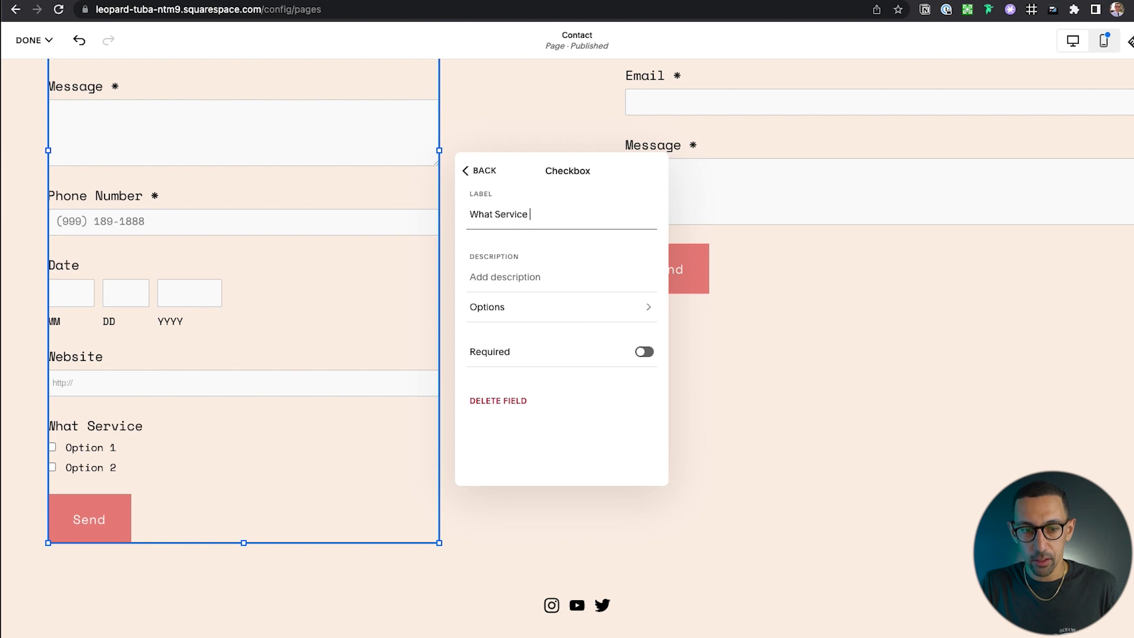
type("Do You Ned")
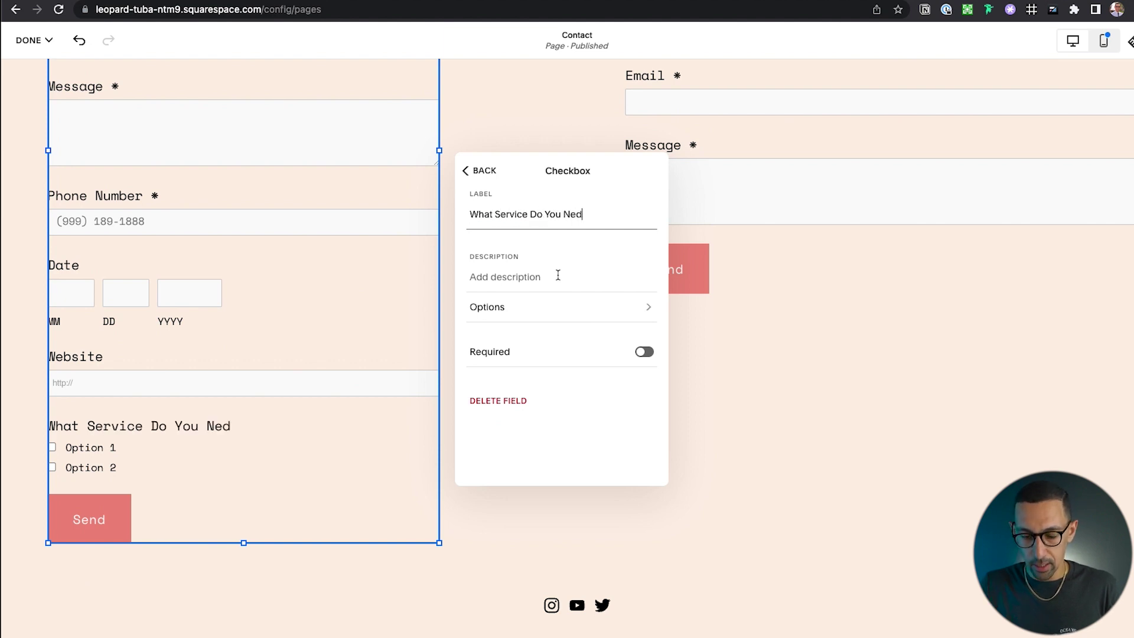
key("BackSpace")
type("ed?")
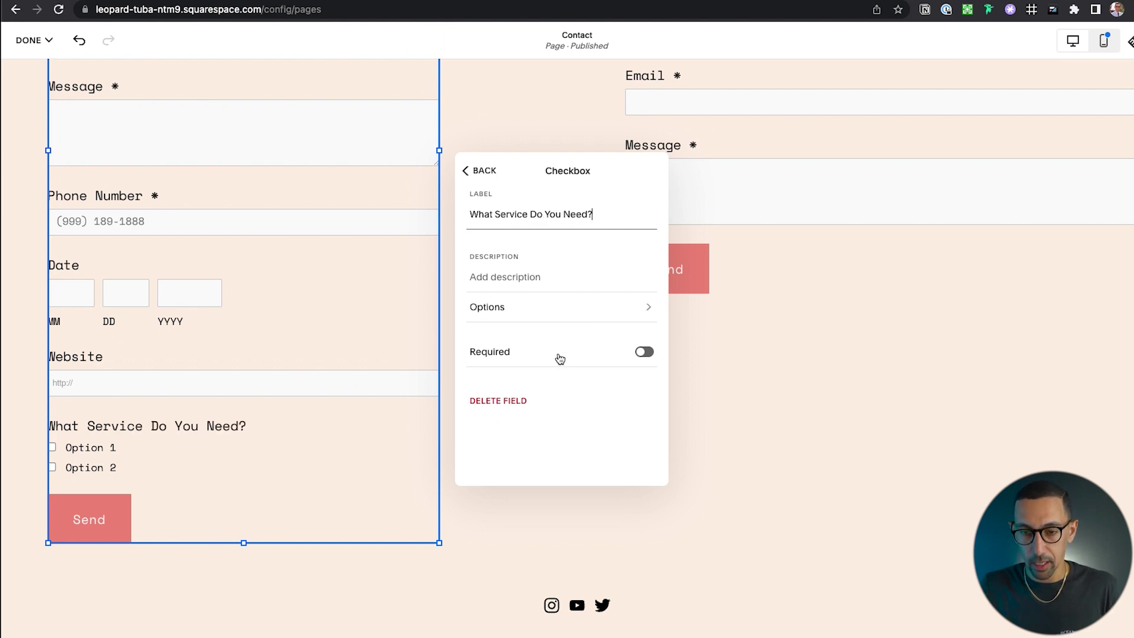
Set the checkbox options to Design, Strategy, Branding and Website Build
left_click(524, 301)
triple_click(512, 209)
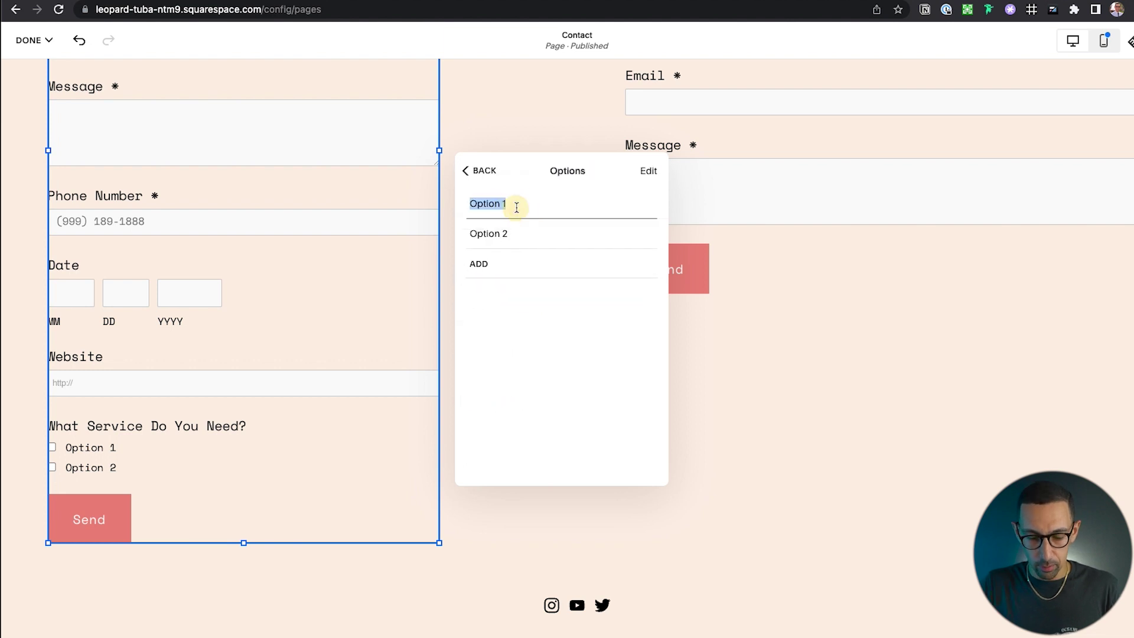
type("Design")
key("Tab")
type("Strate")
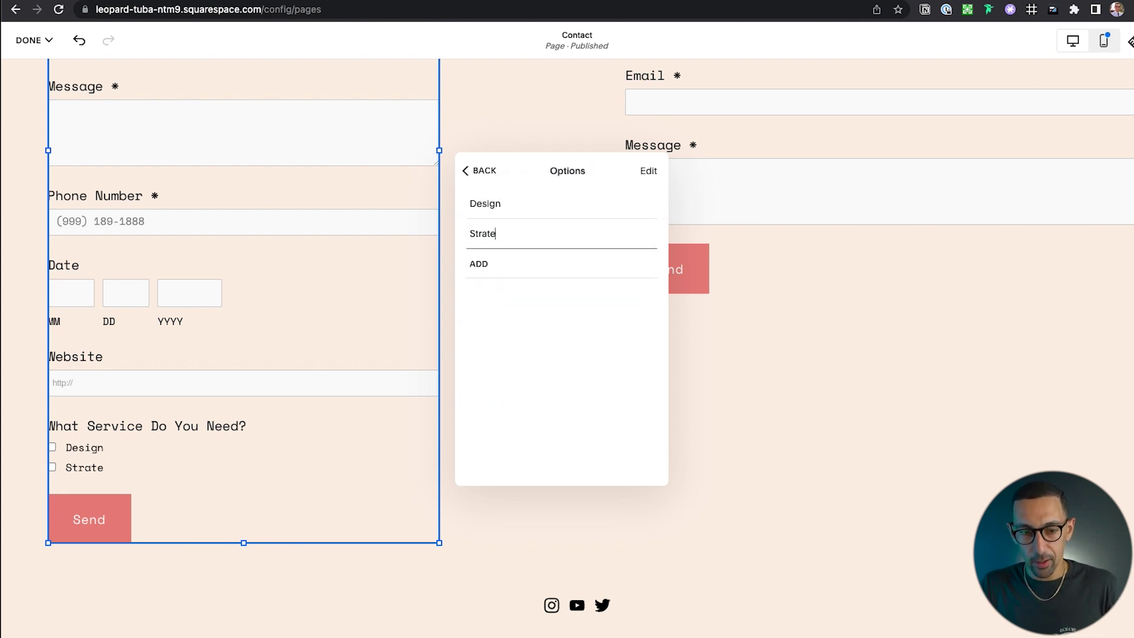
type("gy")
key("Return")
type("Branding")
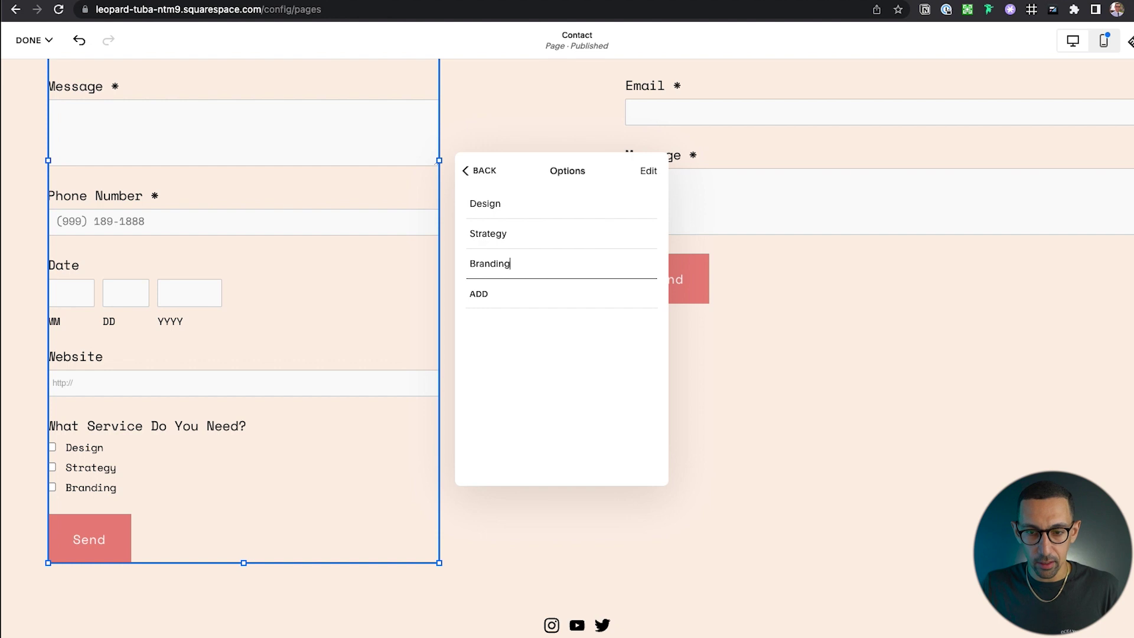
key("Return")
type("Website Build")
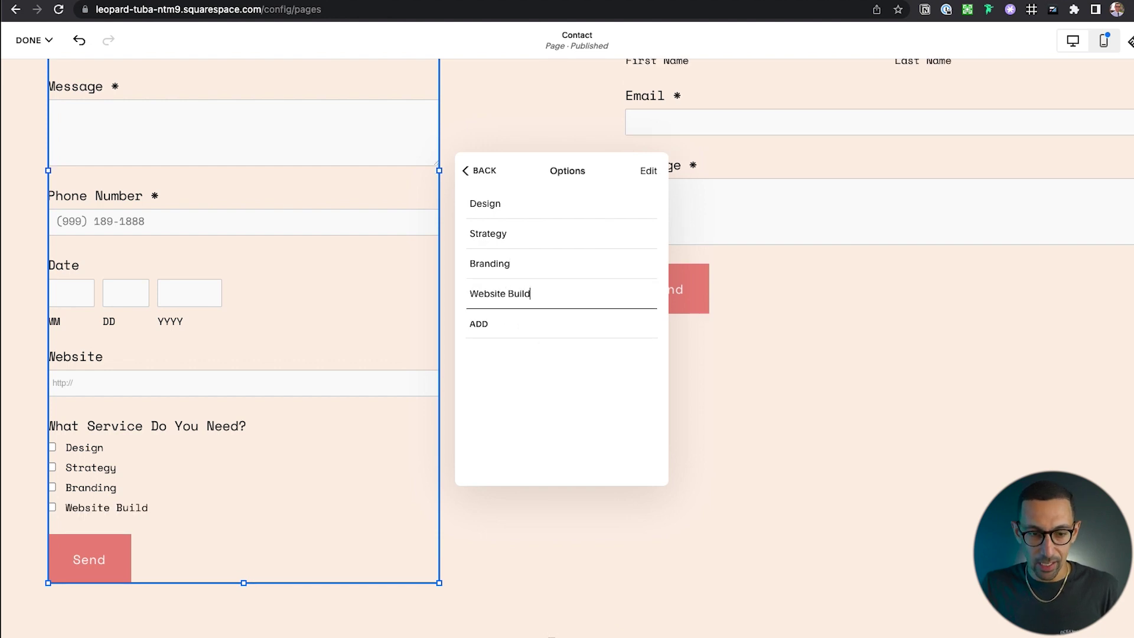
Make the What Service Do You Need? question required
left_click(481, 173)
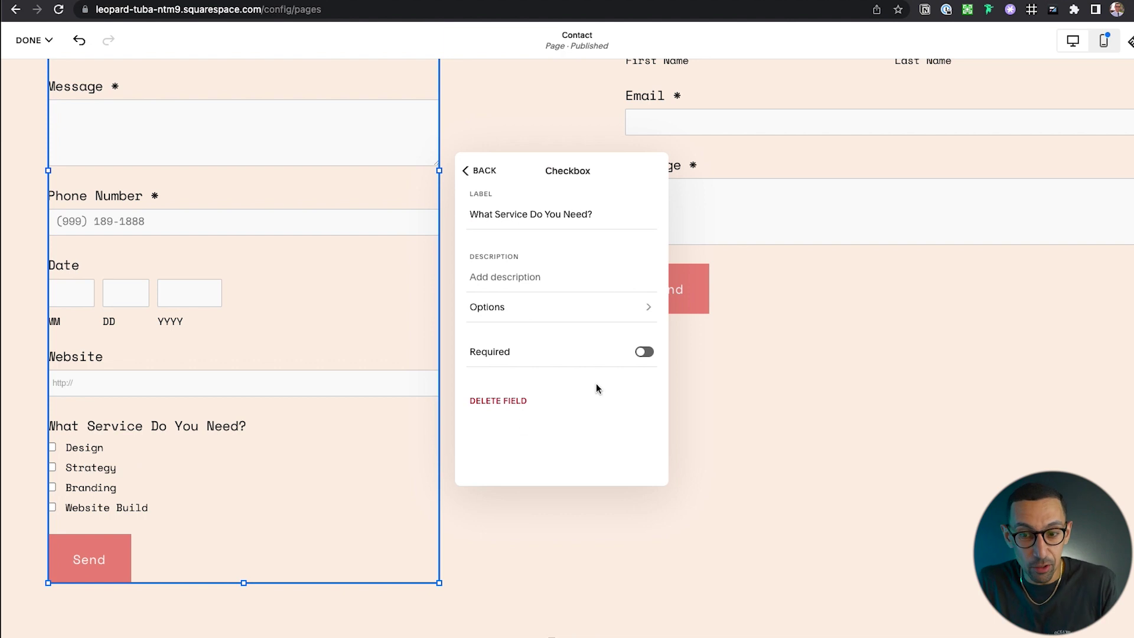
left_click(634, 359)
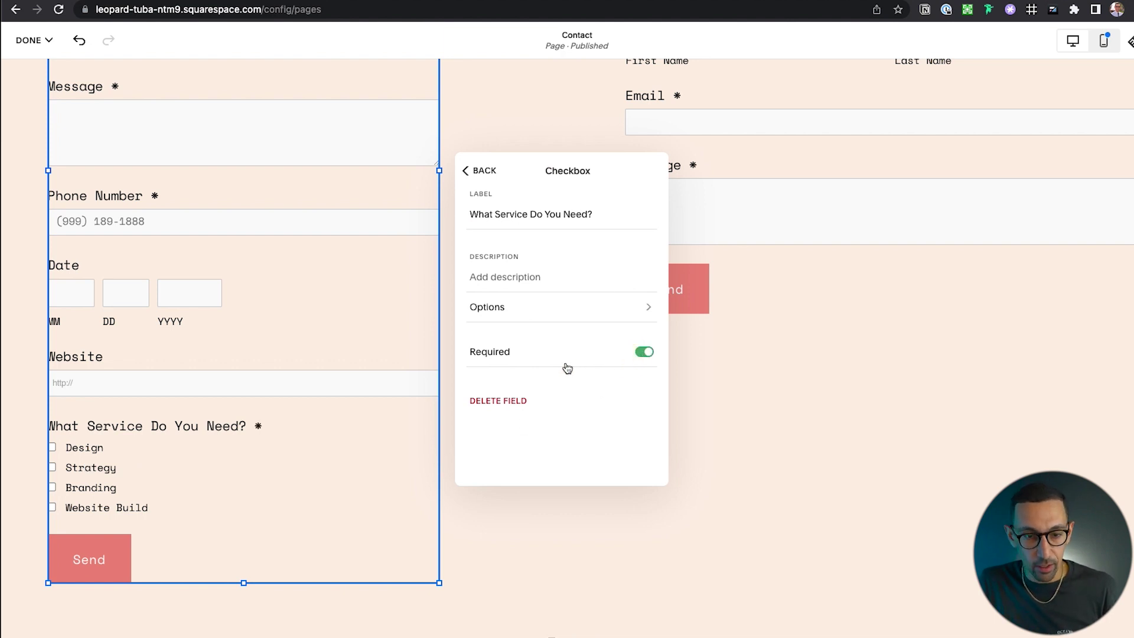
left_click(487, 170)
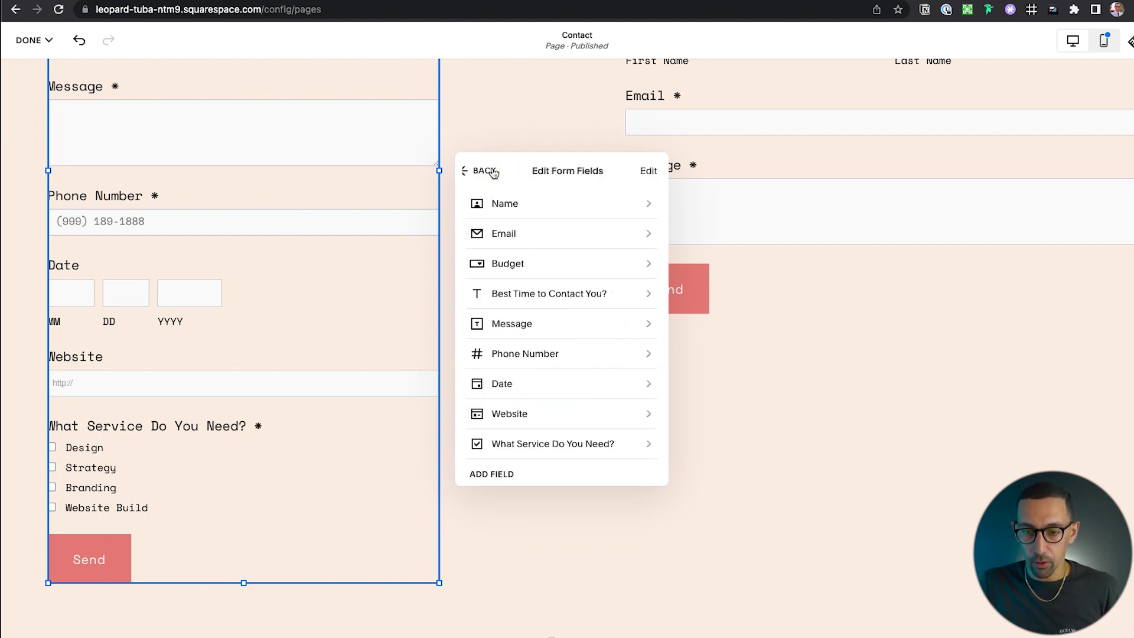
scroll(548, 303, "down", 1)
left_click(492, 460)
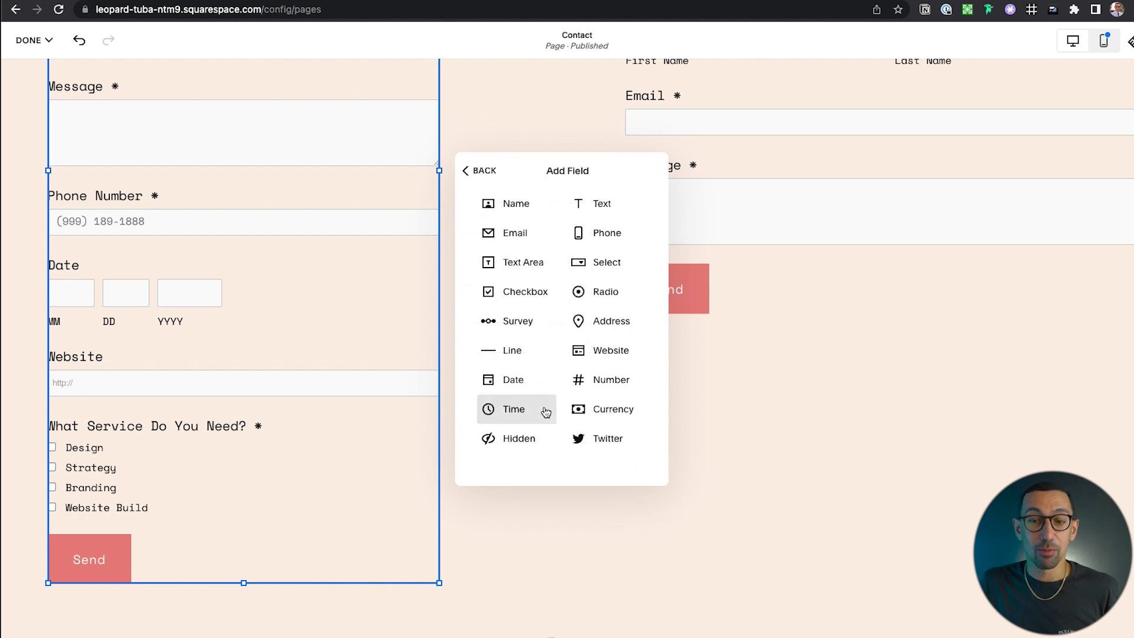
Add a Radio field with Option 1 and Option 2, then an Address field
left_click(617, 295)
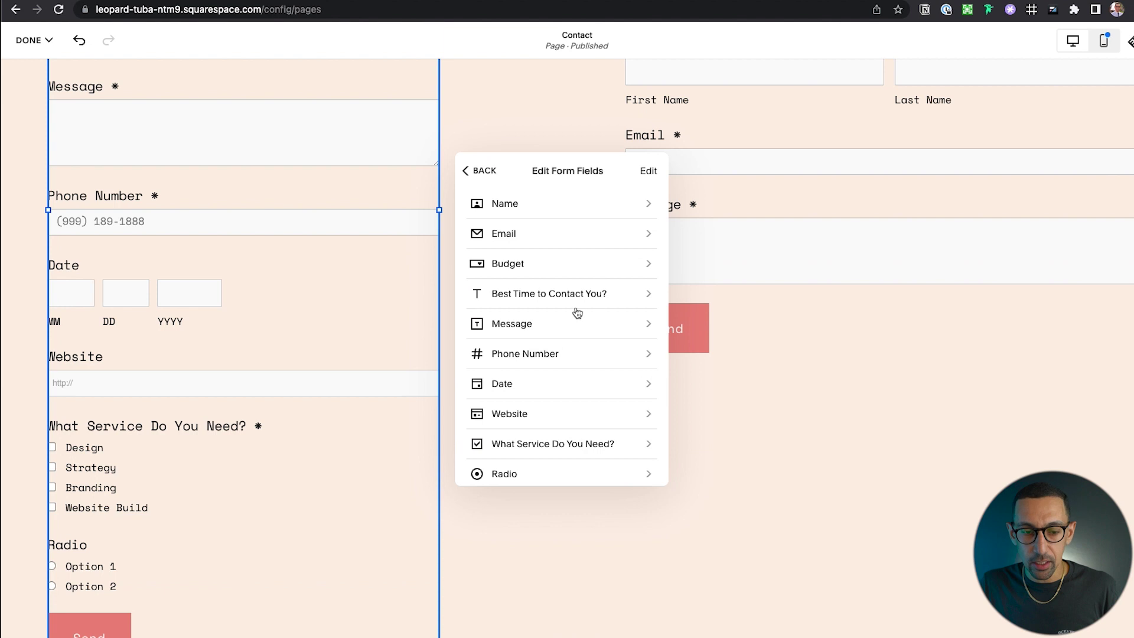
scroll(277, 453, "down", 2)
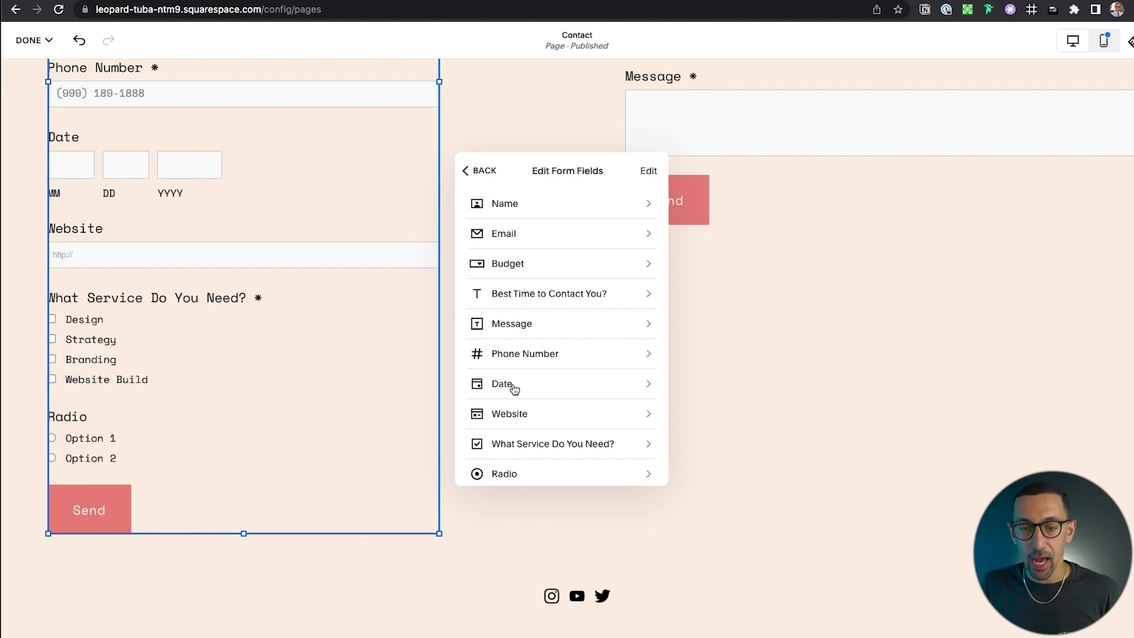
scroll(514, 387, "down", 2)
left_click(497, 464)
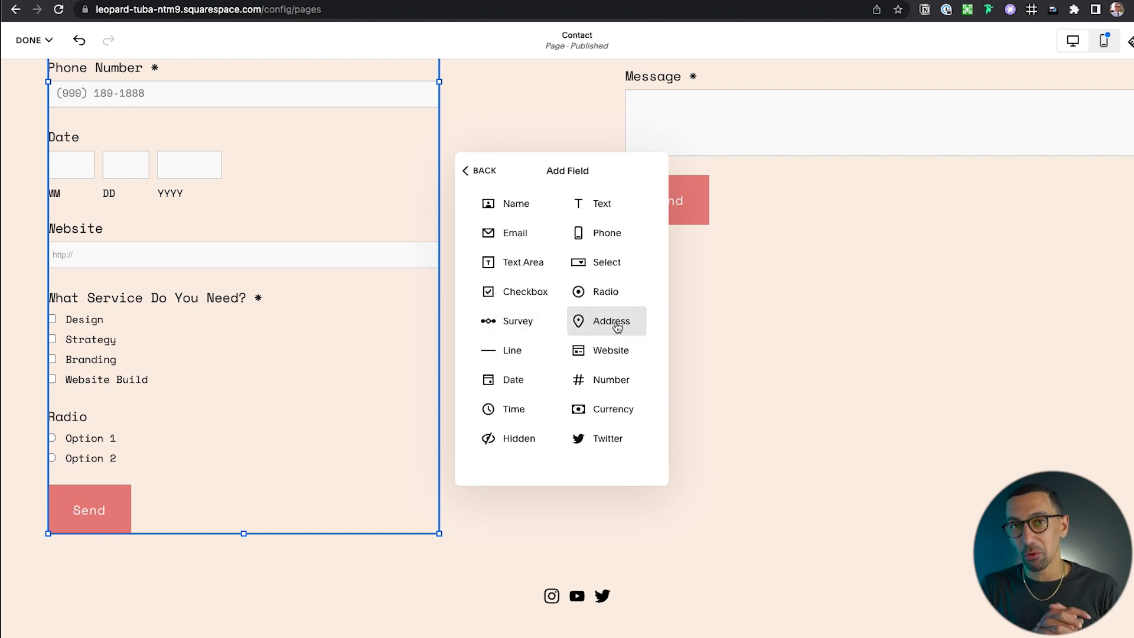
left_click(618, 326)
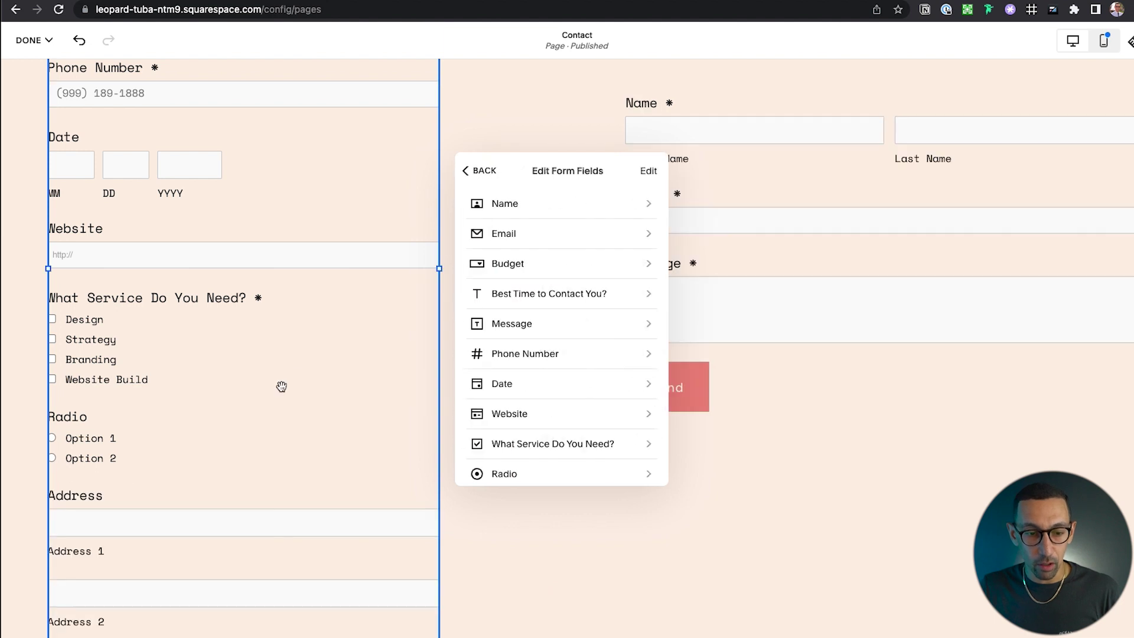
Add a Survey field after Address, rating options from Strongly Disagree to Strongly Agree
scroll(281, 385, "down", 5)
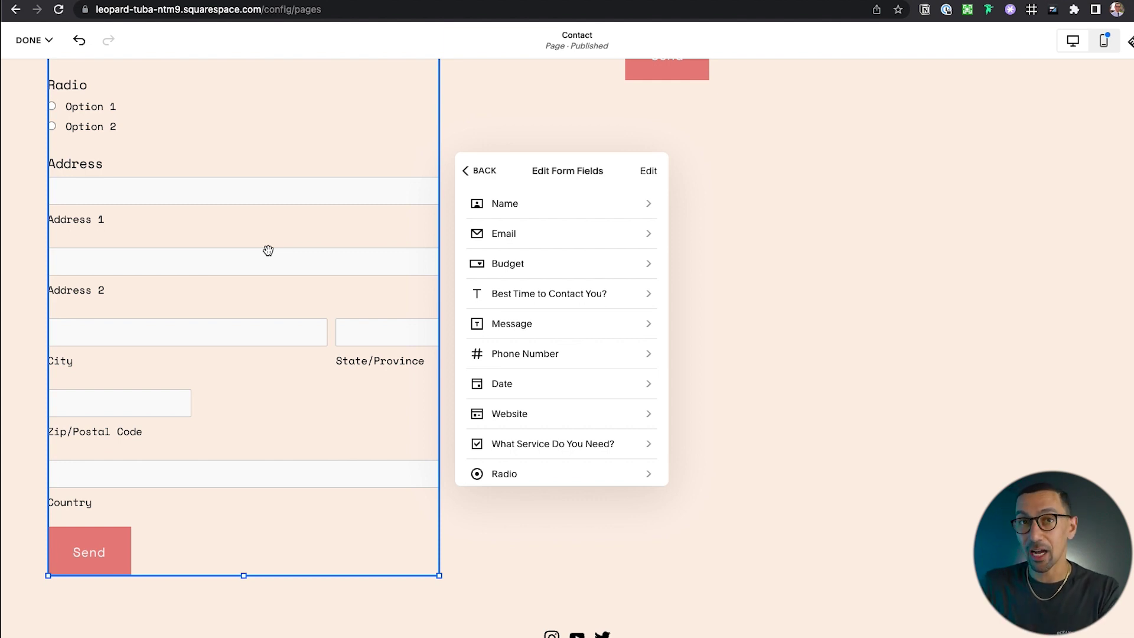
scroll(540, 385, "down", 2)
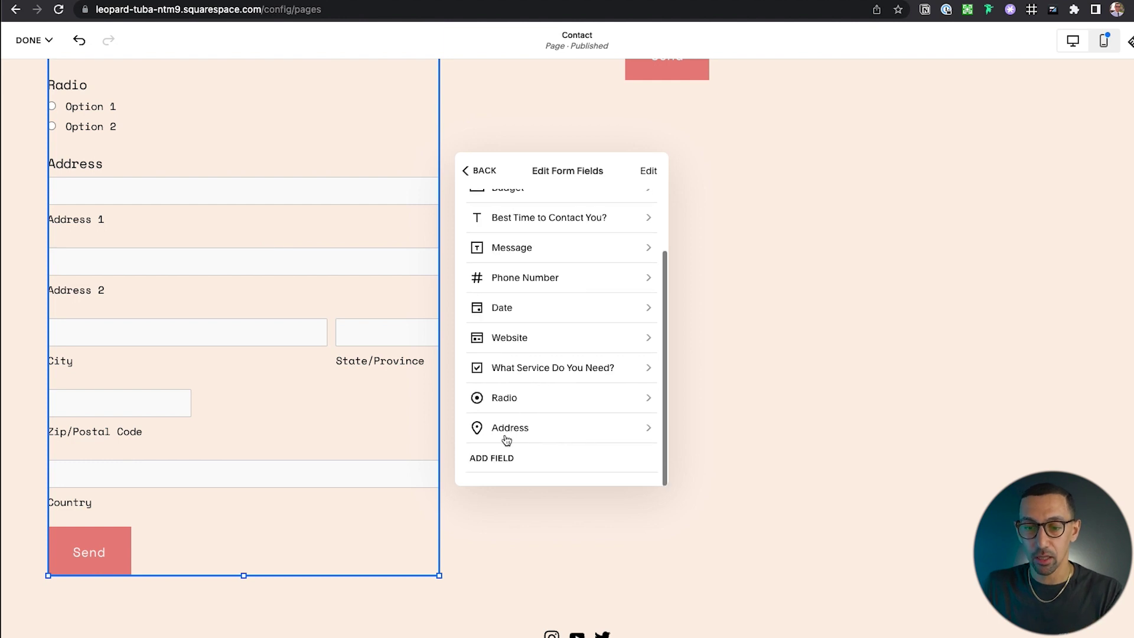
left_click(491, 459)
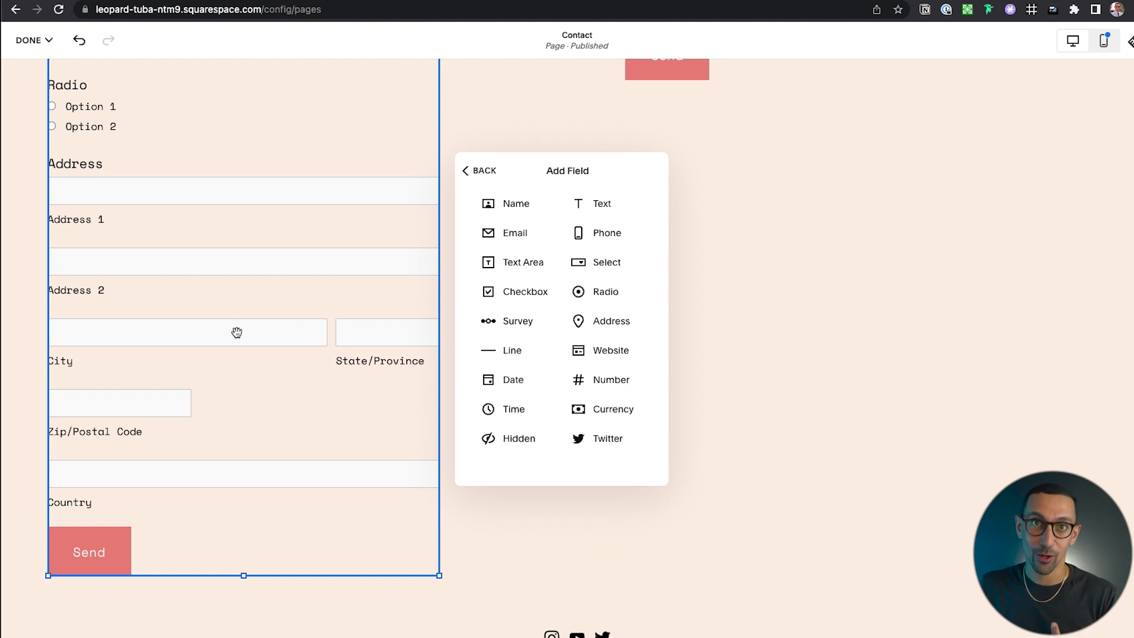
left_click(519, 327)
Add a Line divider to the form after the Survey field
scroll(352, 410, "down", 4)
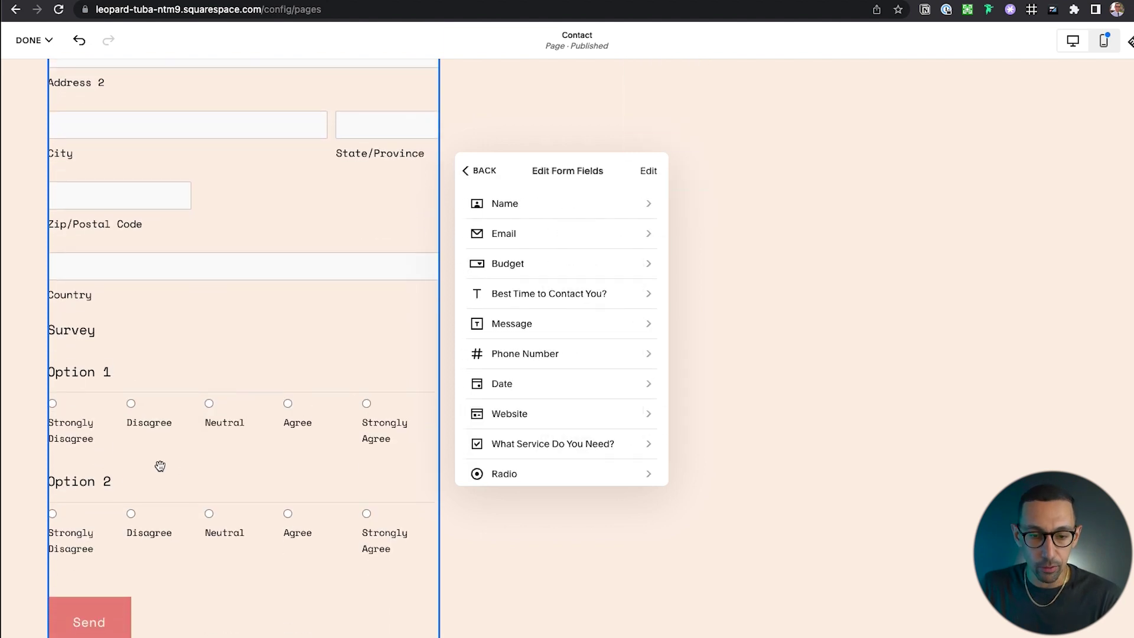
scroll(568, 428, "down", 2)
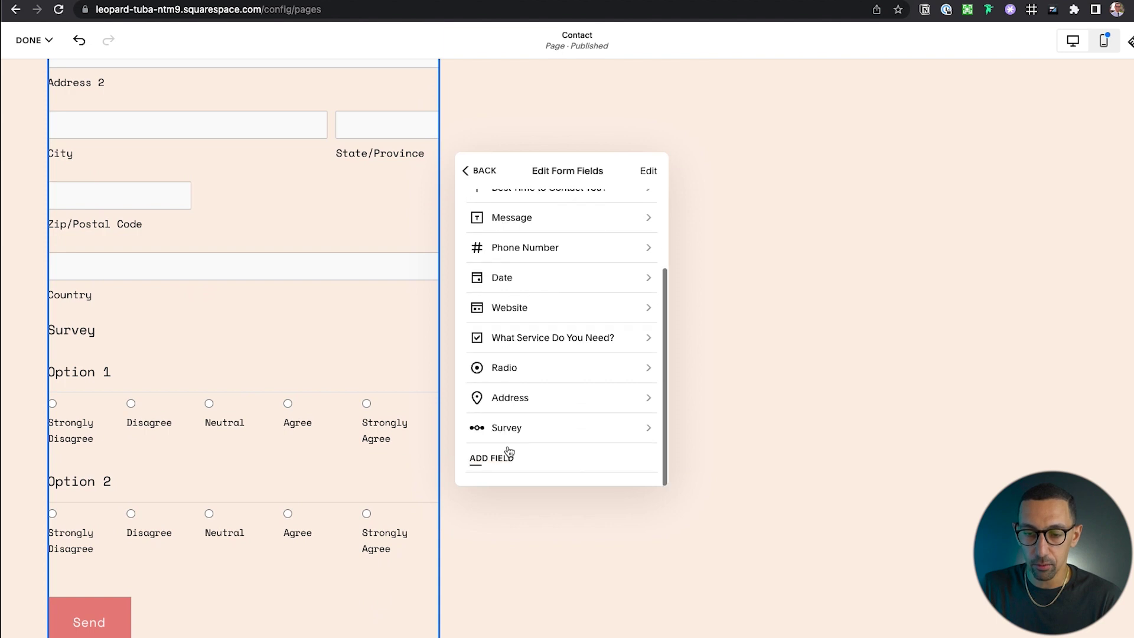
left_click(495, 466)
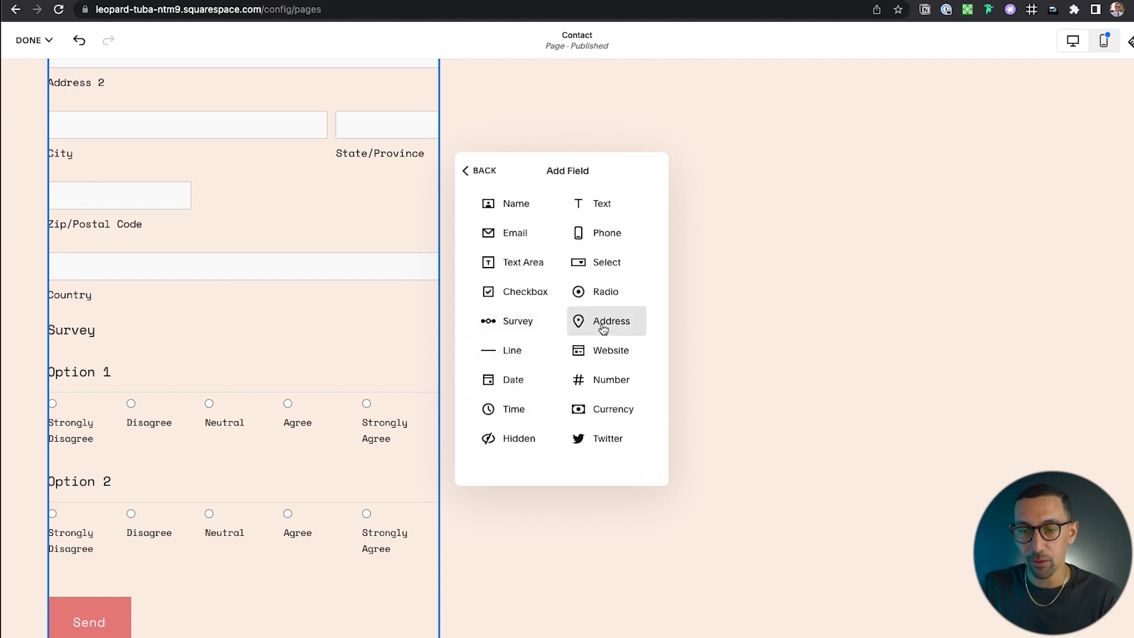
left_click(500, 353)
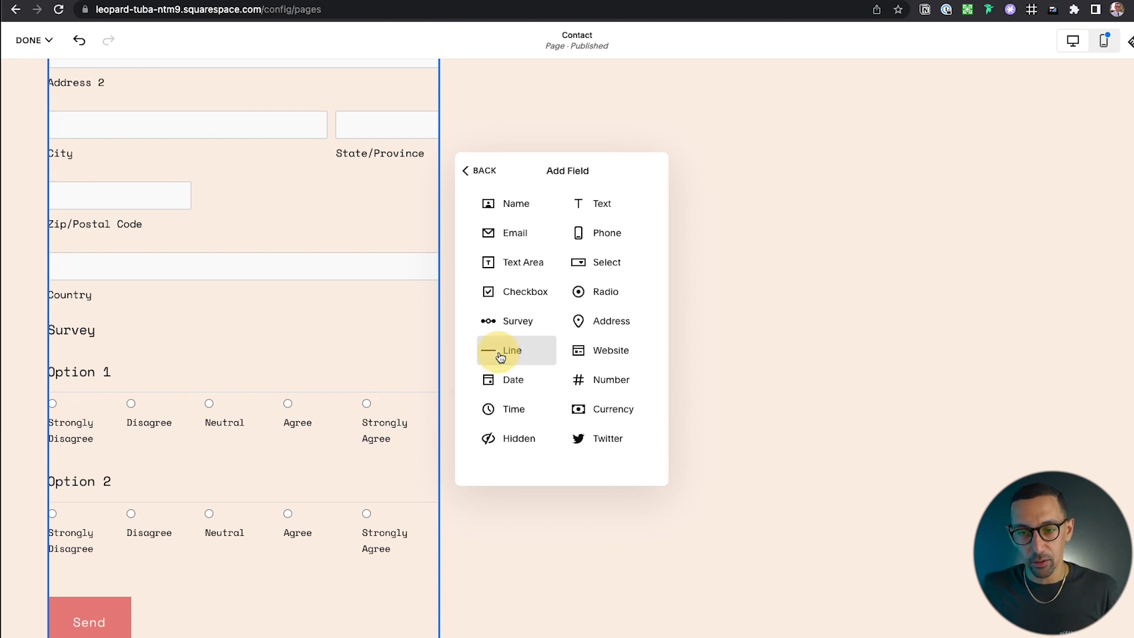
scroll(235, 449, "down", 2)
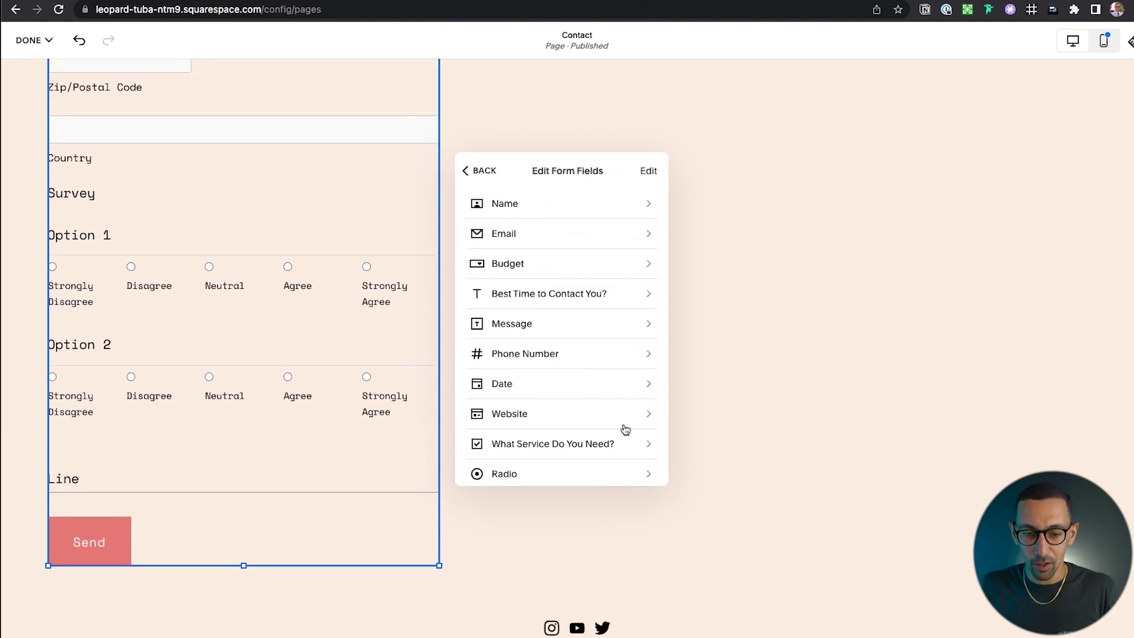
scroll(625, 429, "down", 4)
Relabel the Line divider 'Personal Information'
left_click(513, 427)
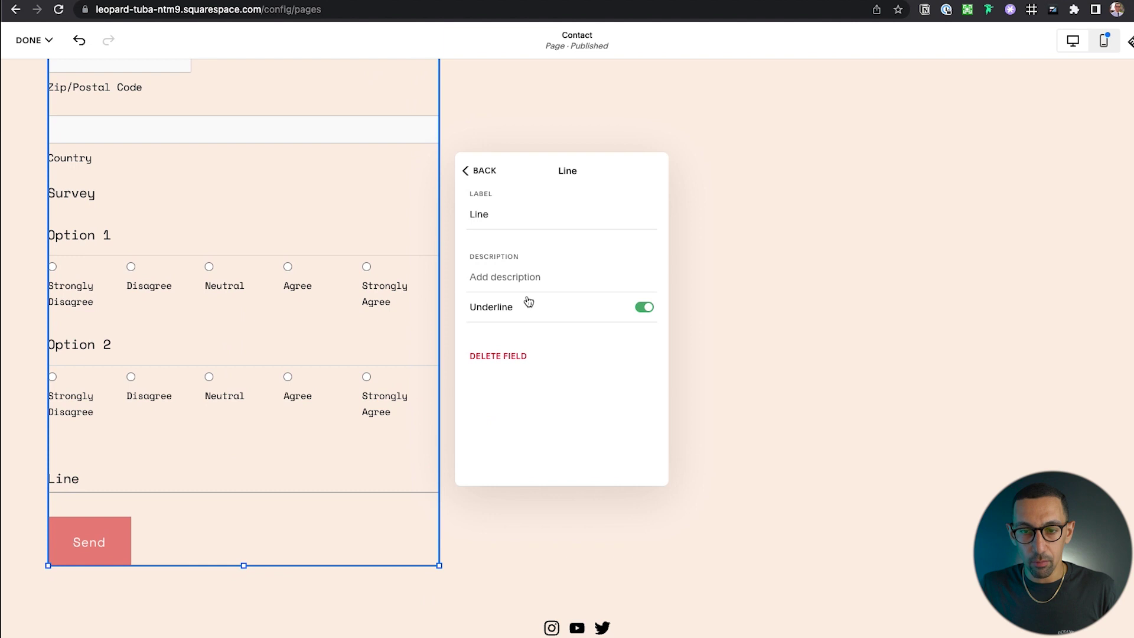
left_click(494, 214)
double_click(489, 214)
key("BackSpace")
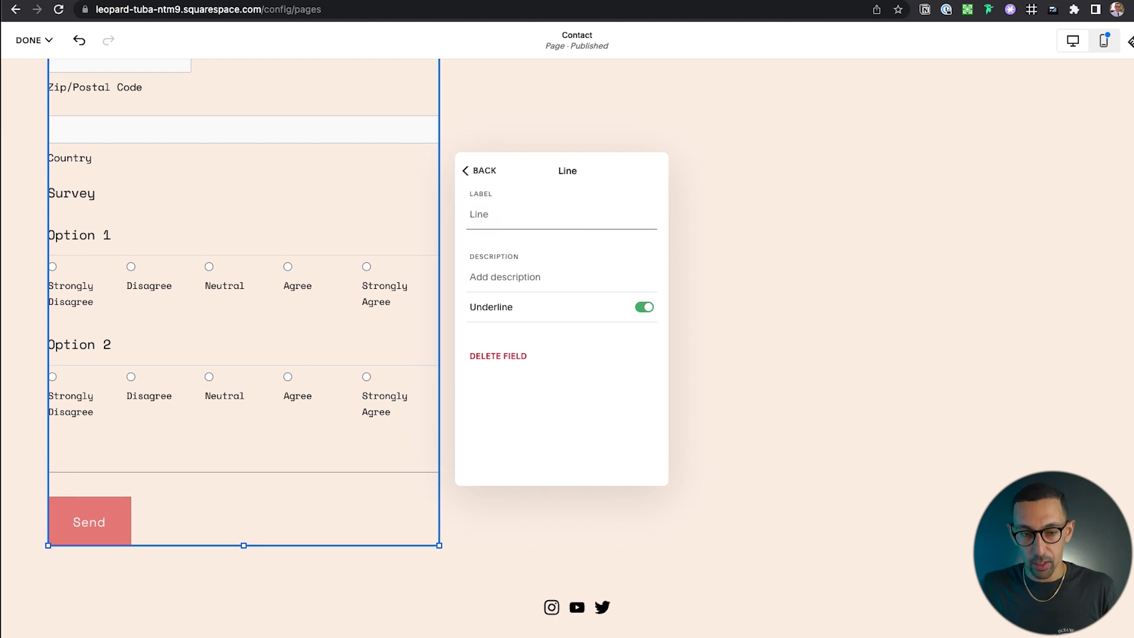
left_click(503, 222)
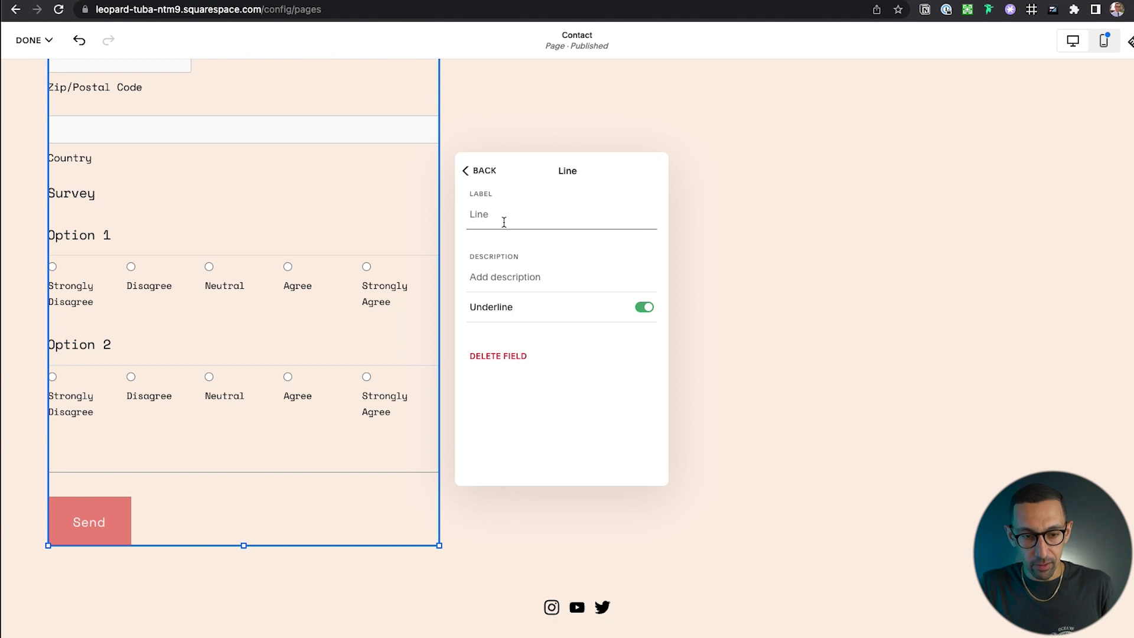
type("Persona")
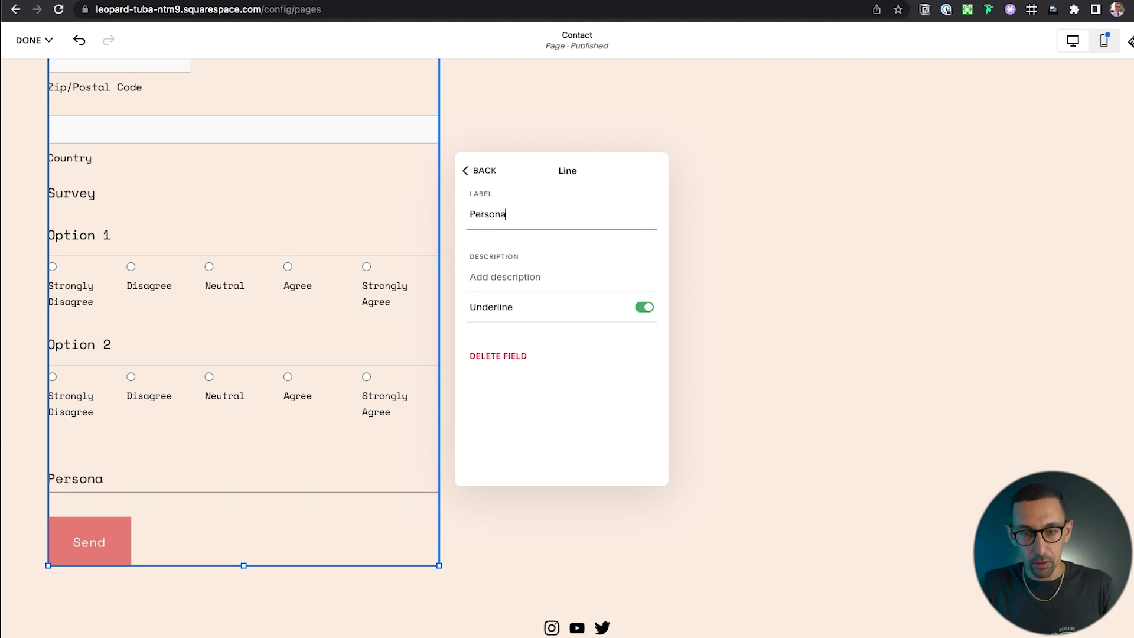
type("l Information")
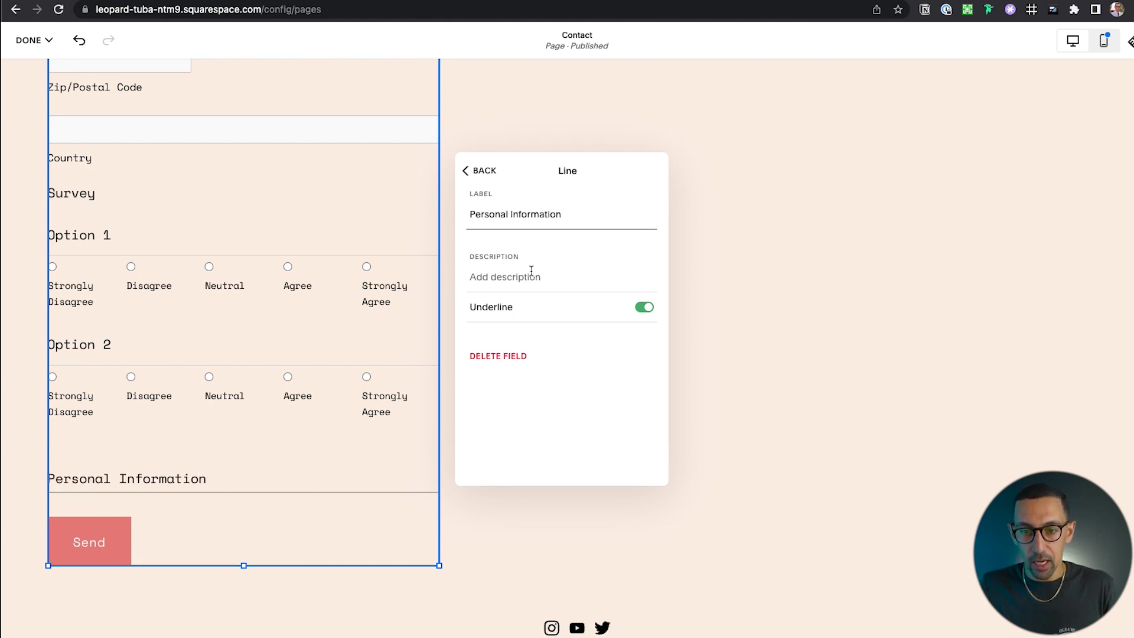
Write the description 'Talk through it here.' with 'here' made into an empty link
left_click(532, 278)
type("Talk through")
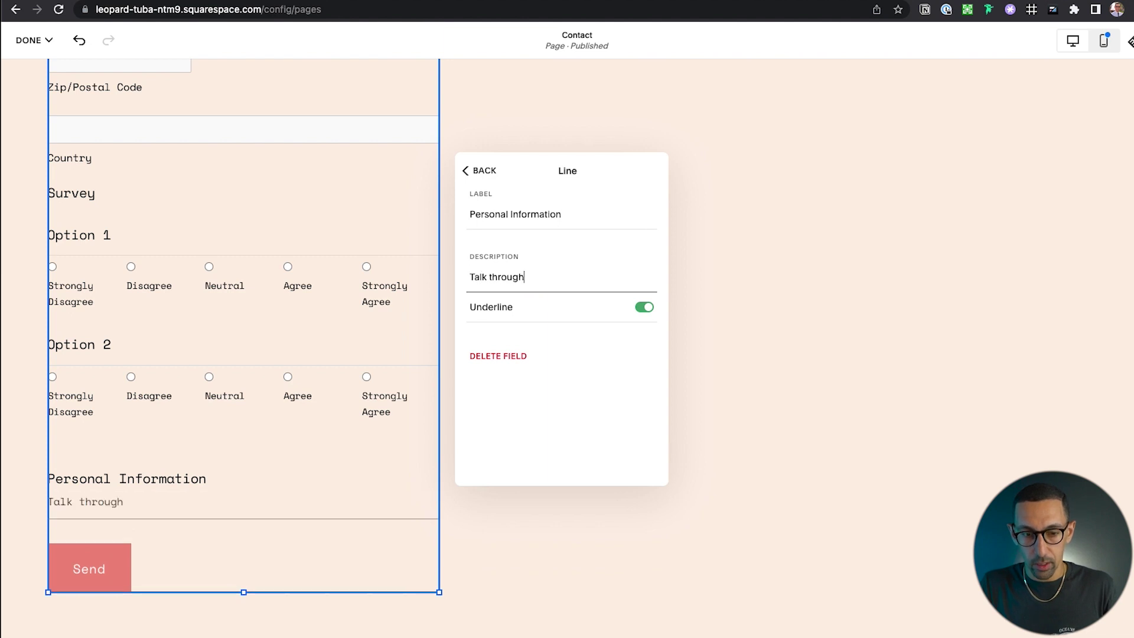
type(" it here. <")
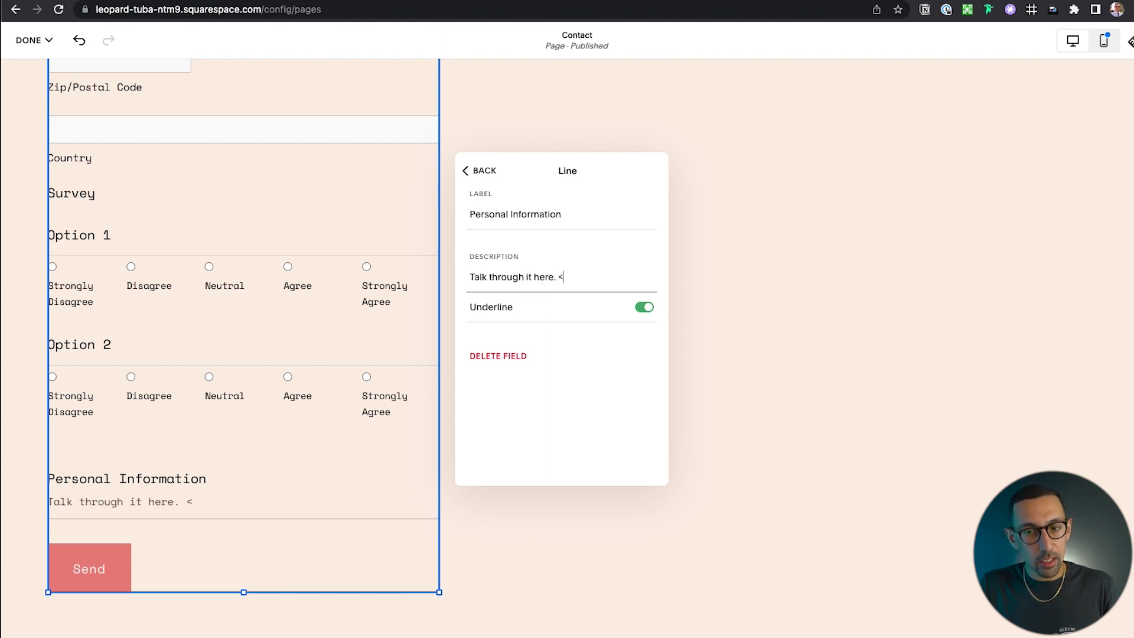
type("b>")
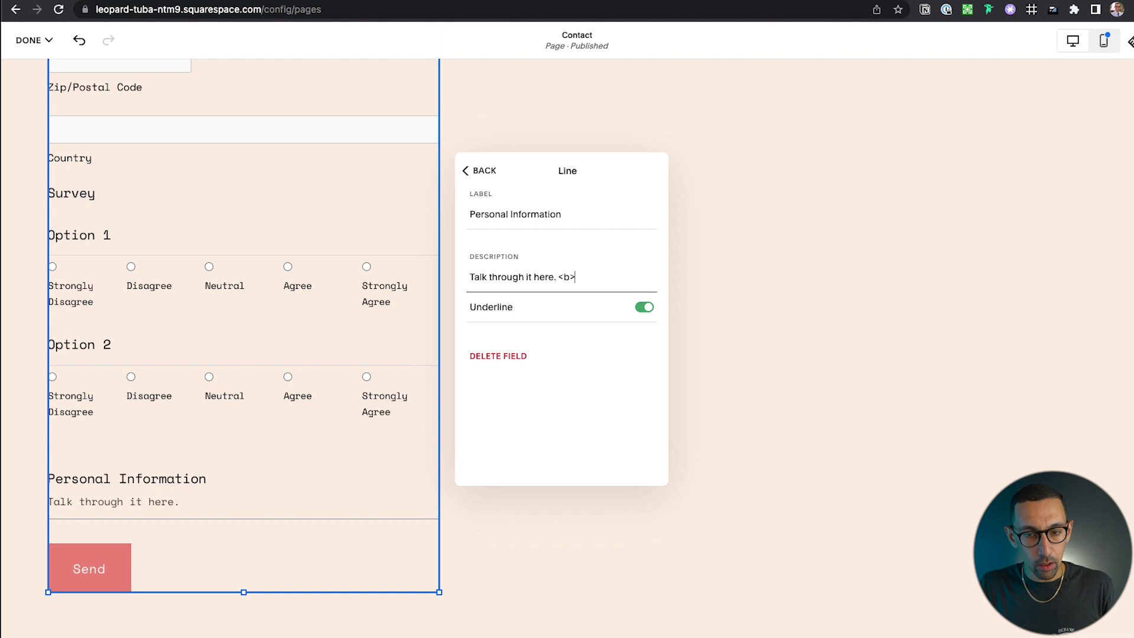
type("here<.")
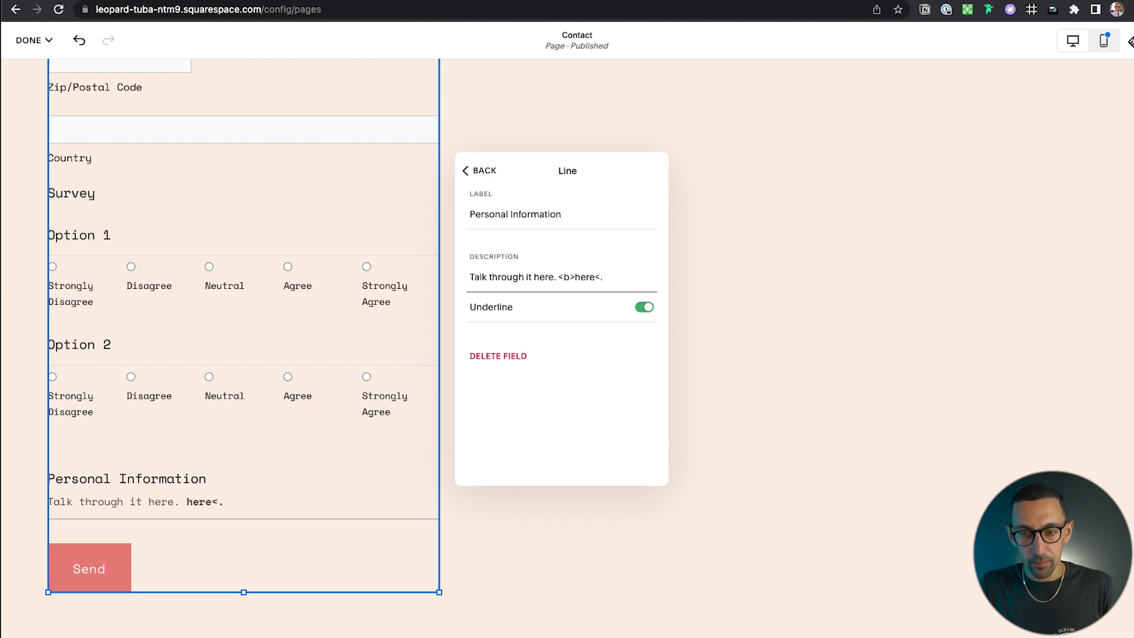
key("BackSpace")
type("/b>")
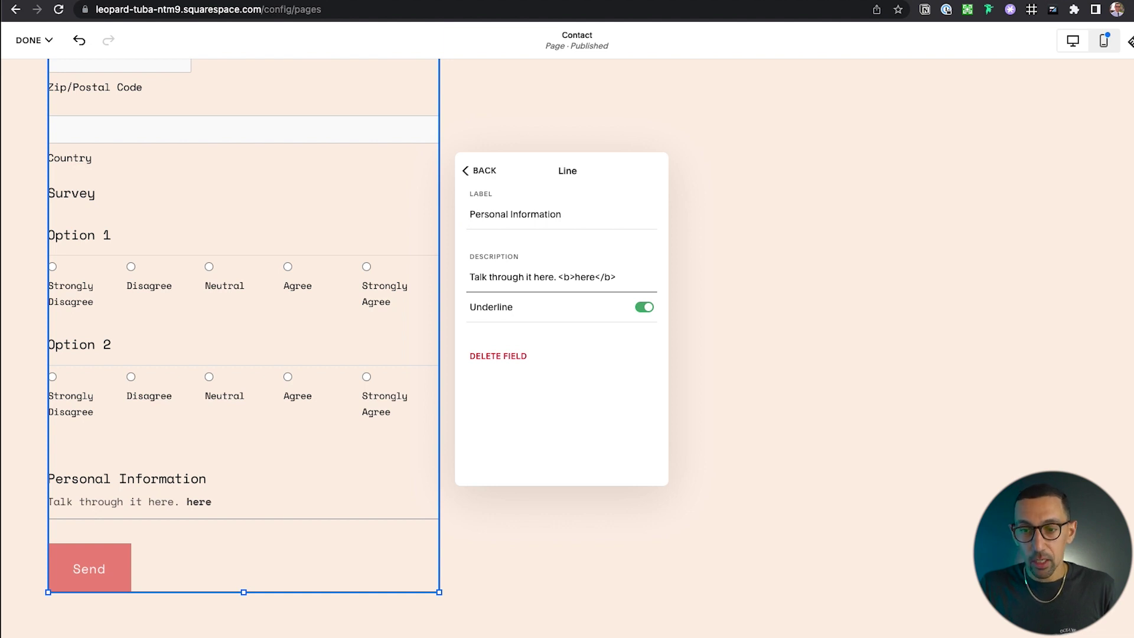
double_click(565, 279)
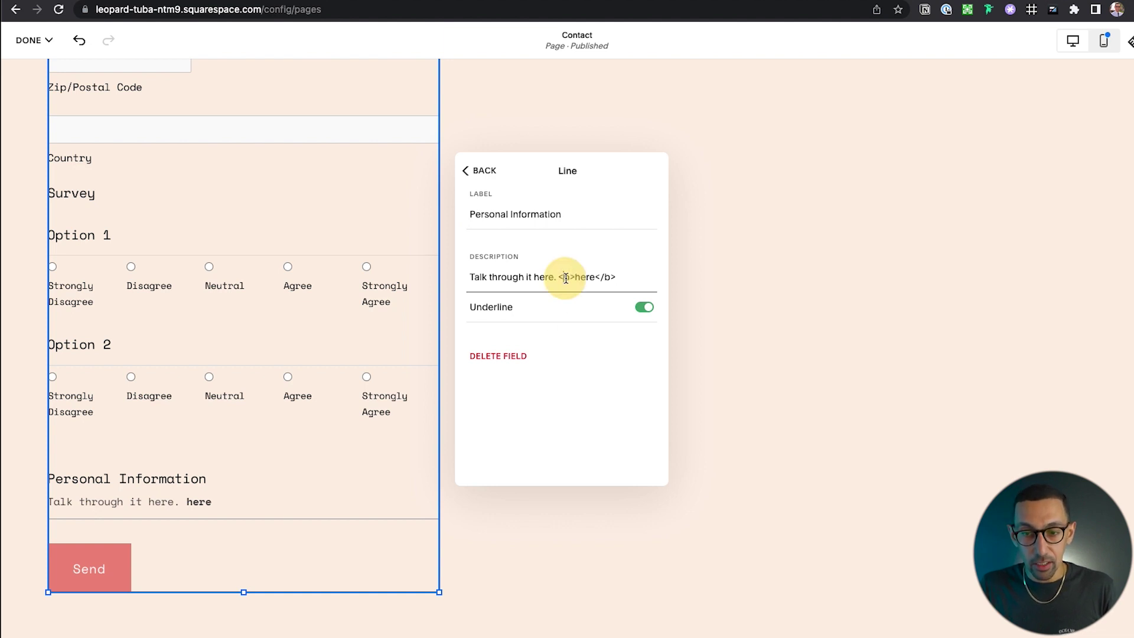
type("a href")
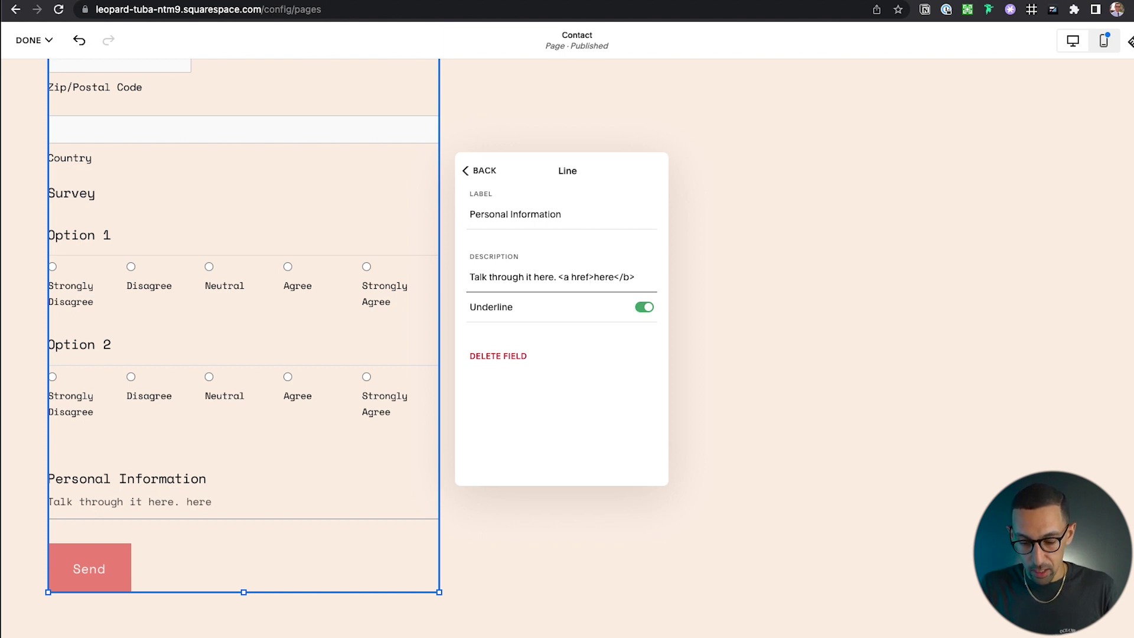
type("=\"\"")
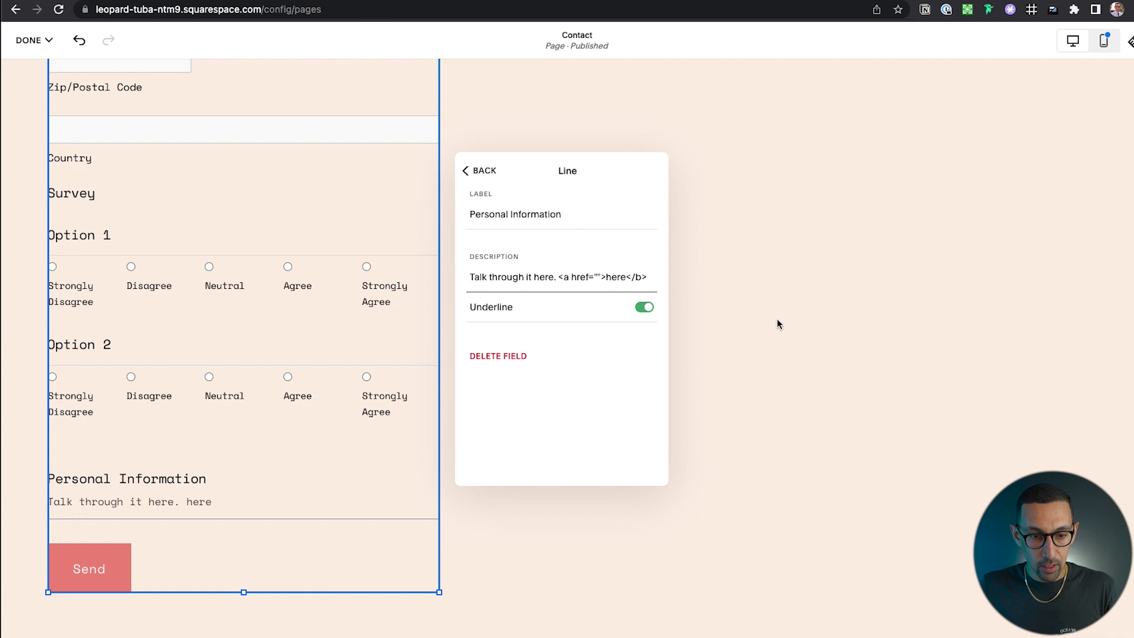
double_click(640, 278)
type("a")
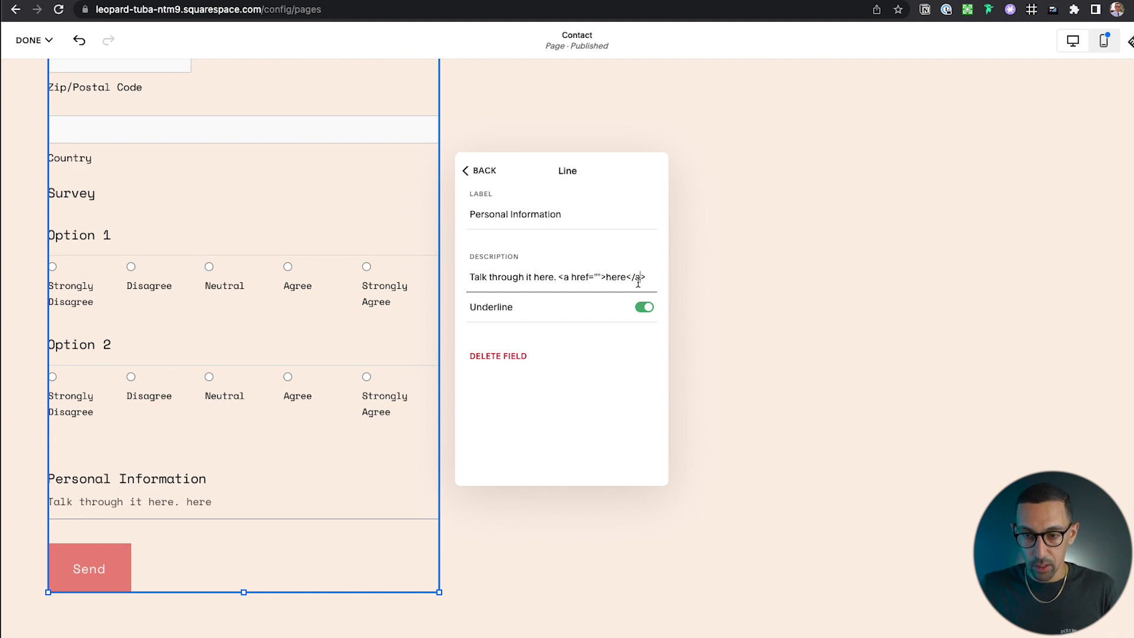
left_click(598, 276)
type("/")
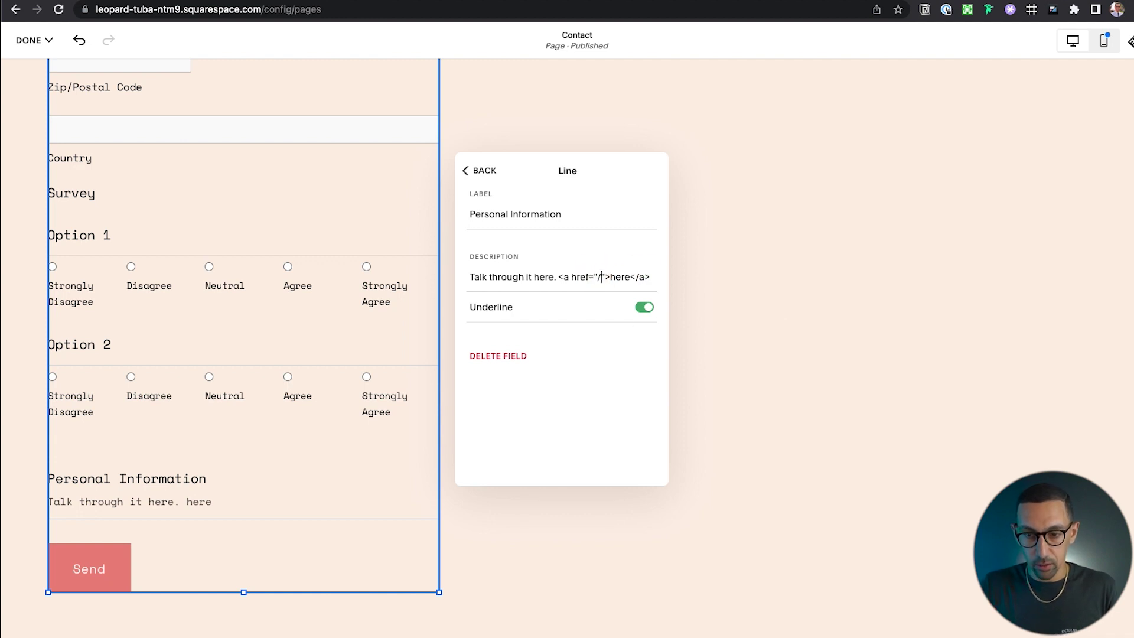
Delete the divider's description and keep its underline on
triple_click(560, 277)
key("BackSpace")
left_click(645, 308)
left_click(646, 308)
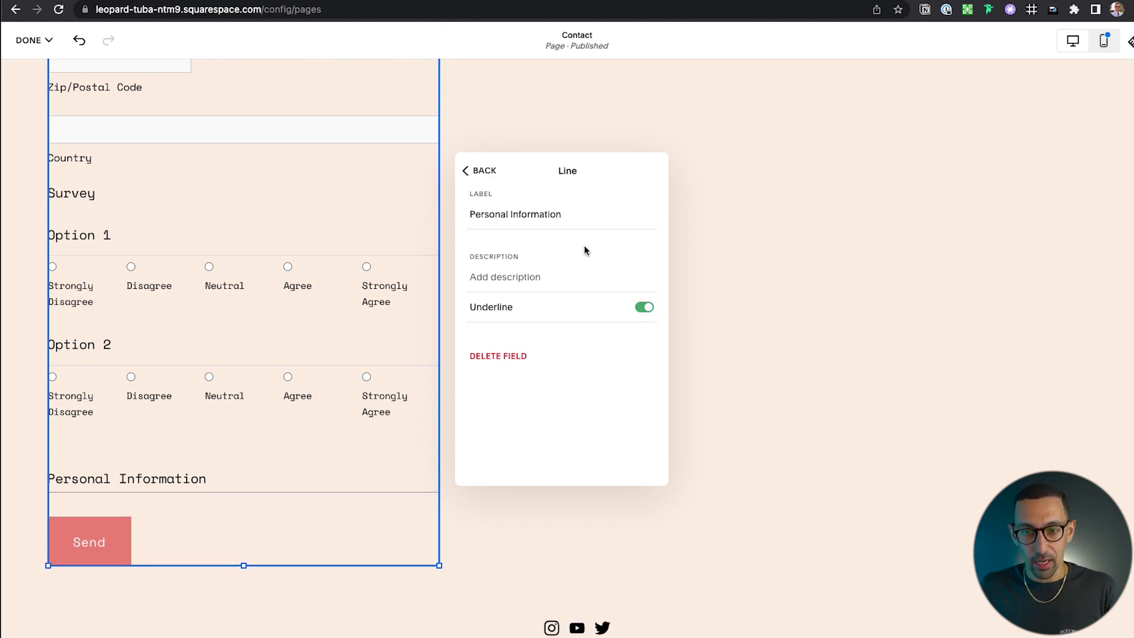
Add a Time field (Hour, Minute, Second, AM) after Personal Information
left_click(490, 171)
scroll(519, 280, "down", 3)
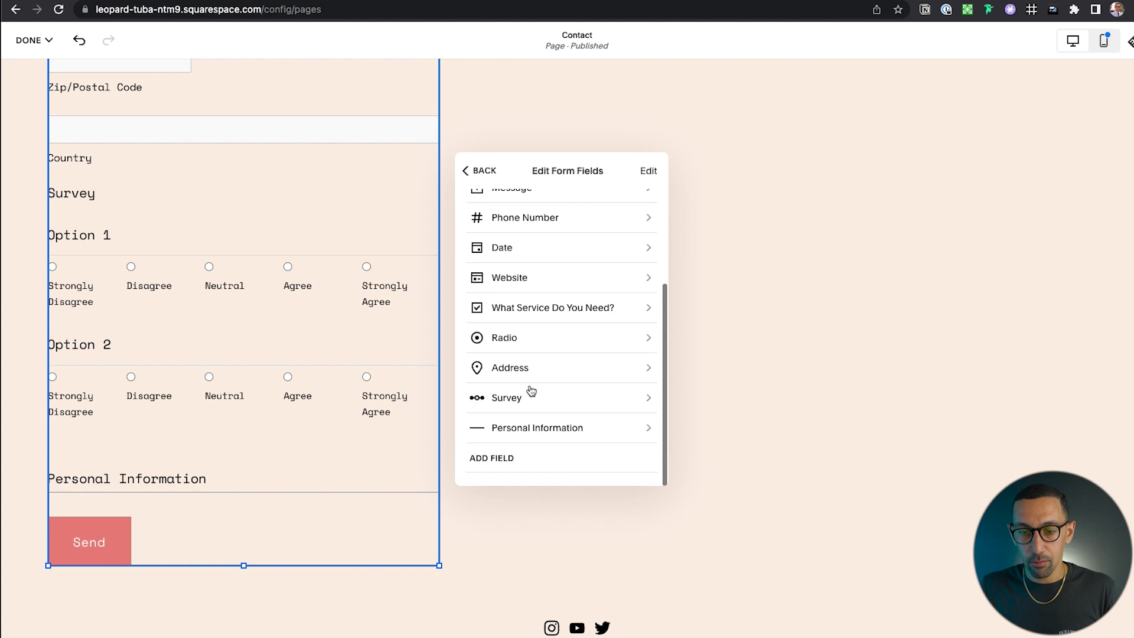
left_click(491, 460)
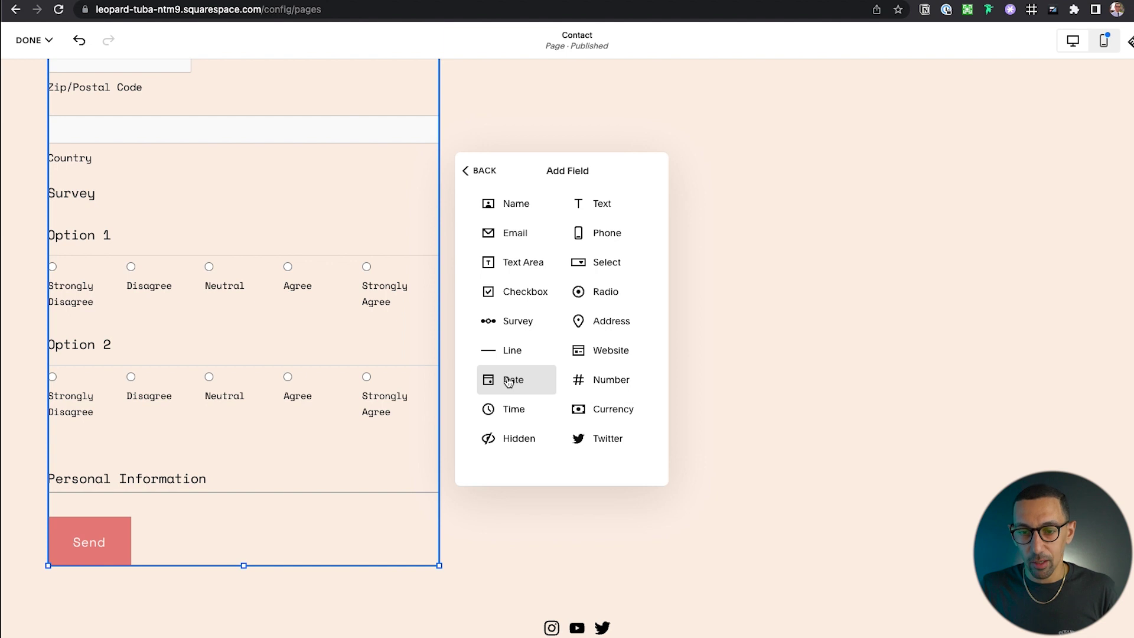
left_click(511, 416)
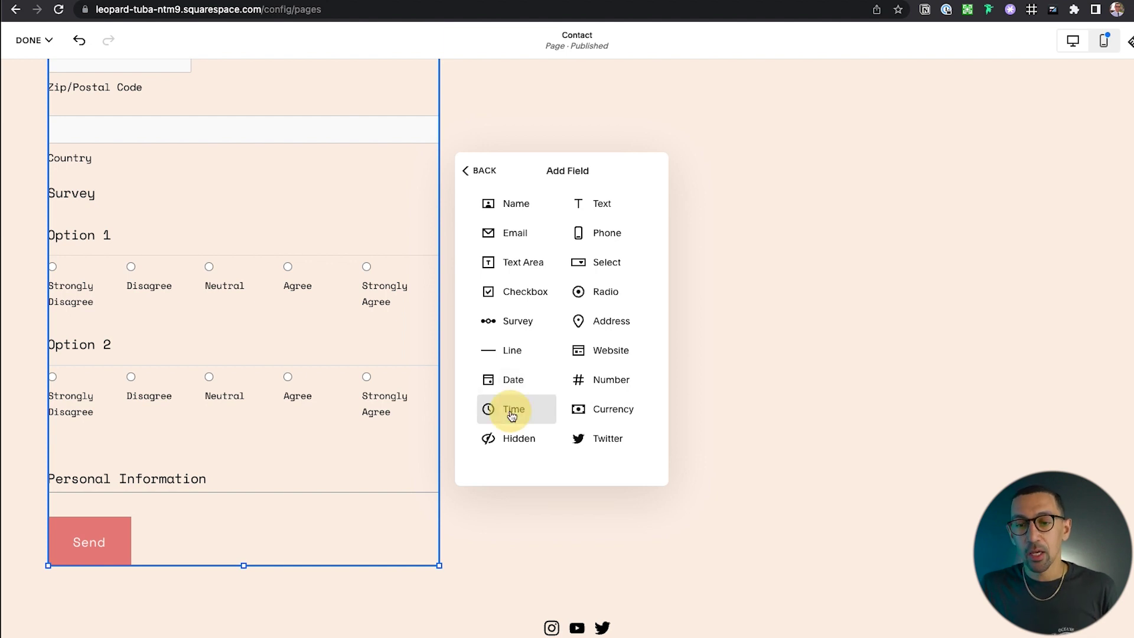
scroll(225, 512, "down", 3)
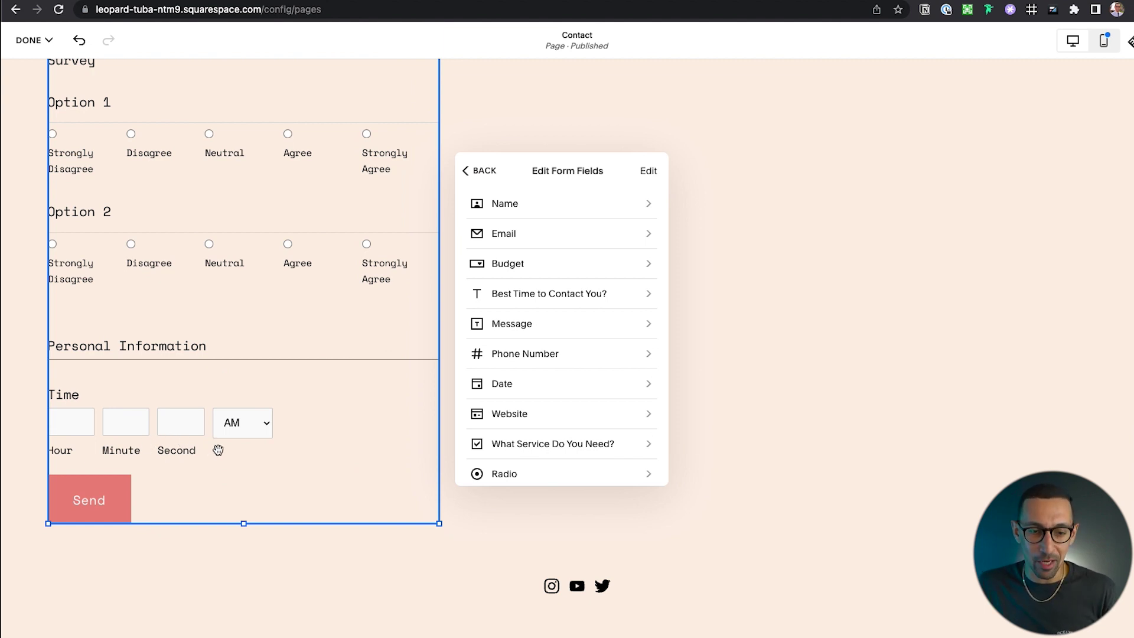
scroll(506, 427, "down", 5)
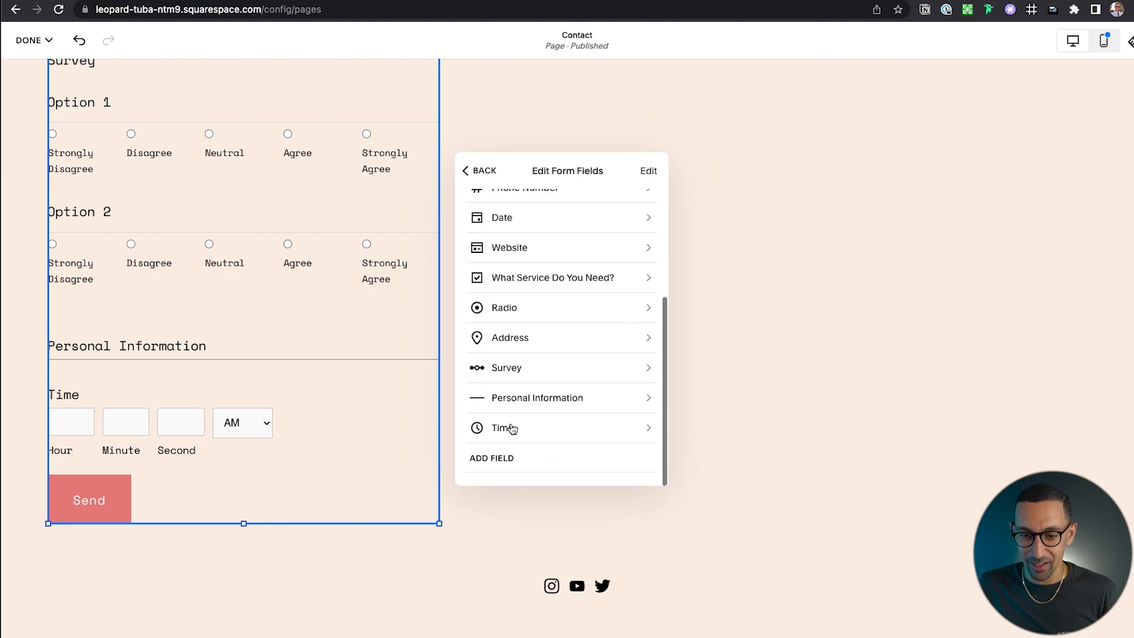
left_click(510, 425)
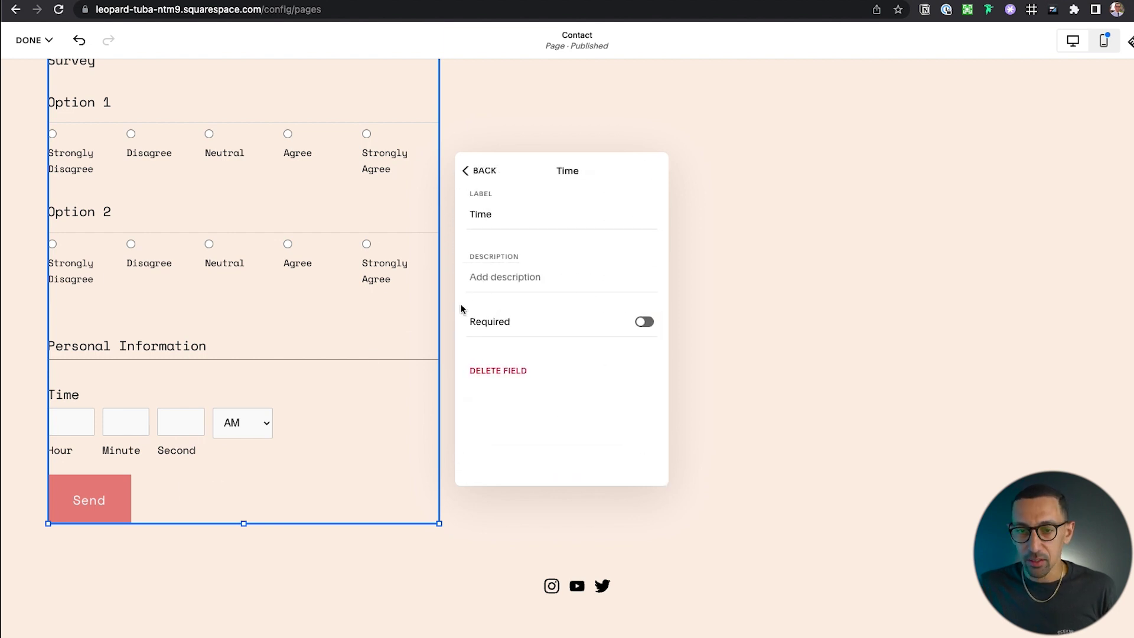
left_click(476, 168)
Add a Currency field below the Time field
scroll(559, 378, "down", 5)
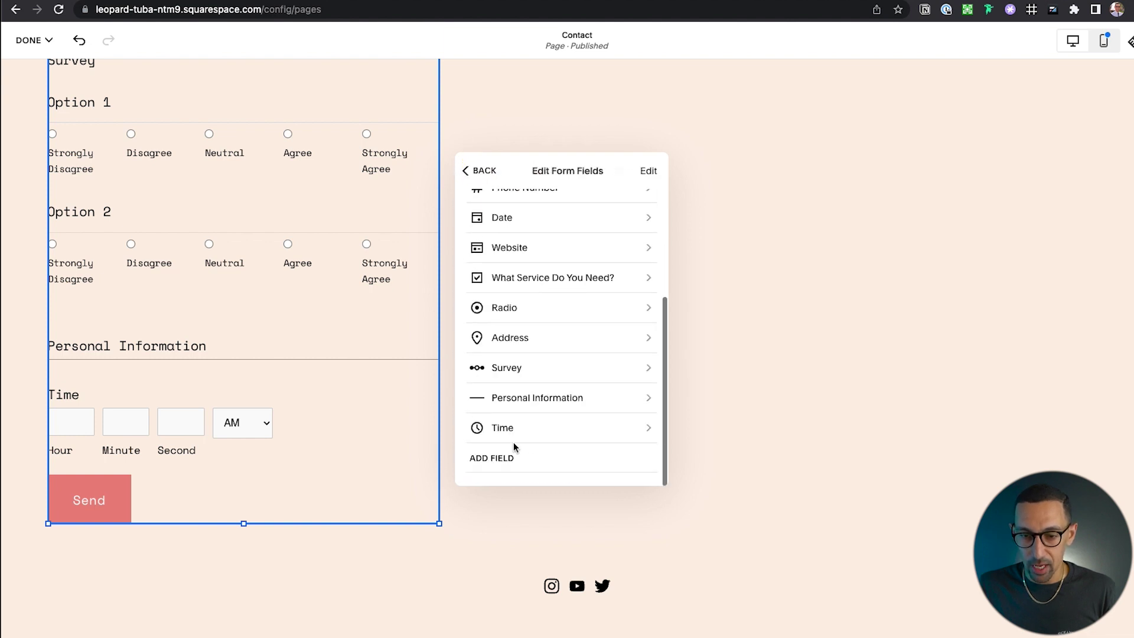
left_click(507, 460)
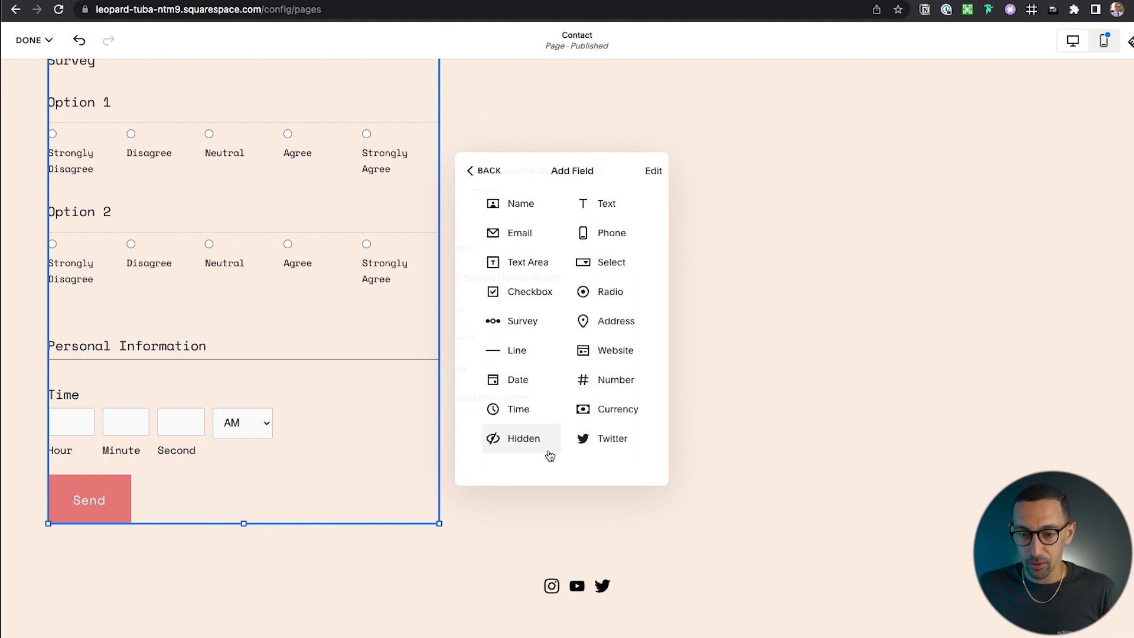
left_click(606, 415)
scroll(354, 431, "down", 2)
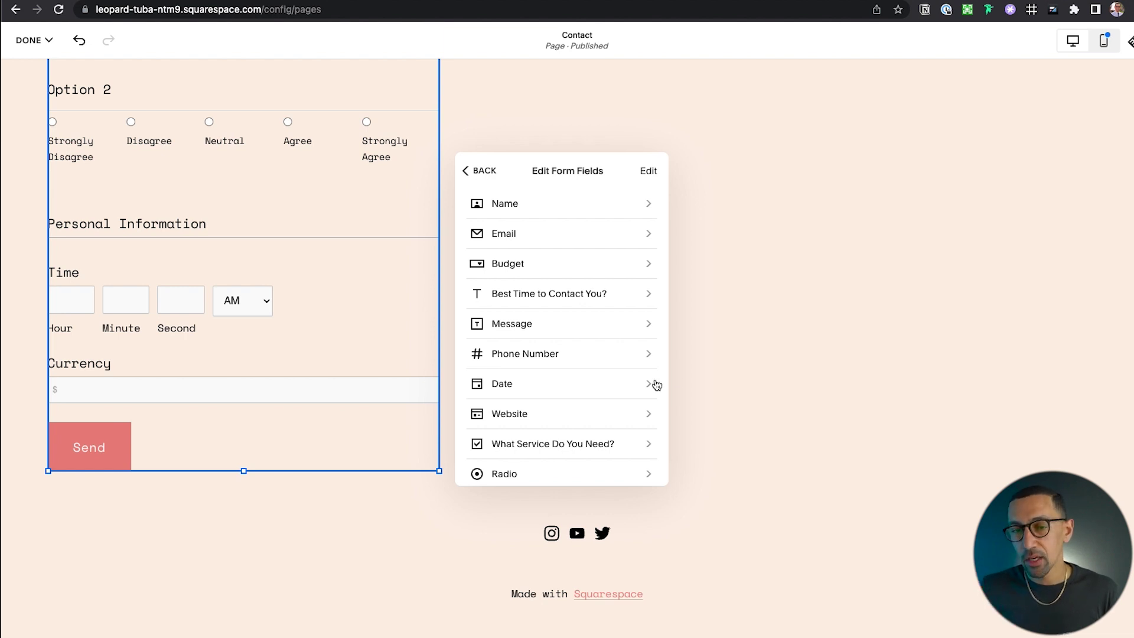
Rename the Message field to Comments and make it optional
scroll(572, 275, "down", 5)
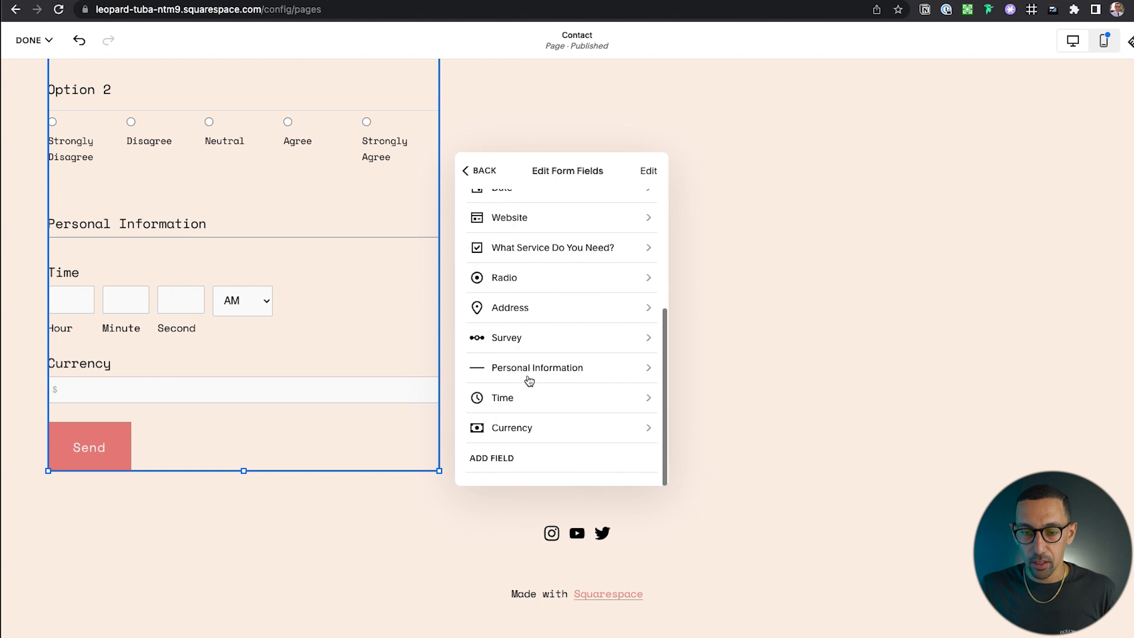
left_click(501, 461)
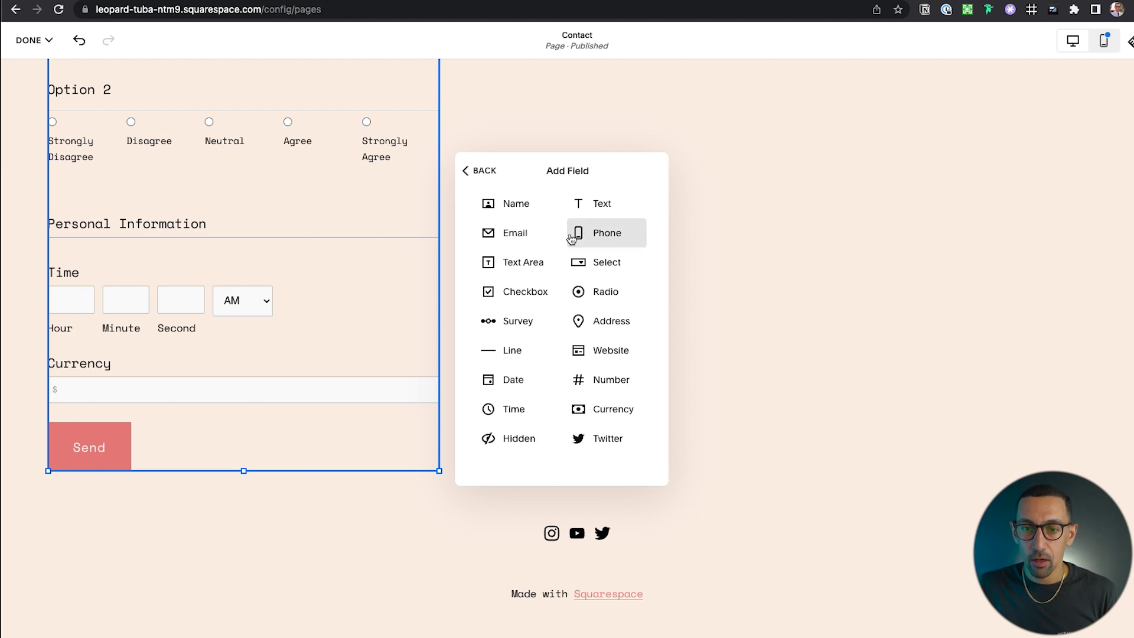
left_click(481, 172)
scroll(561, 378, "down", 3)
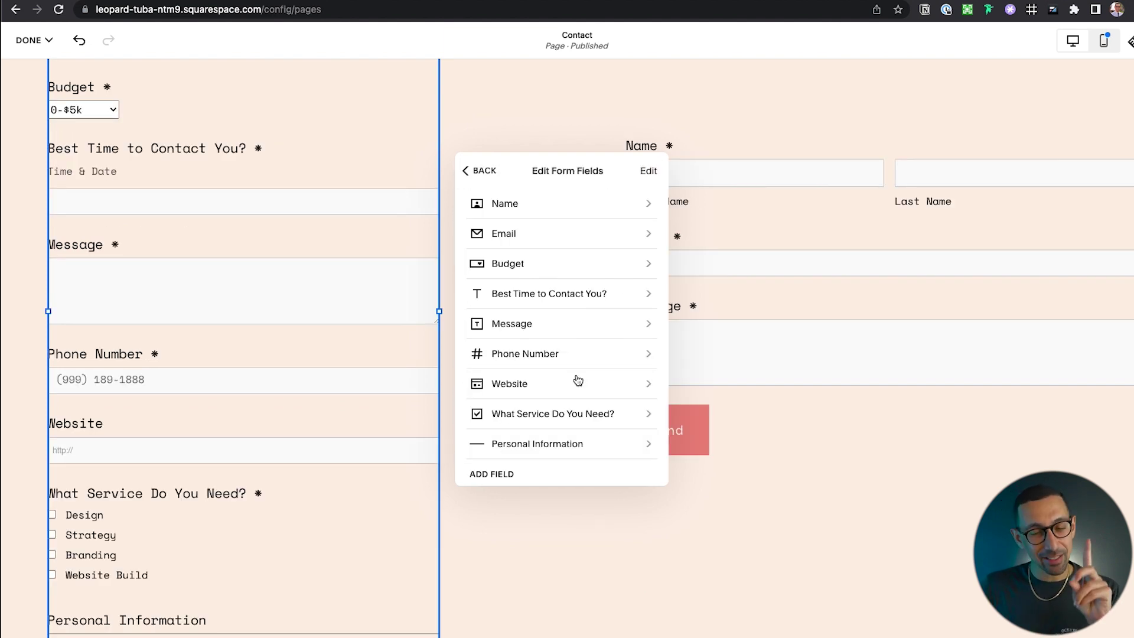
left_click(562, 324)
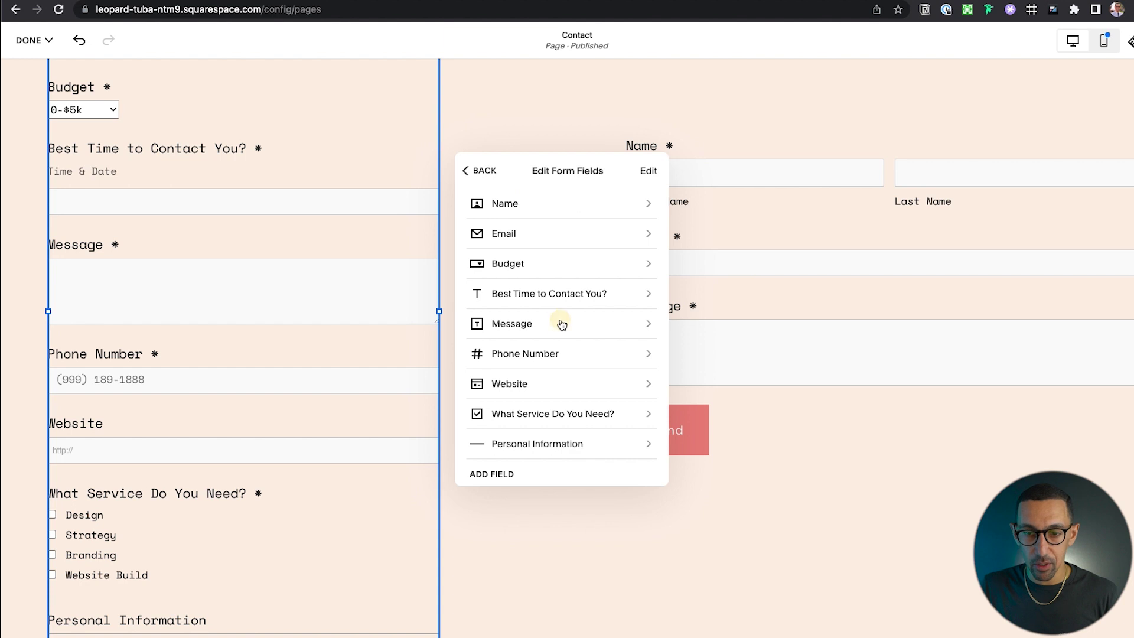
double_click(540, 218)
type("Comments")
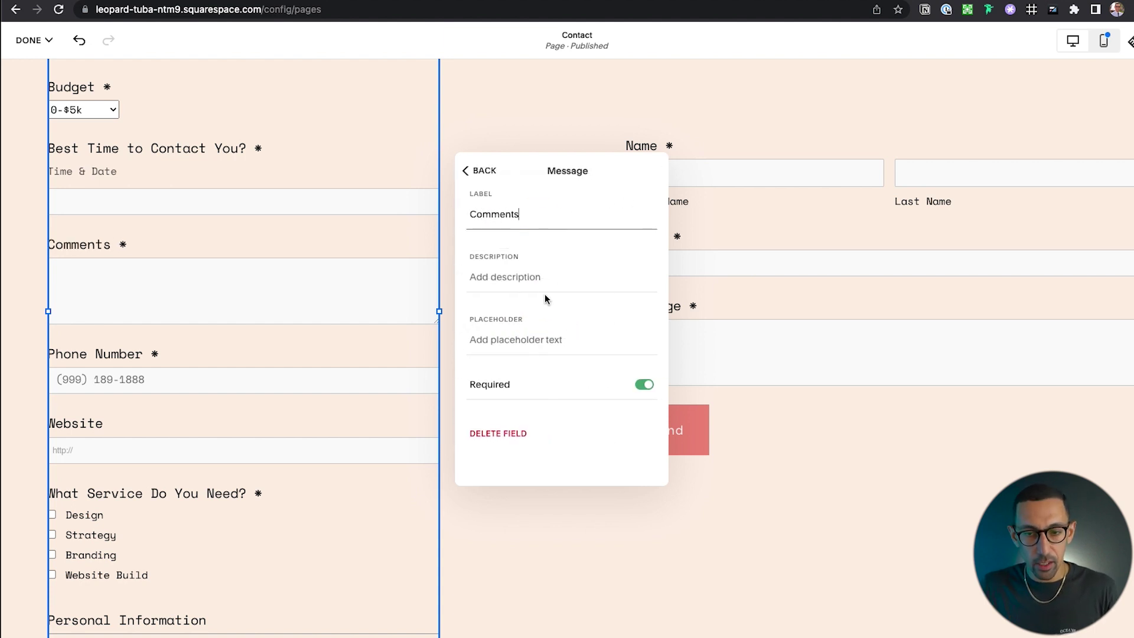
left_click(645, 385)
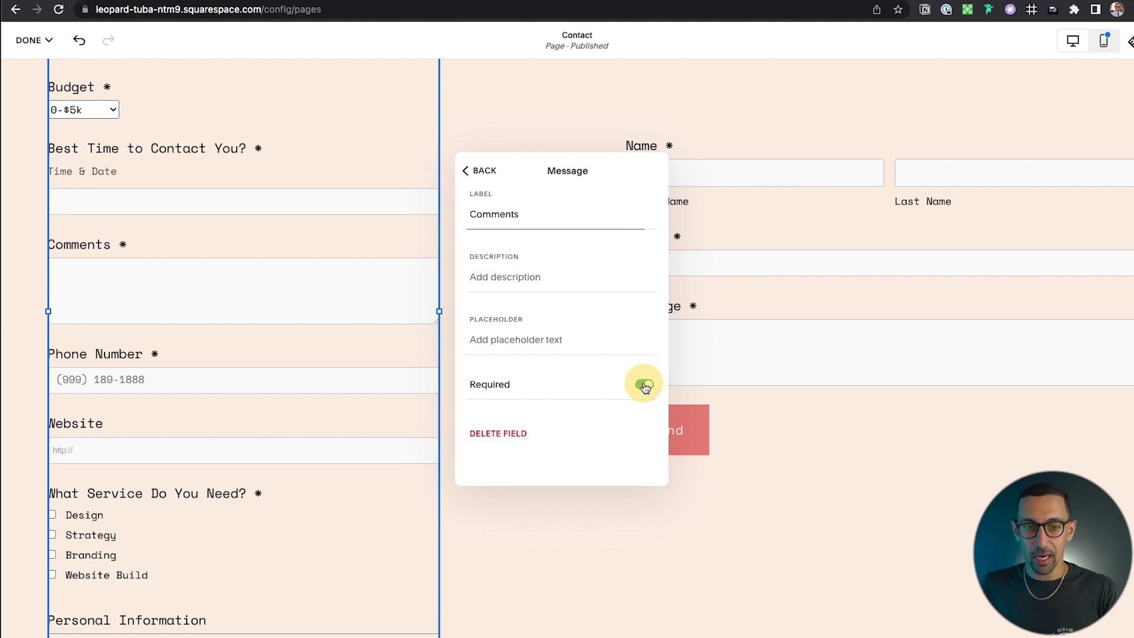
left_click(484, 173)
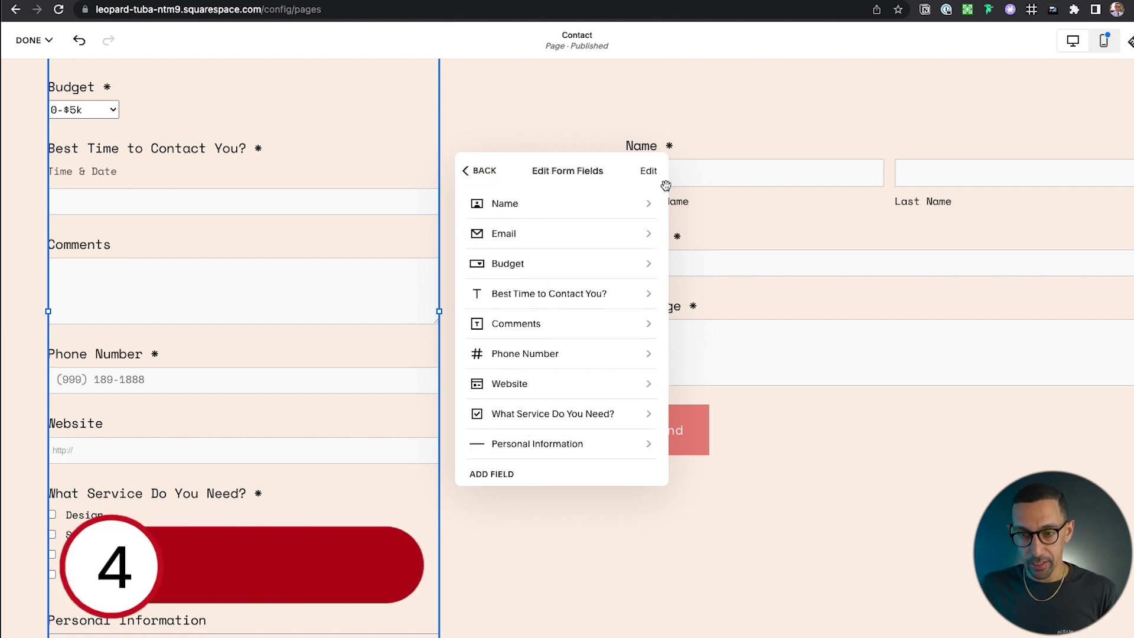
Reorder fields so Phone Number, Website and the service question follow Email
left_click(652, 172)
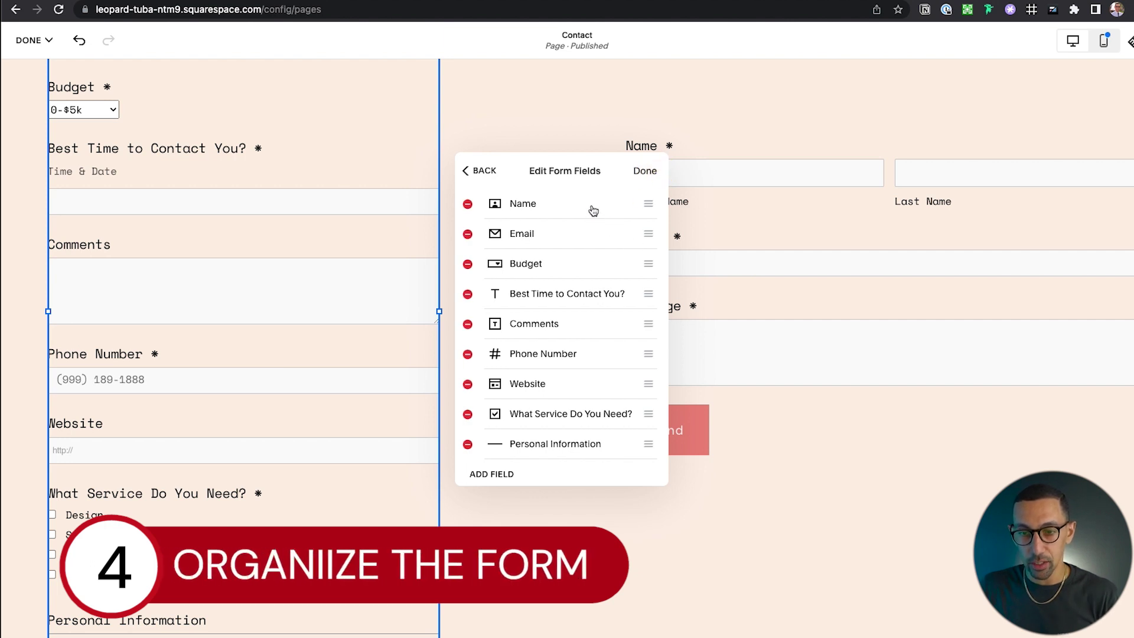
left_click(648, 353)
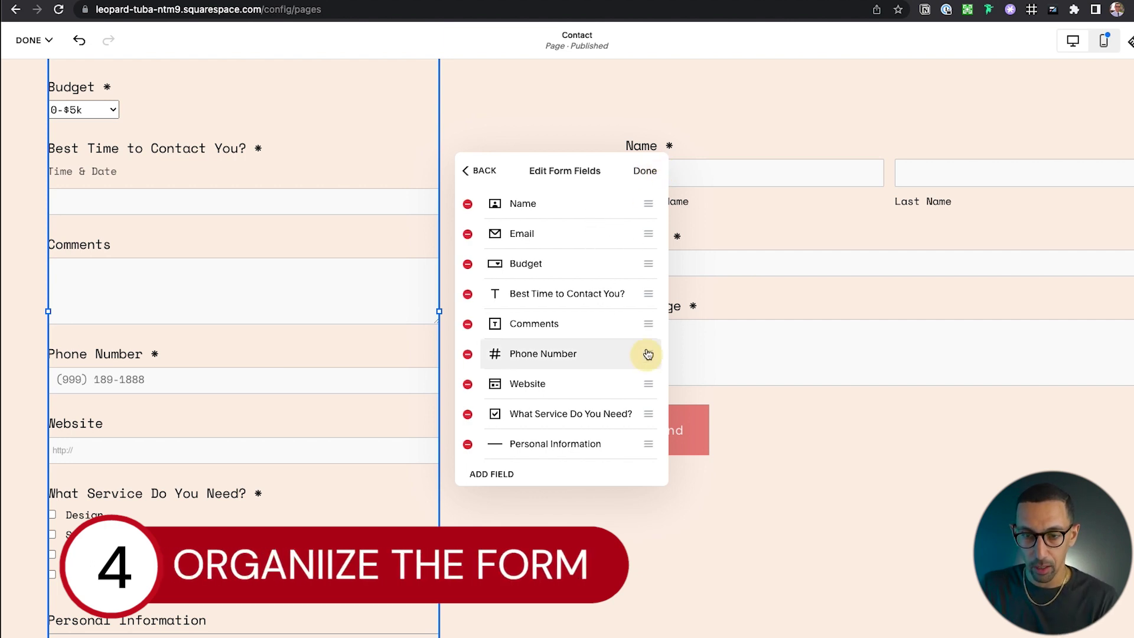
left_click_drag(648, 354, 647, 264)
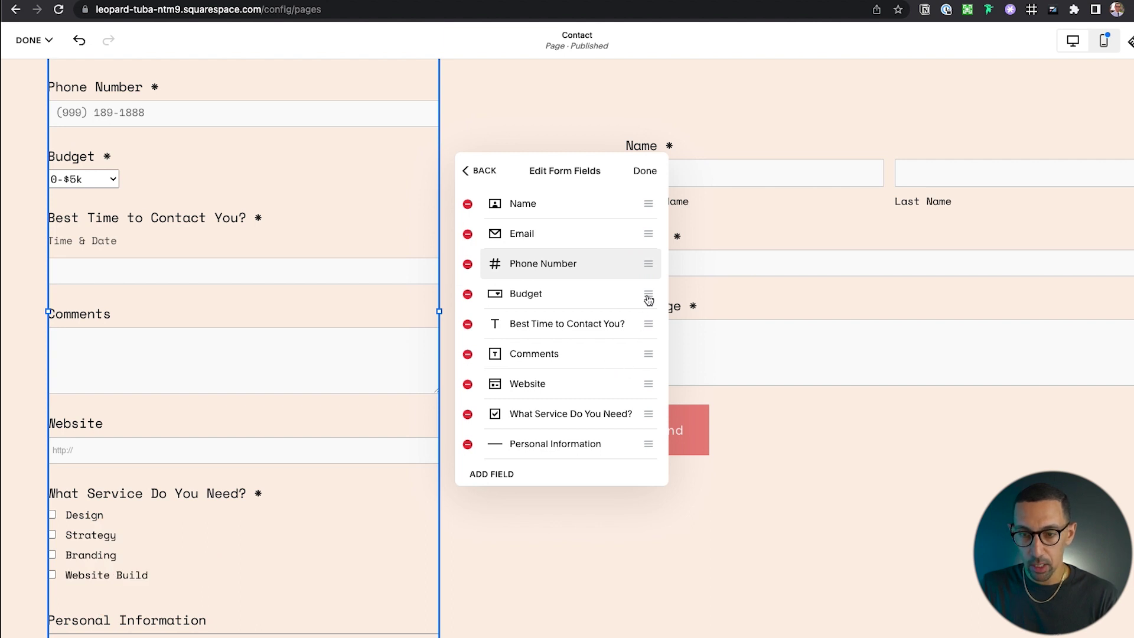
left_click_drag(648, 385, 648, 294)
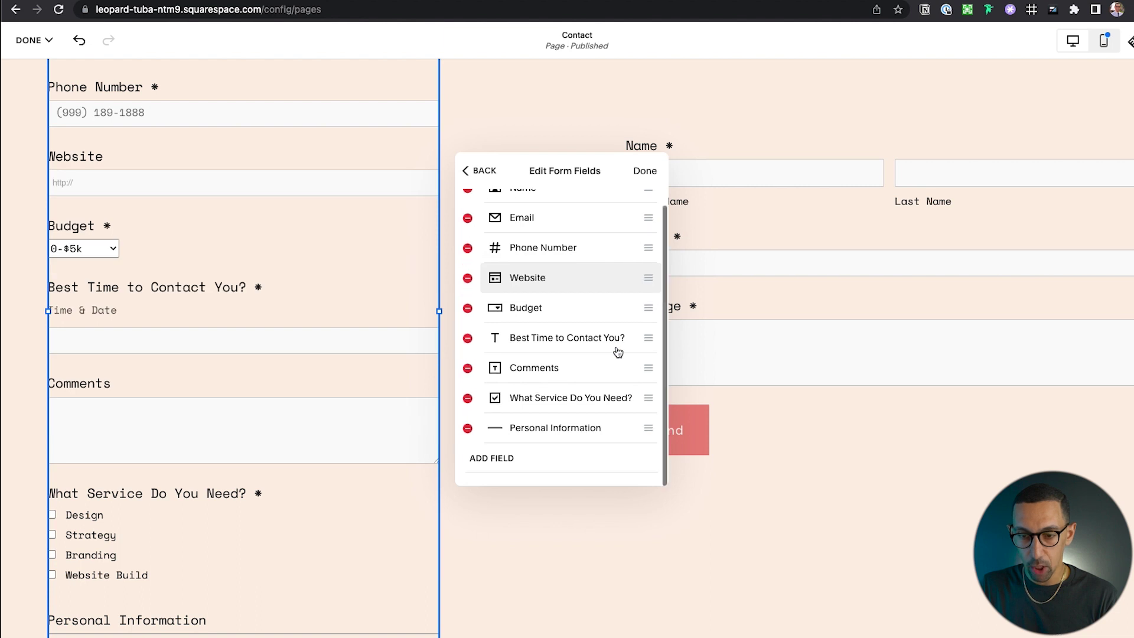
left_click_drag(648, 397, 650, 309)
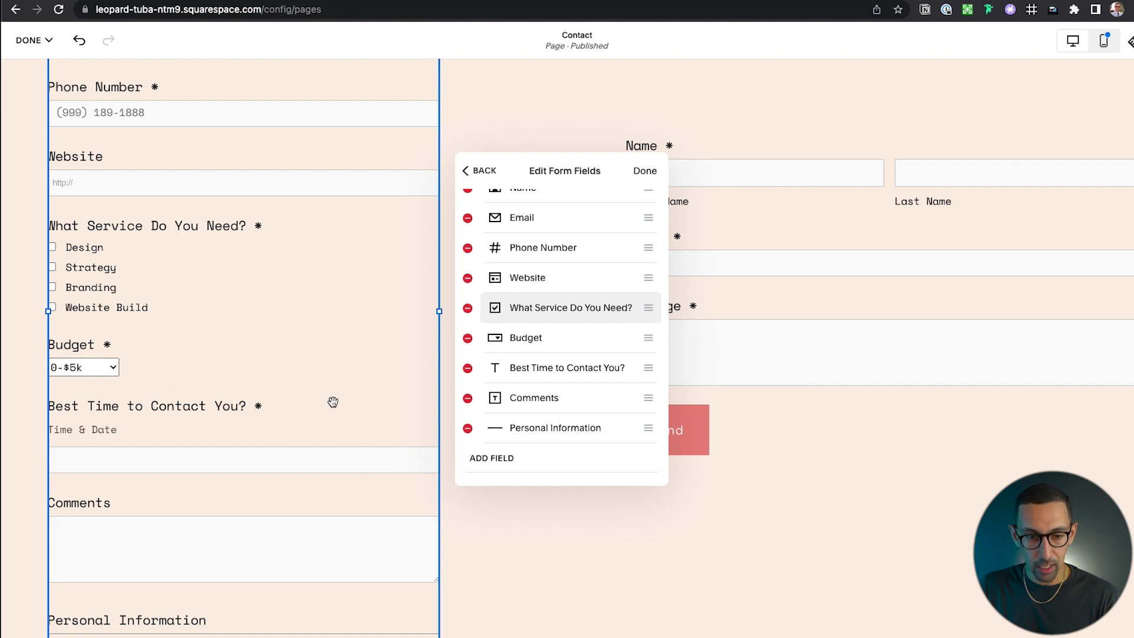
scroll(332, 400, "down", 2)
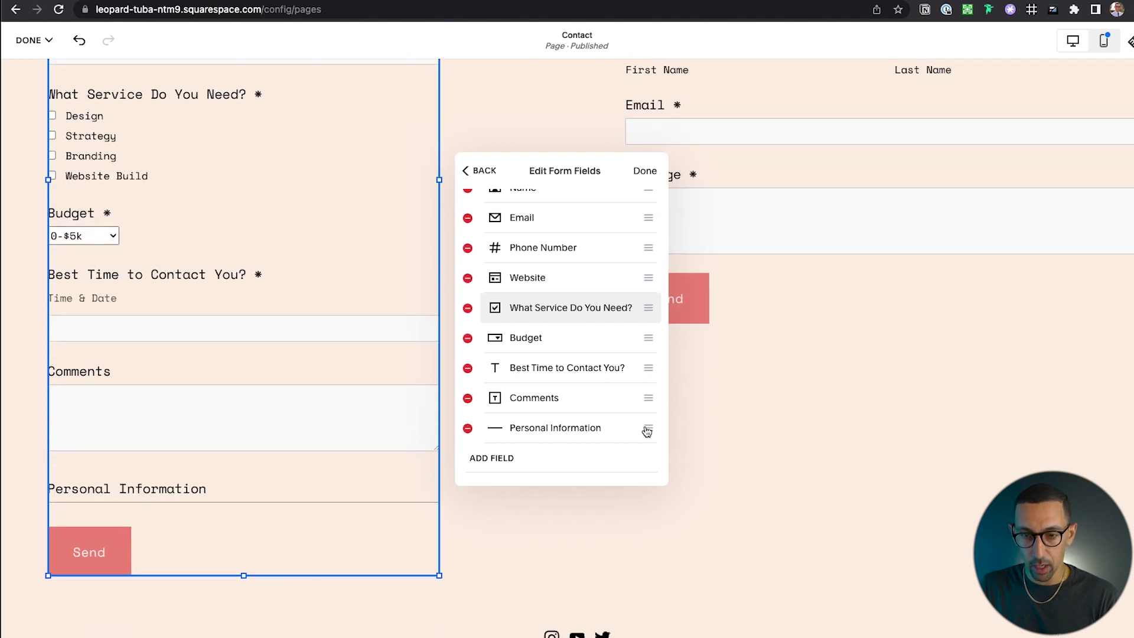
Remove the Personal Information header and finish editing the form fields
left_click_drag(646, 430, 640, 221)
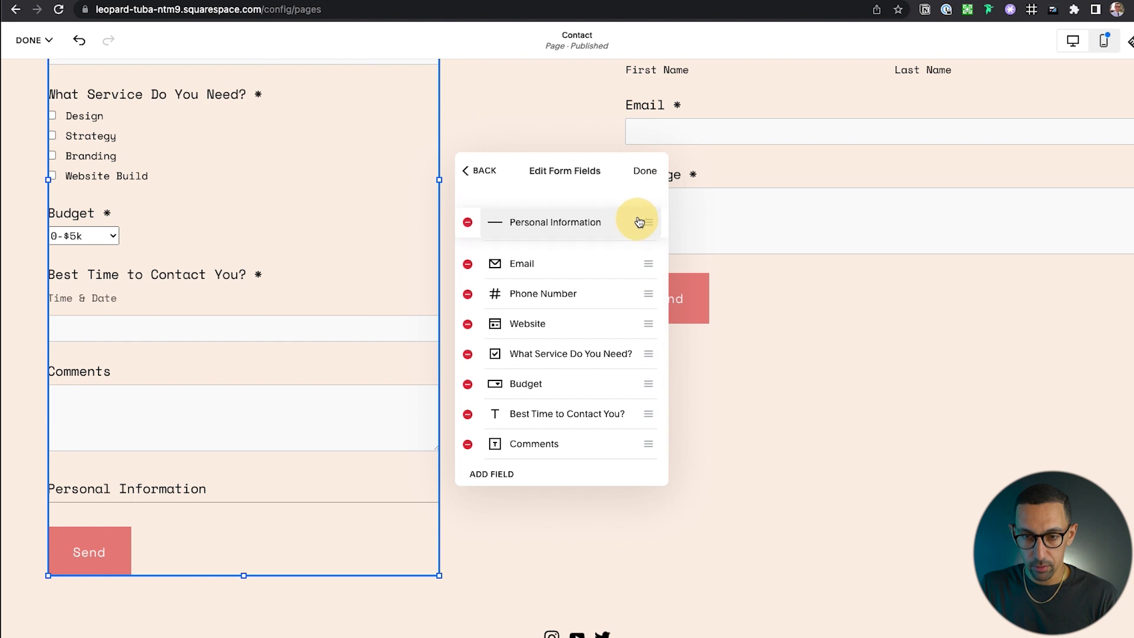
scroll(249, 291, "up", 6)
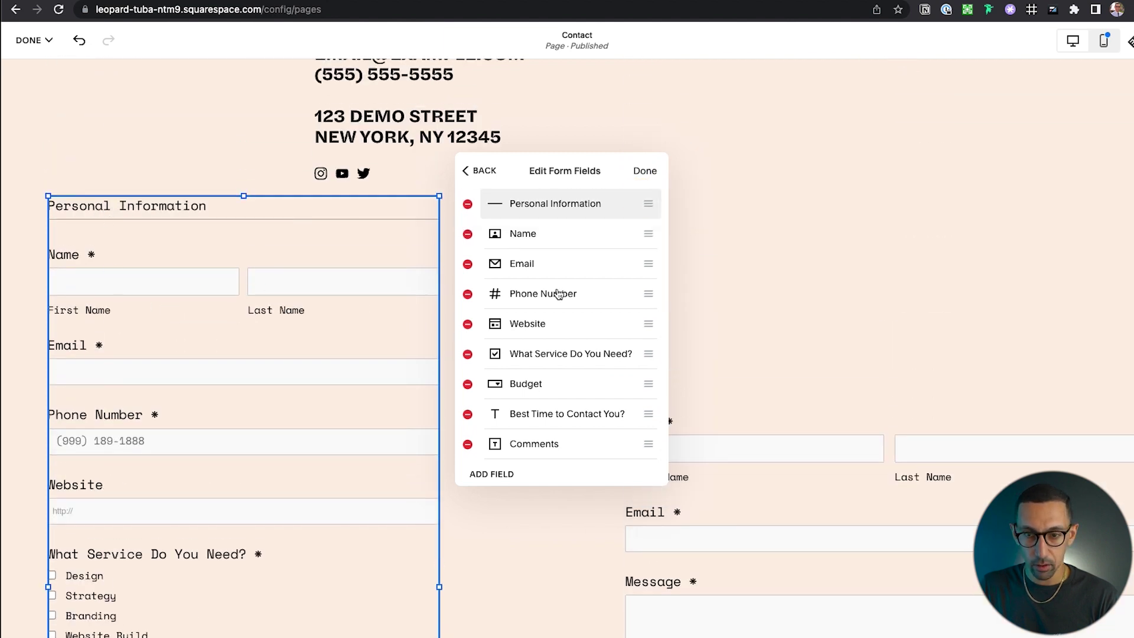
scroll(196, 376, "down", 1)
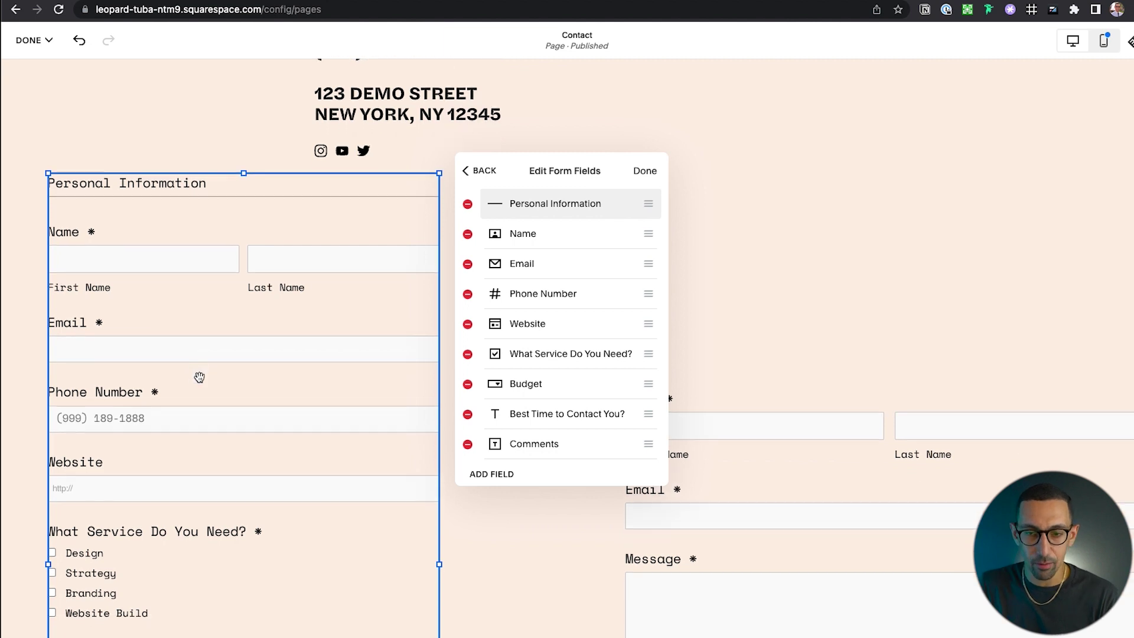
left_click(468, 205)
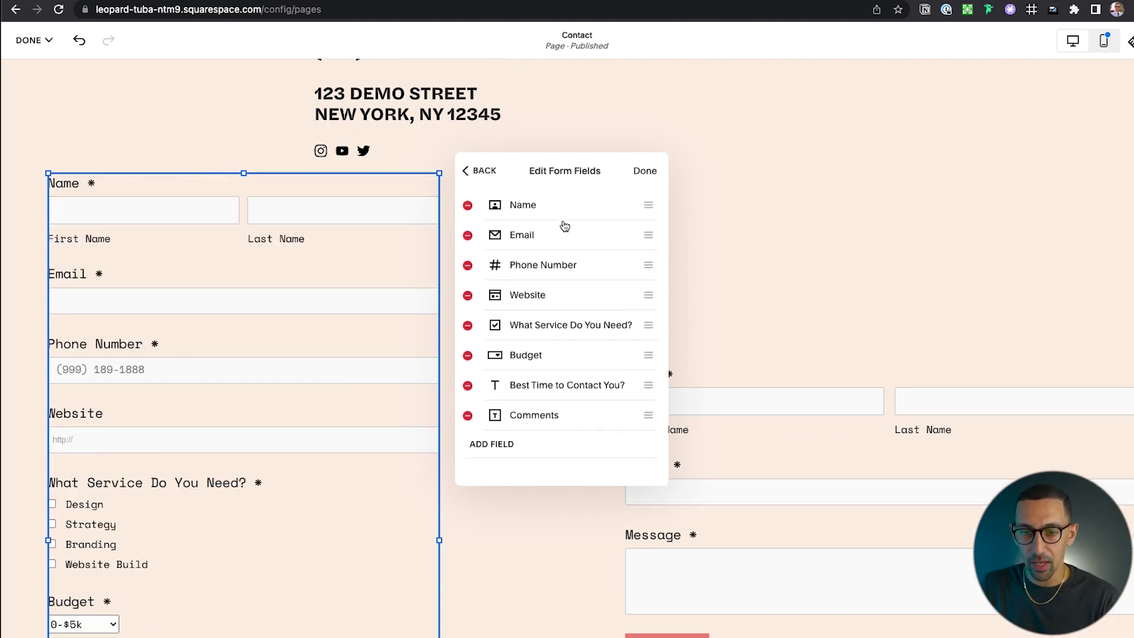
left_click(645, 173)
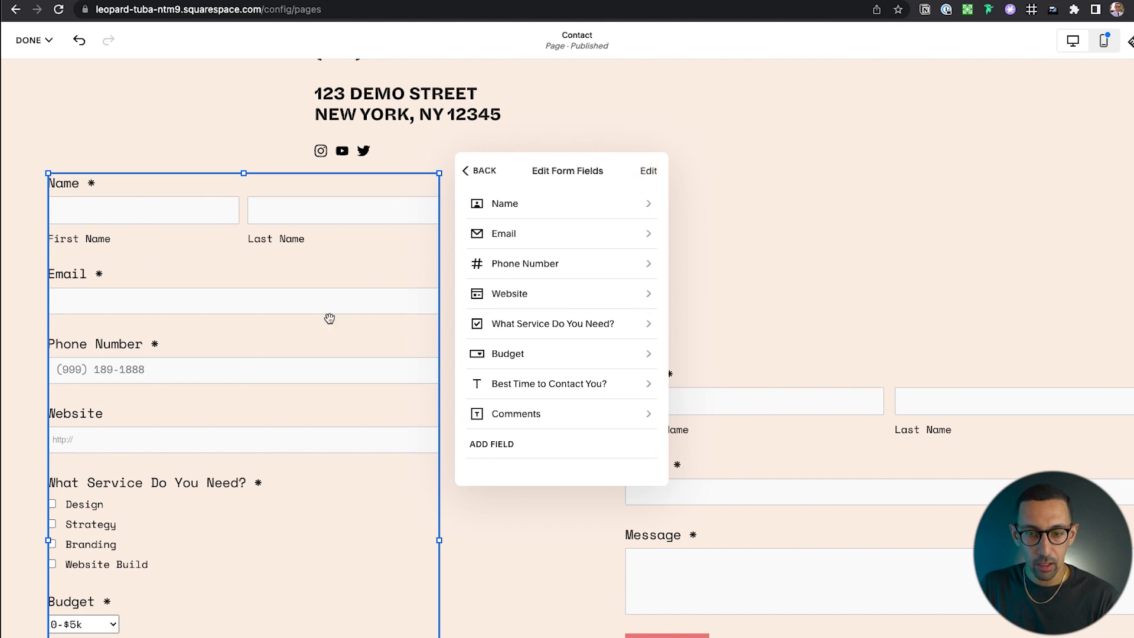
scroll(293, 352, "down", 5)
scroll(293, 352, "down", 3)
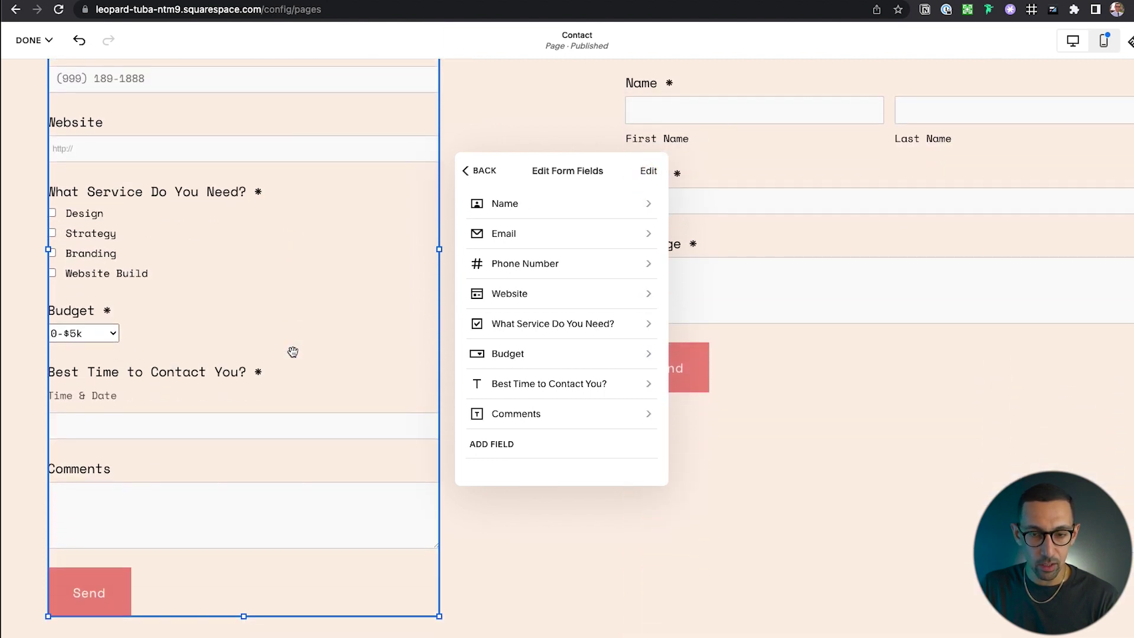
scroll(293, 352, "up", 5)
scroll(276, 252, "up", 2)
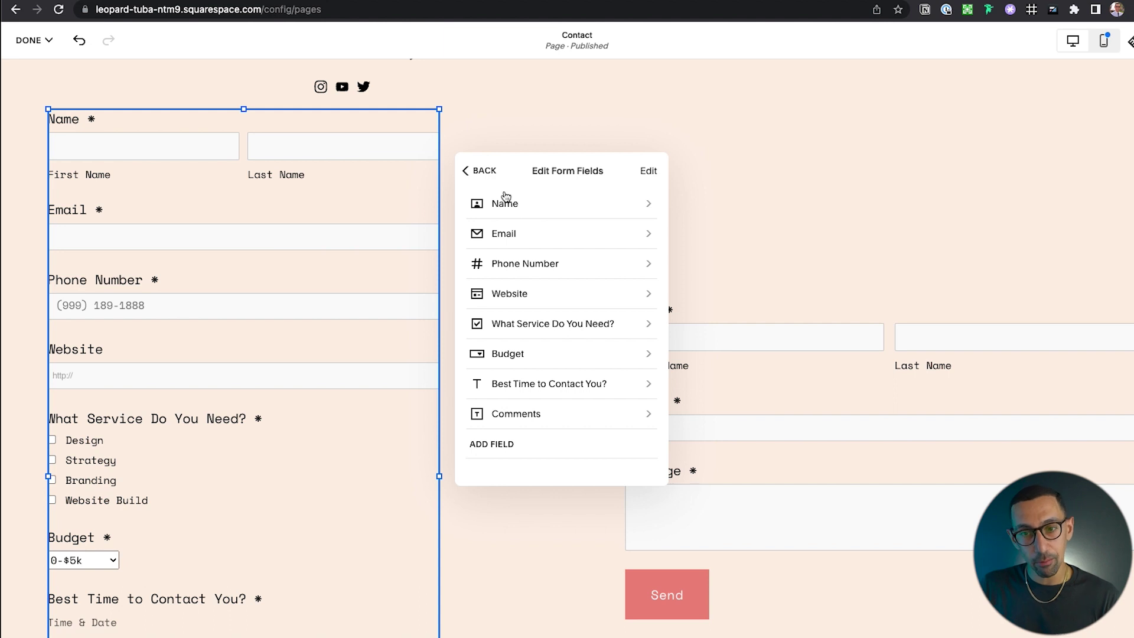
Set the form's post-submit action to redirect to the /thank-you page
left_click(491, 177)
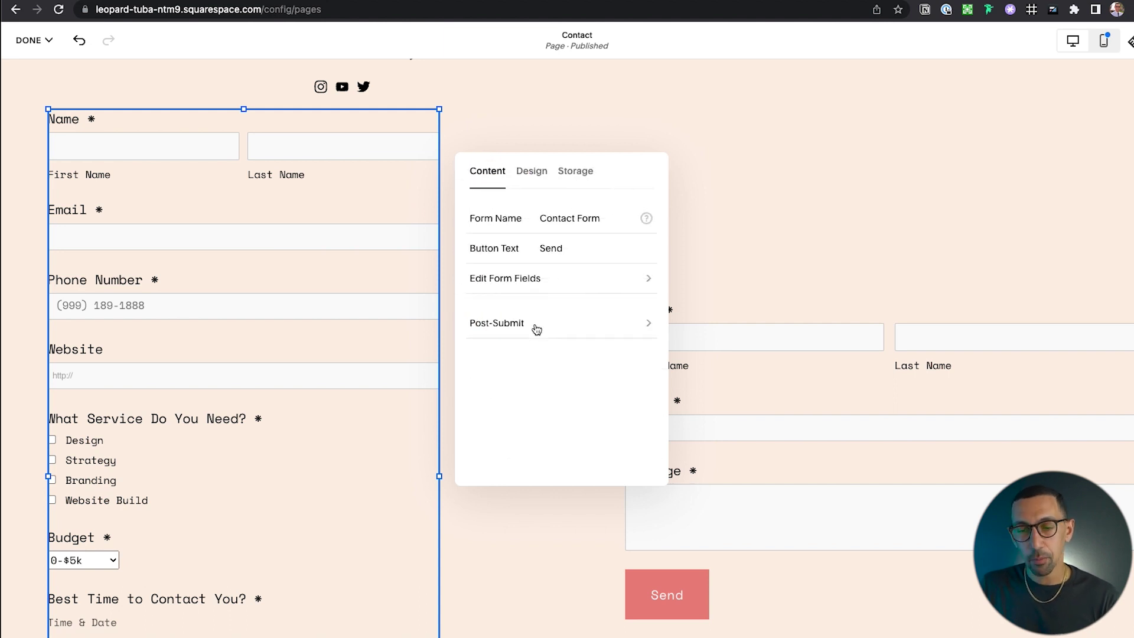
left_click(534, 324)
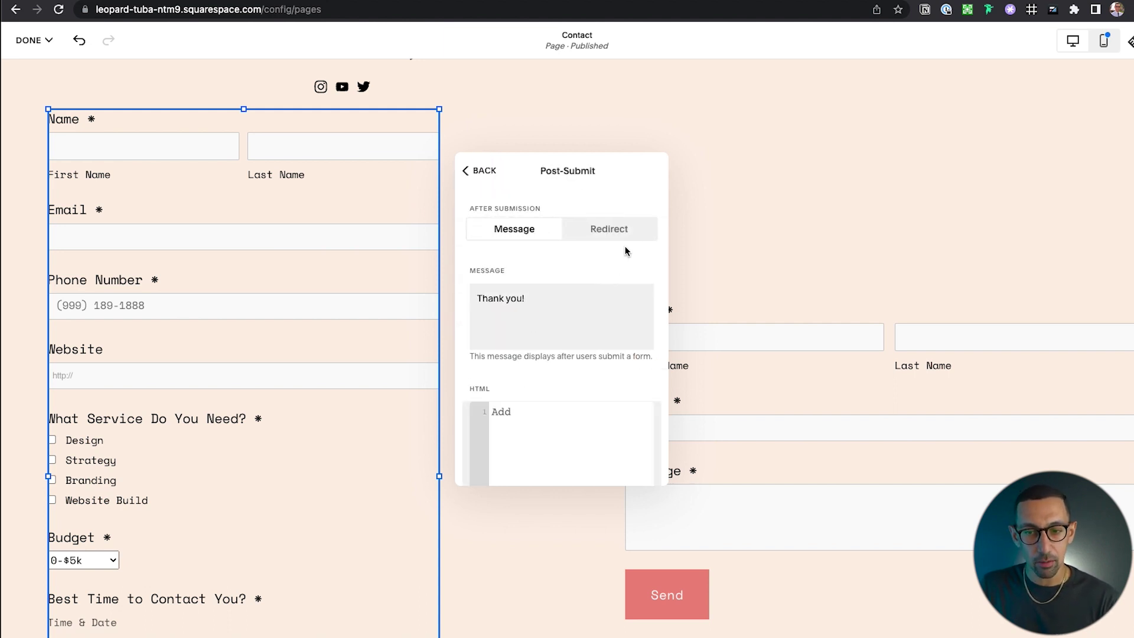
left_click(623, 229)
left_click(567, 279)
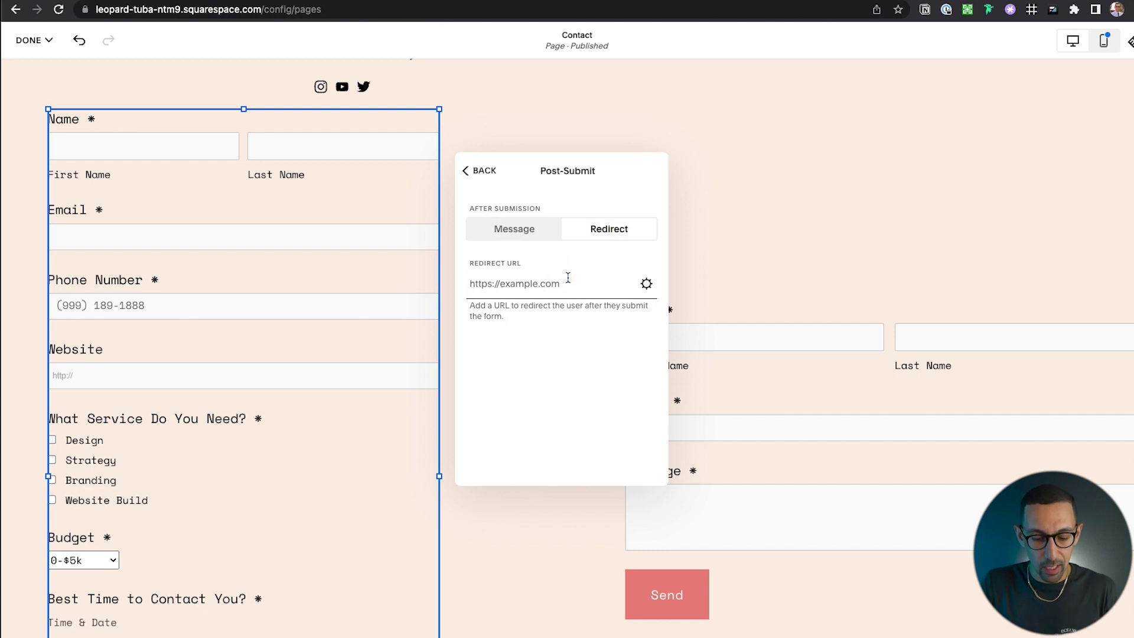
type("/thank-you")
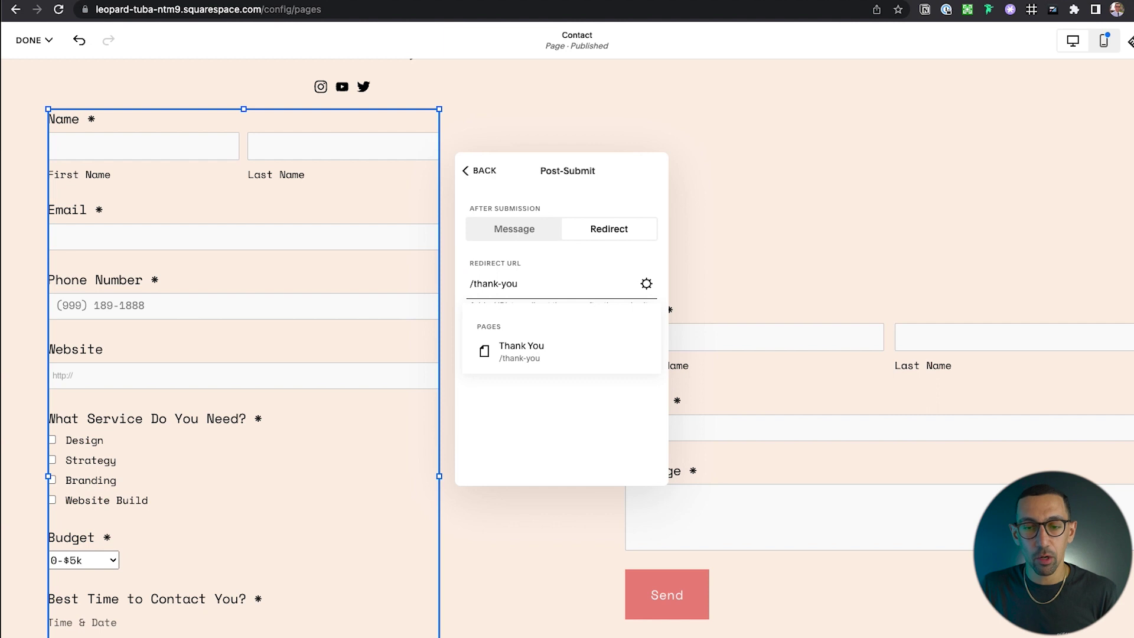
left_click(568, 343)
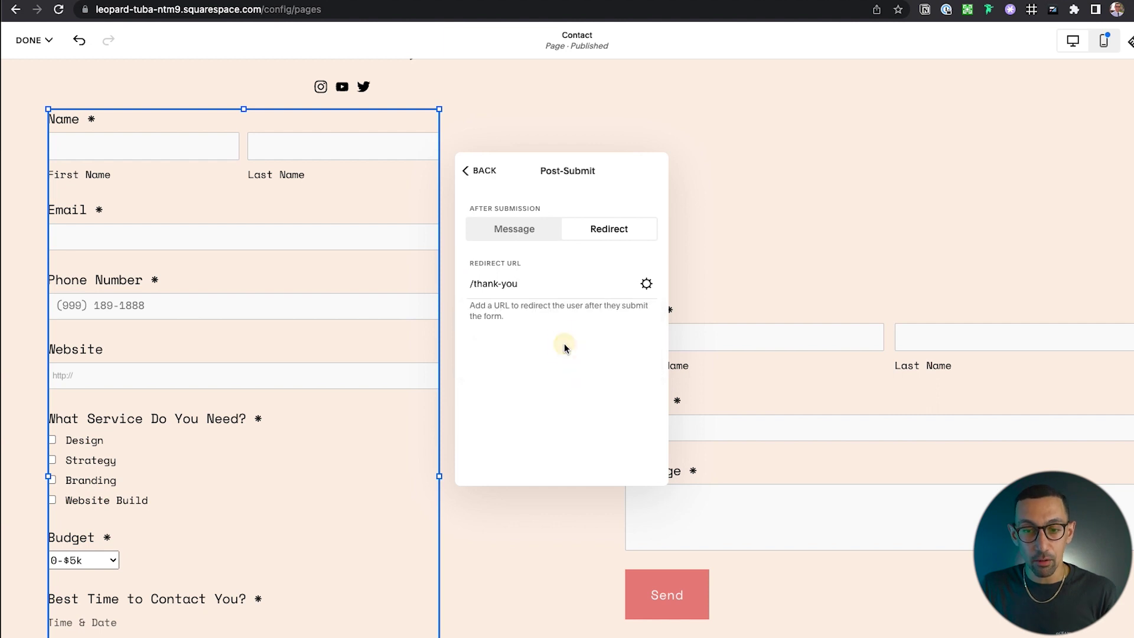
left_click(485, 171)
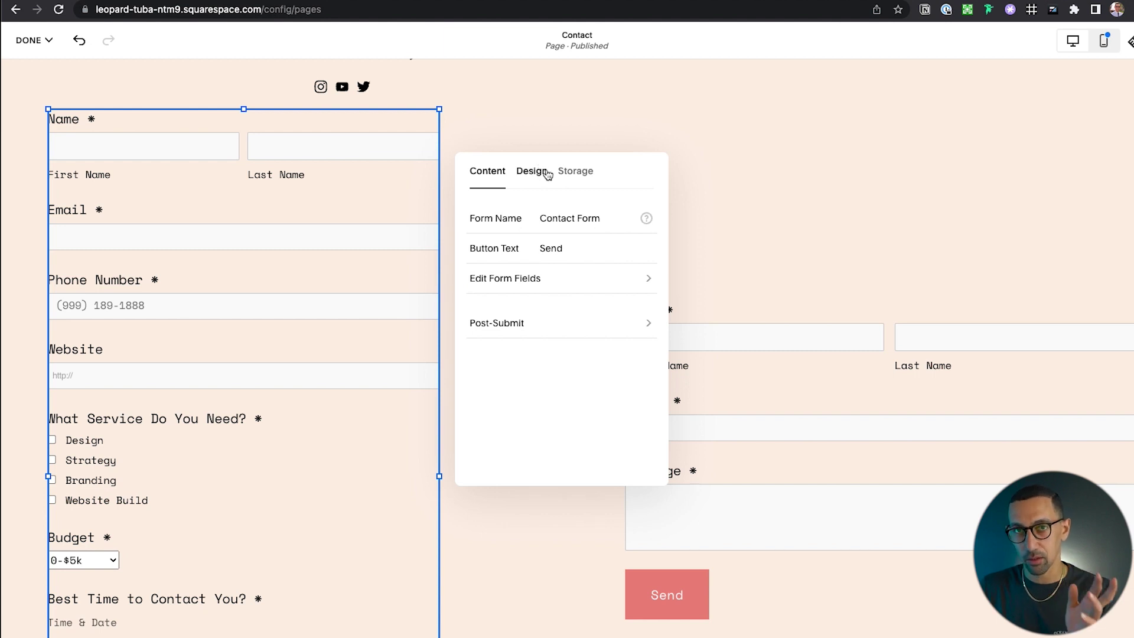
Check the form's Storage options to confirm which e-mail address receives submissions
left_click(571, 174)
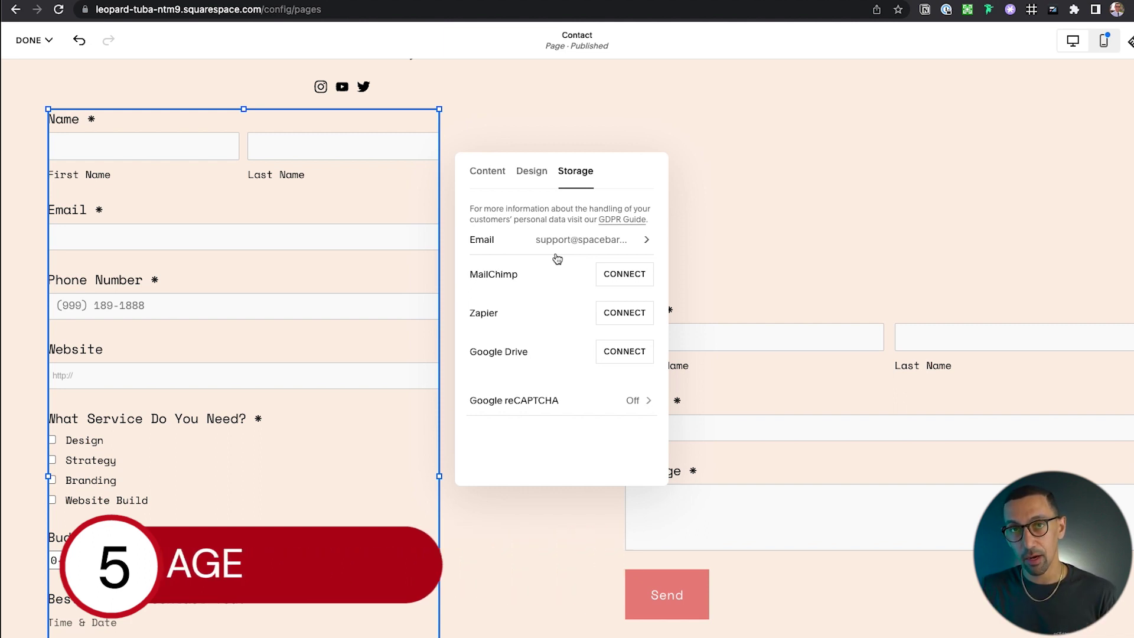
left_click(608, 240)
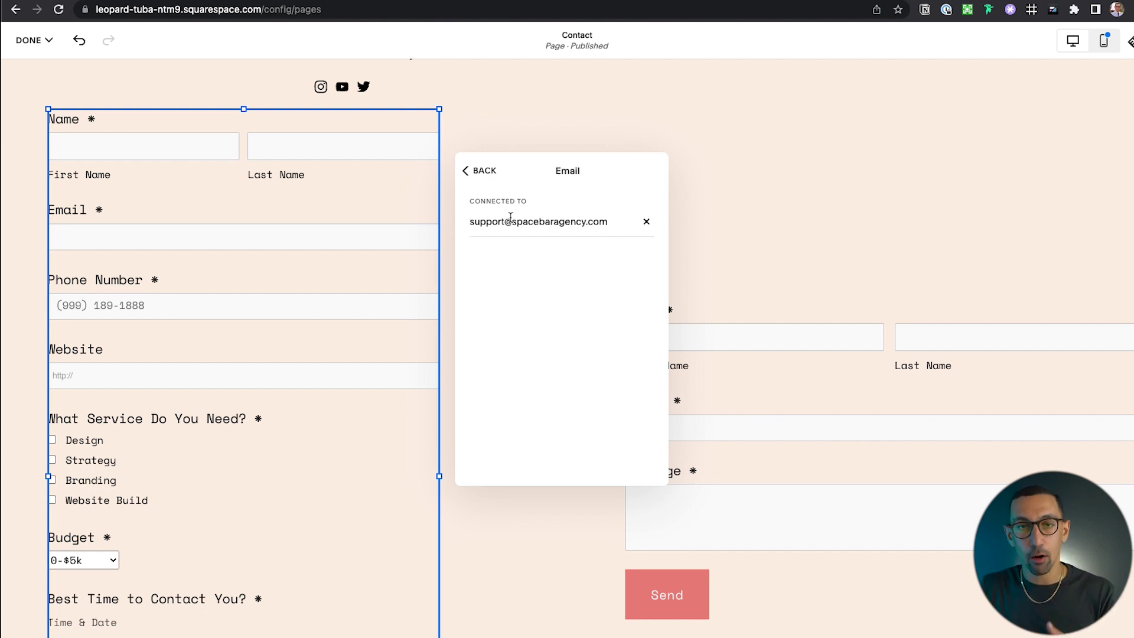
left_click(485, 172)
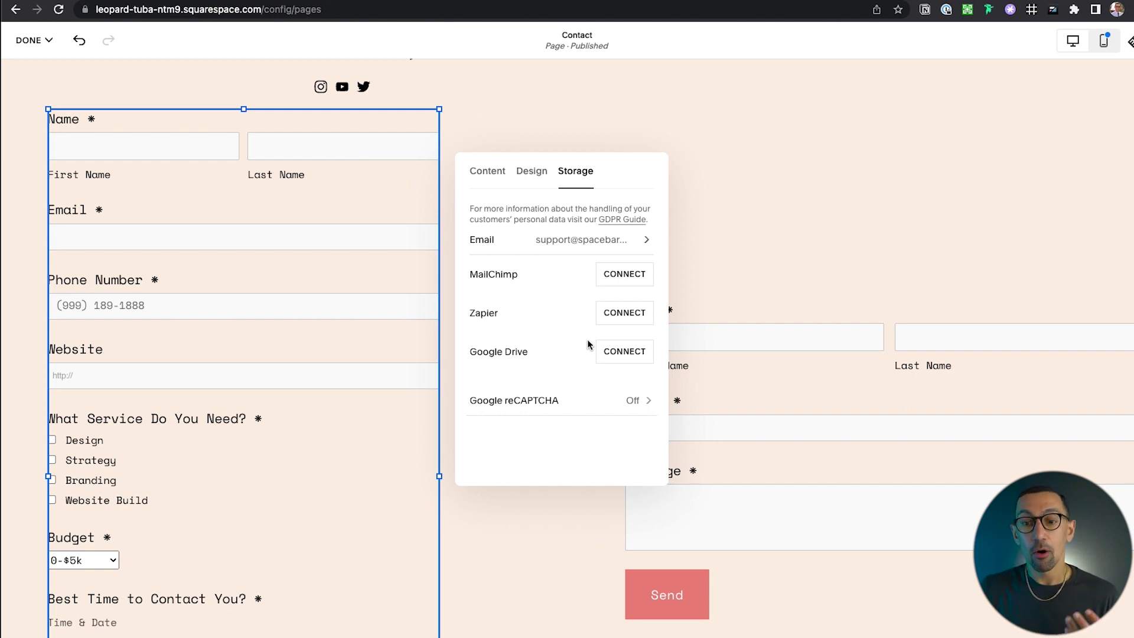
Connect Google Drive storage and save responses to a spreadsheet named 'AnkrPro Contact Form'
left_click(625, 352)
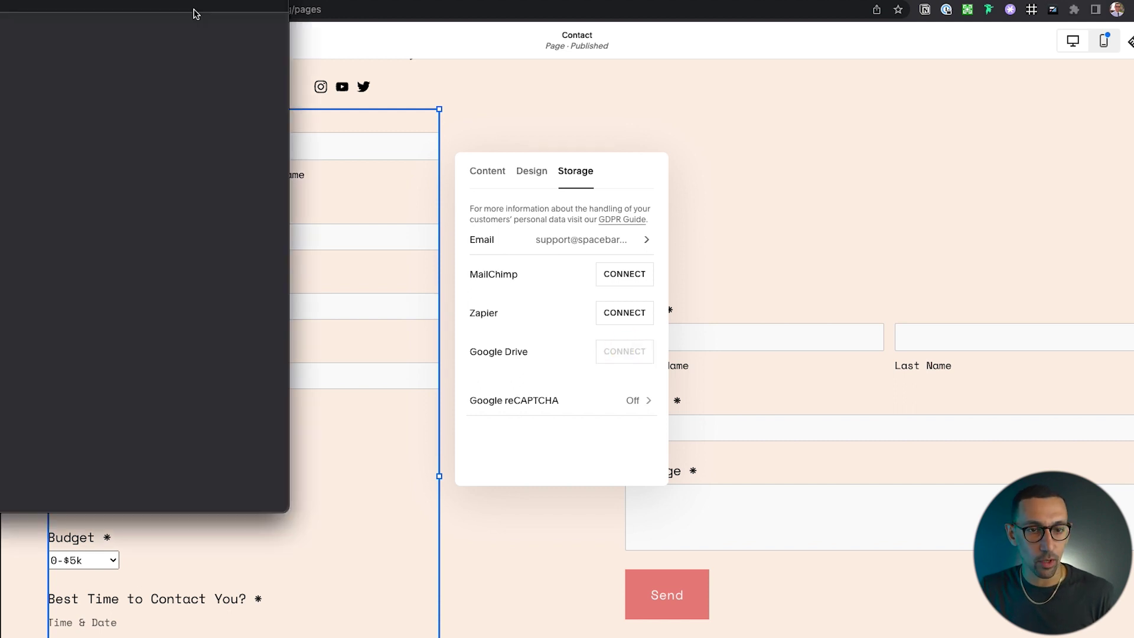
left_click(579, 41)
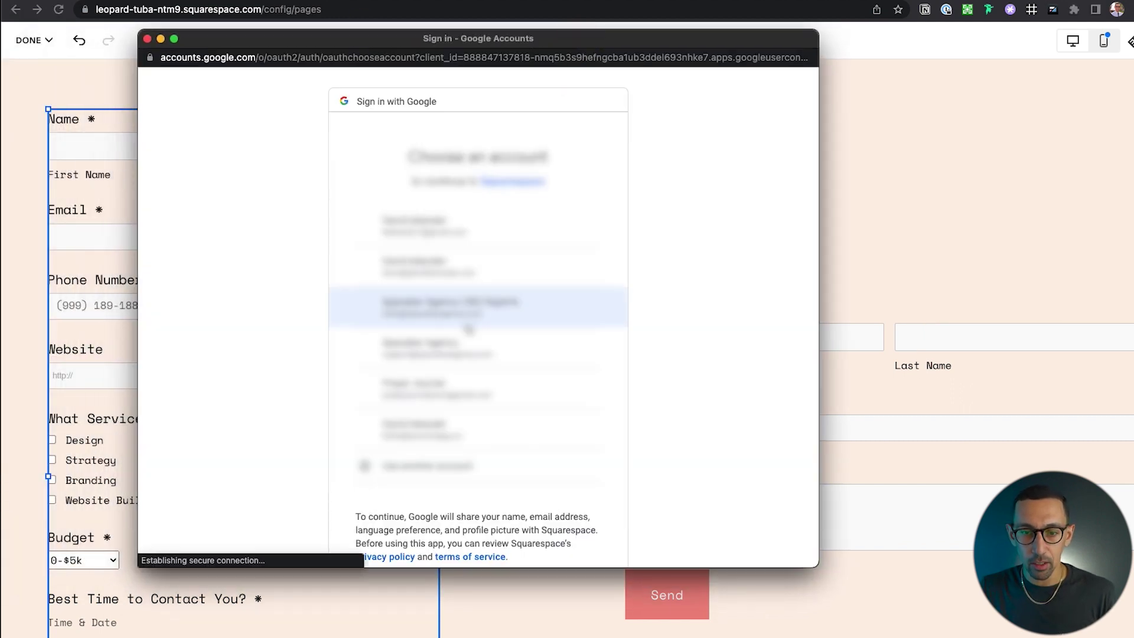
left_click(471, 311)
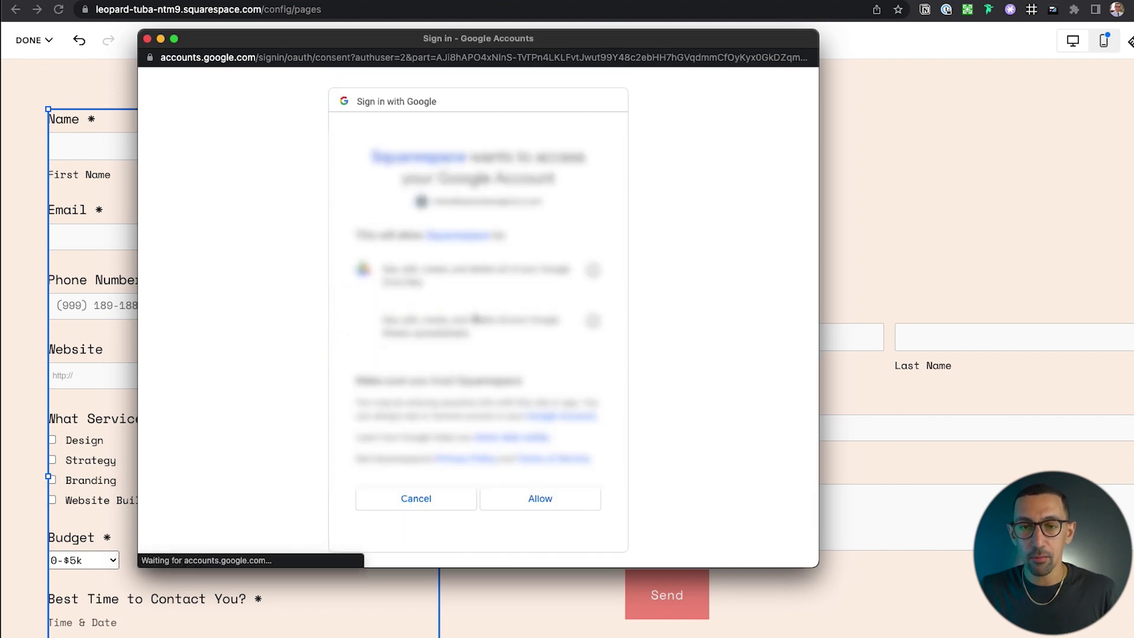
left_click(541, 500)
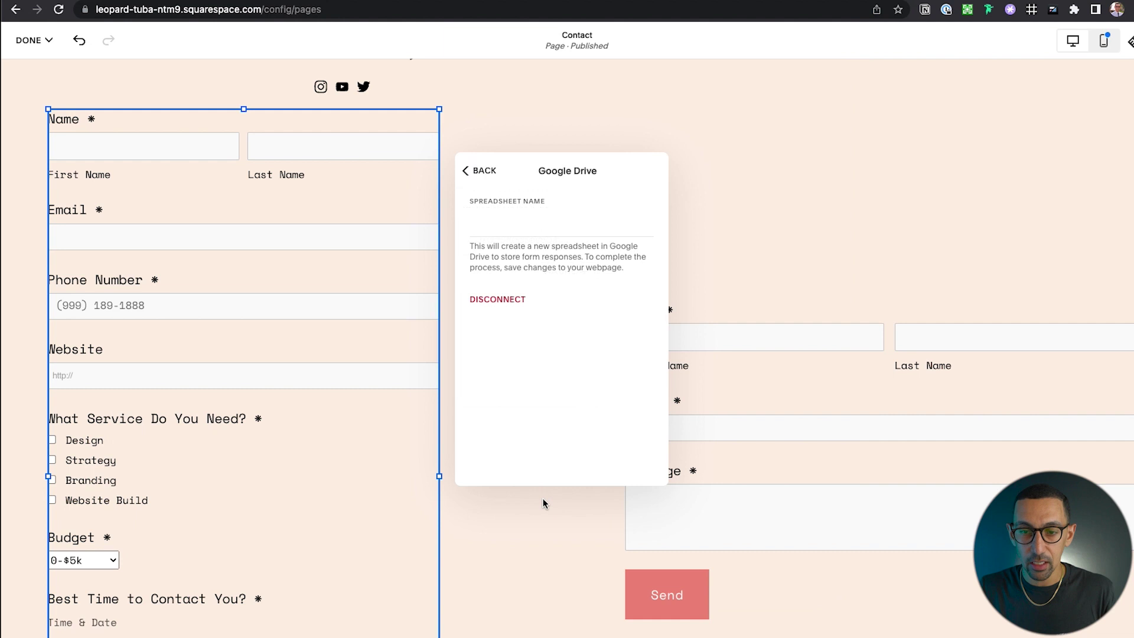
left_click(528, 227)
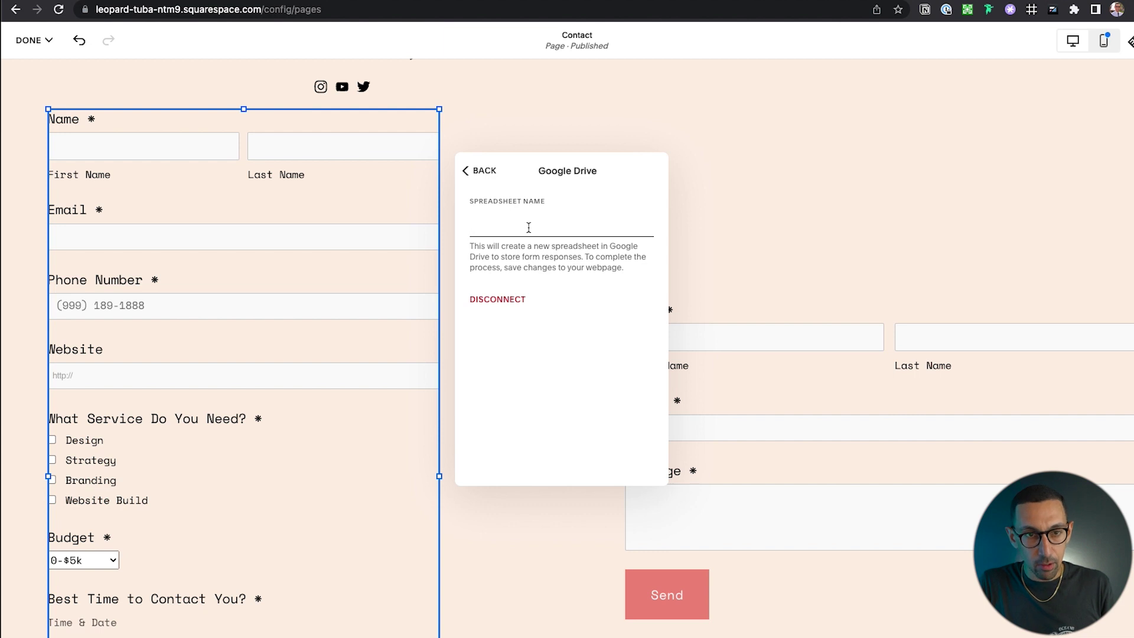
type("Ankr")
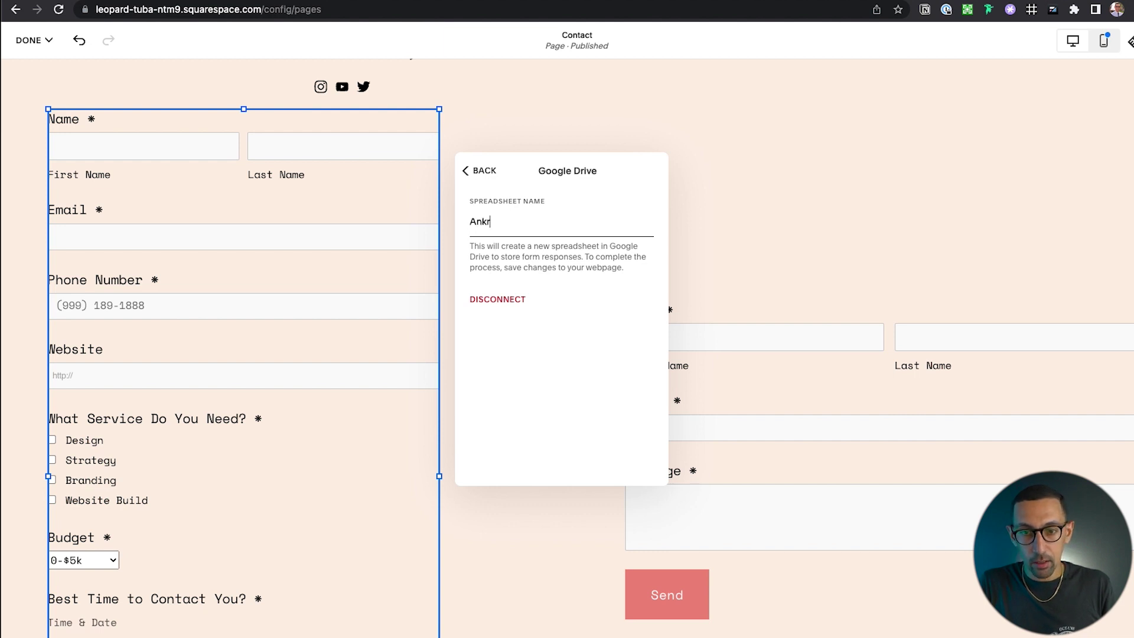
type("Pro Contact Form")
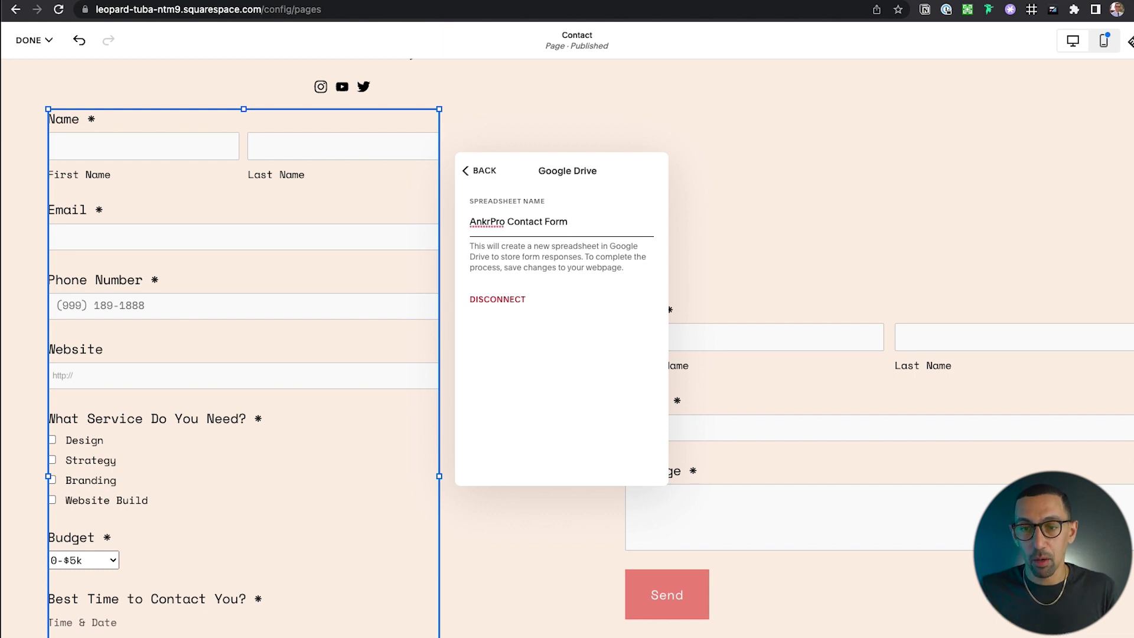
left_click(480, 172)
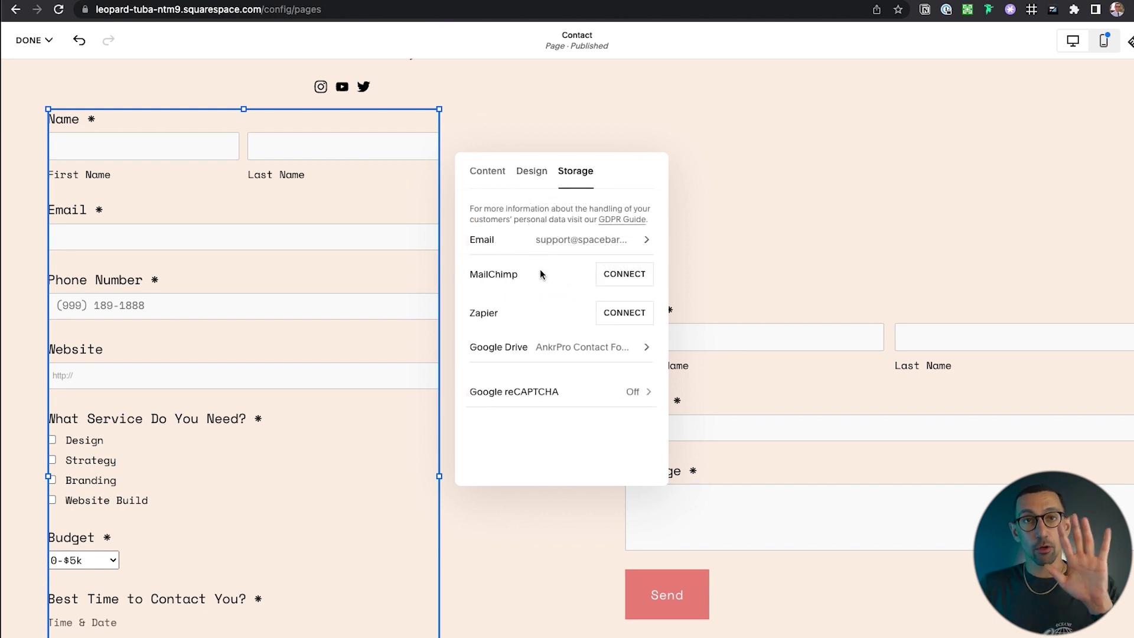
Centre the Send button after comparing alignments, and turn on Lightbox for the form
left_click(535, 177)
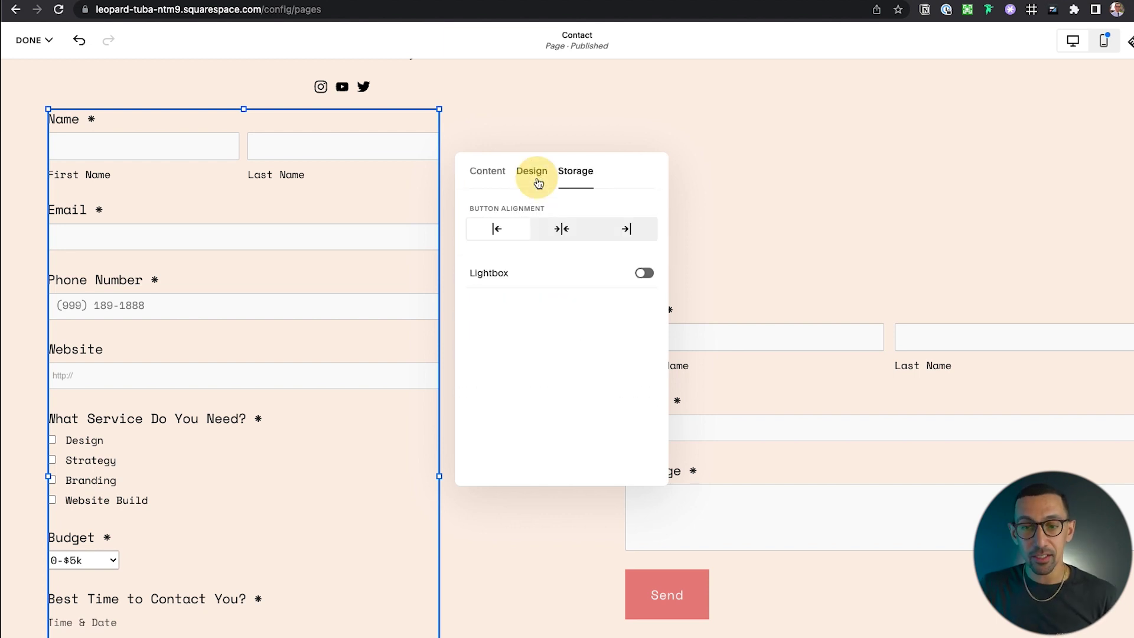
left_click(555, 228)
scroll(360, 261, "down", 2)
scroll(373, 276, "down", 2)
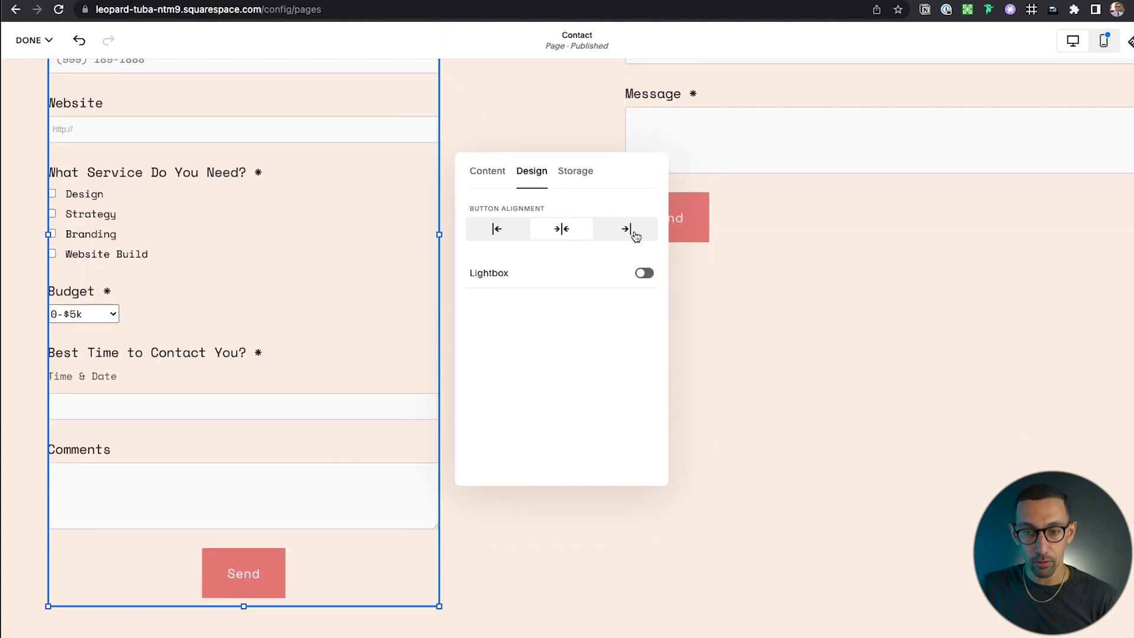
left_click(627, 230)
left_click(549, 235)
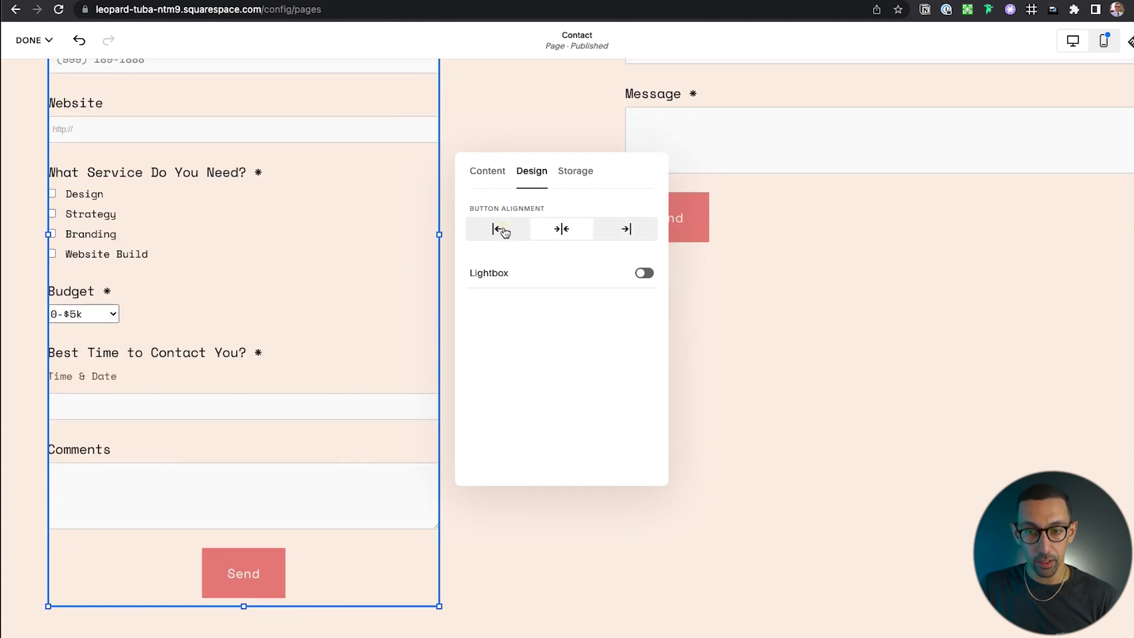
left_click(497, 229)
left_click(580, 229)
left_click(617, 229)
left_click(562, 229)
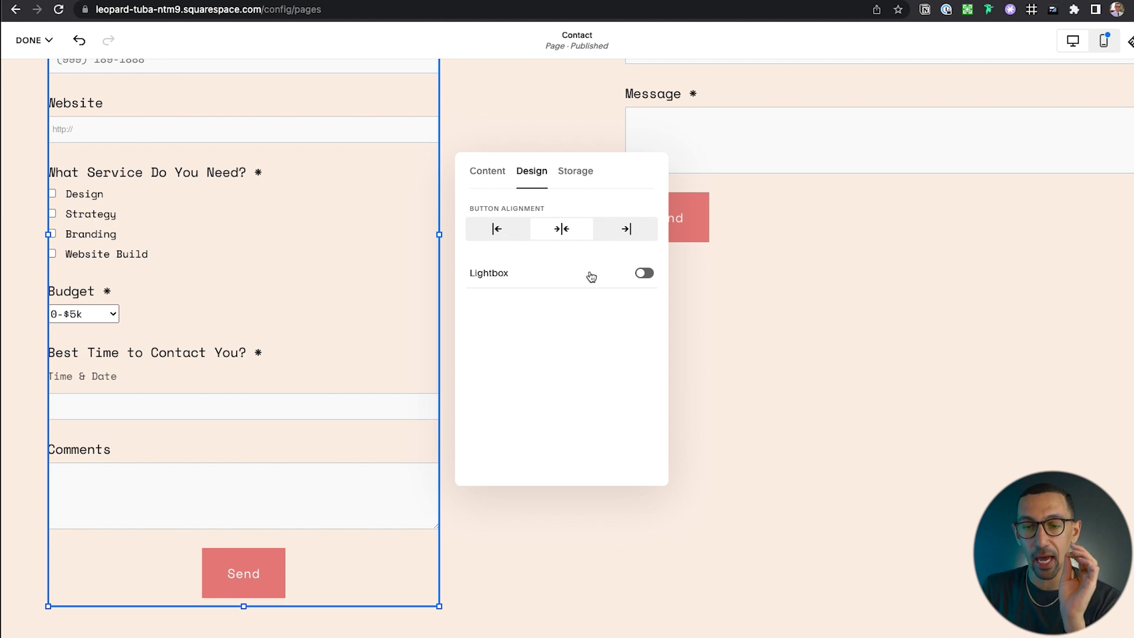
left_click(605, 276)
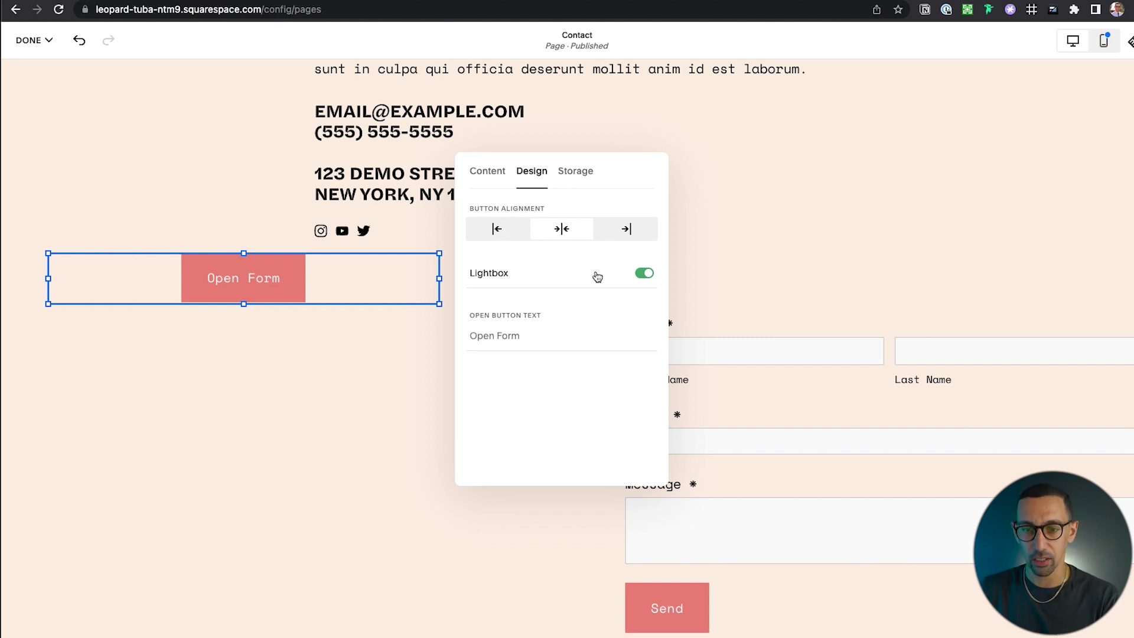
Set the lightbox Open Button Text to 'Book A Consult'
left_click(525, 336)
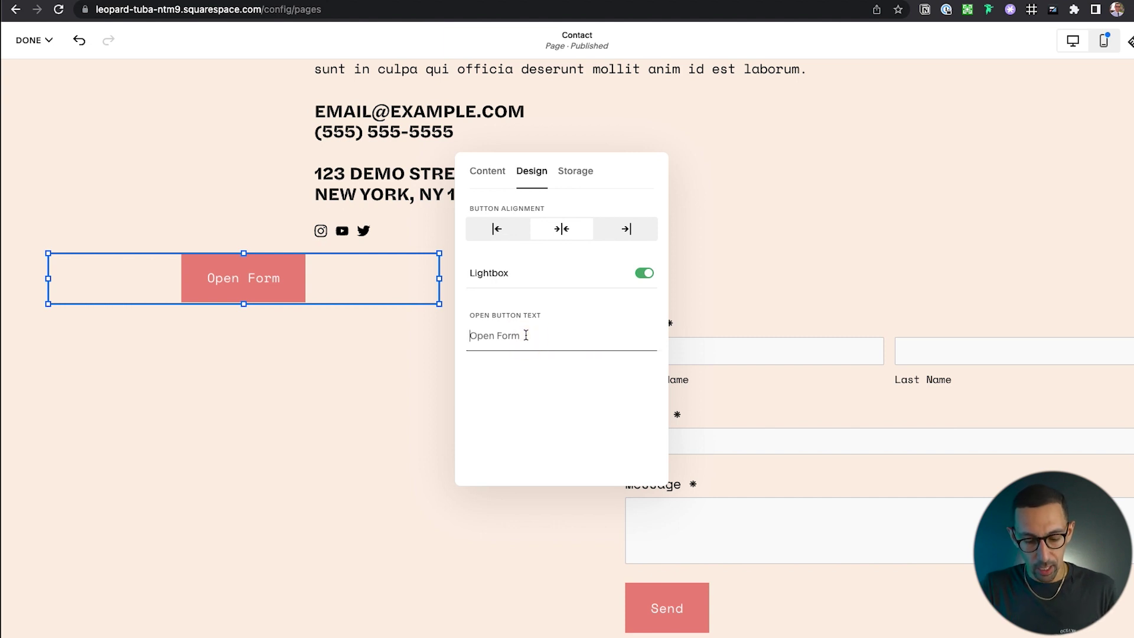
type("Book A Con")
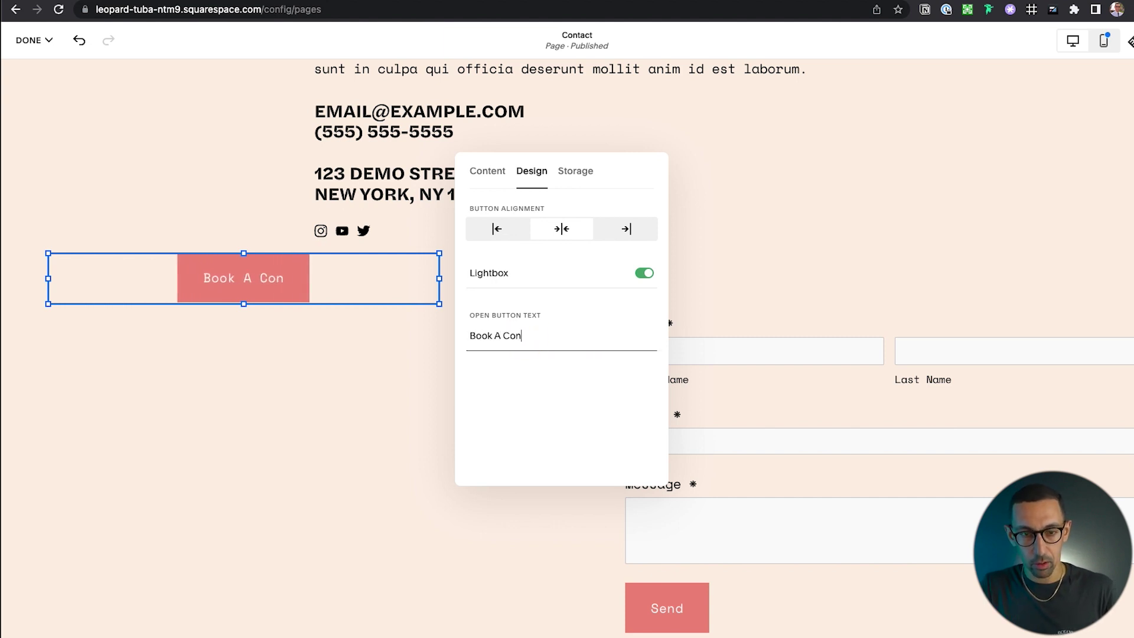
type("sultaiton")
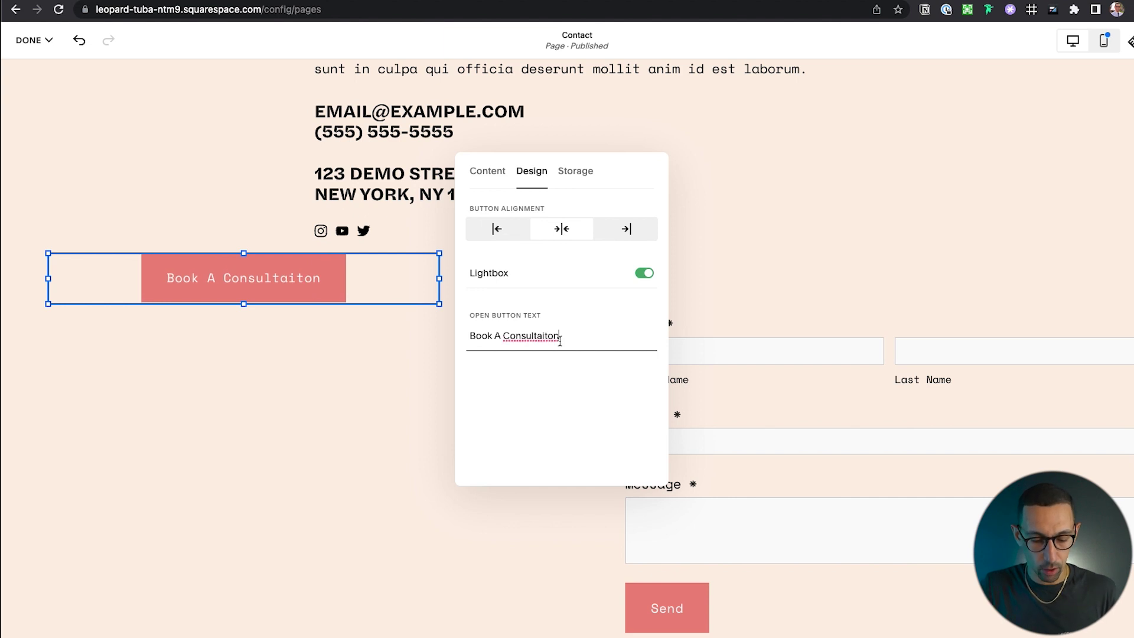
key("alt+BackSpace")
type("Consult")
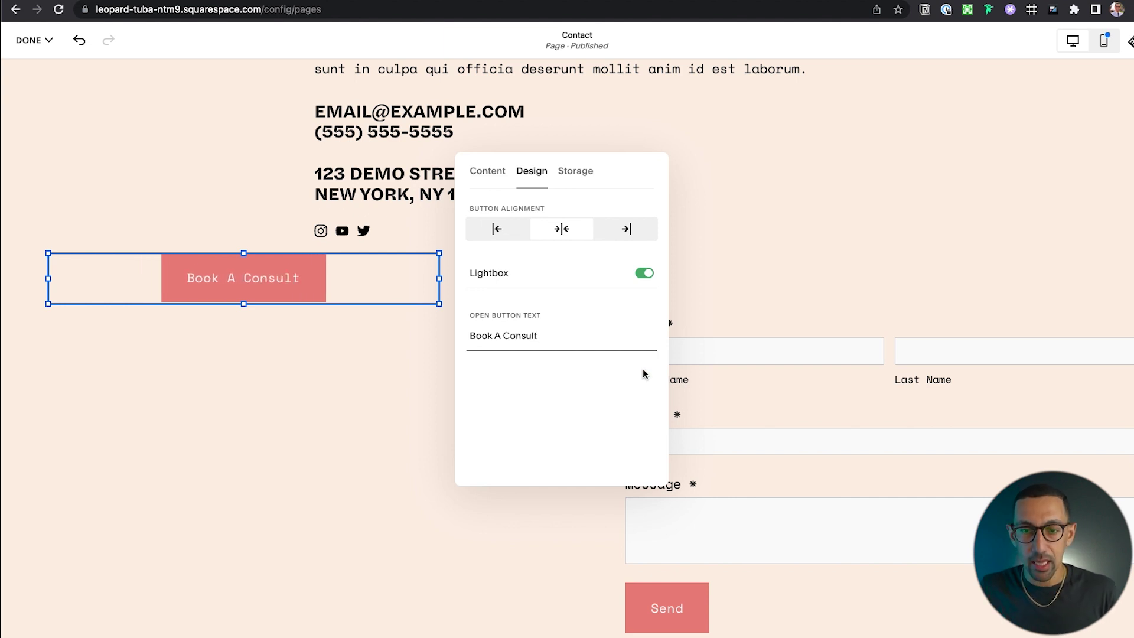
Rename the form to 'Contact 123 Form'
left_click(487, 173)
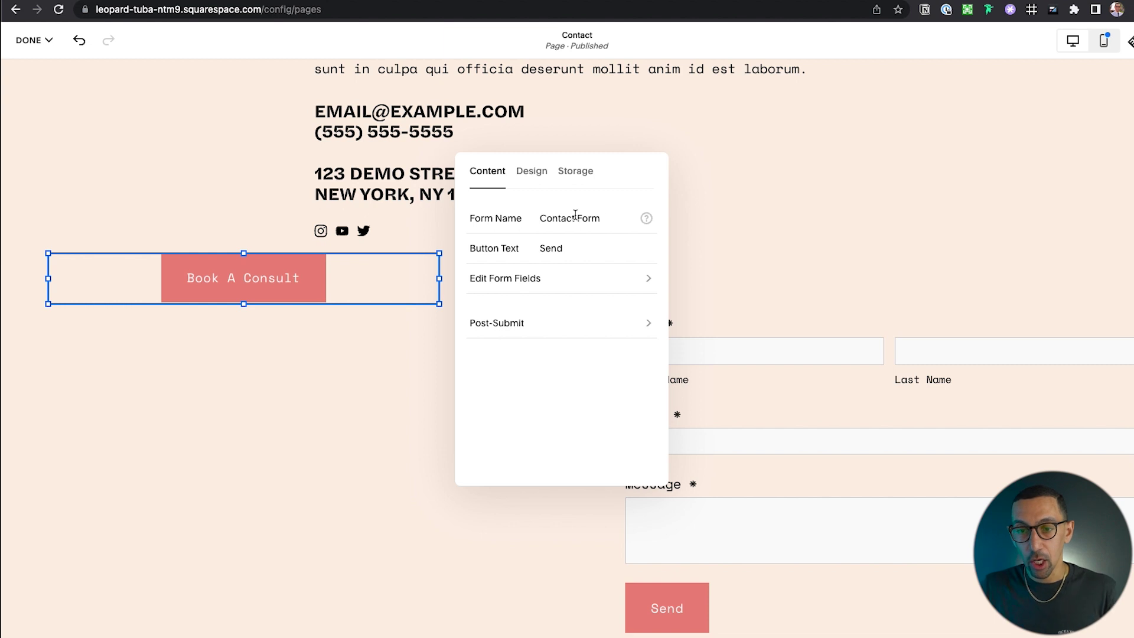
left_click(575, 216)
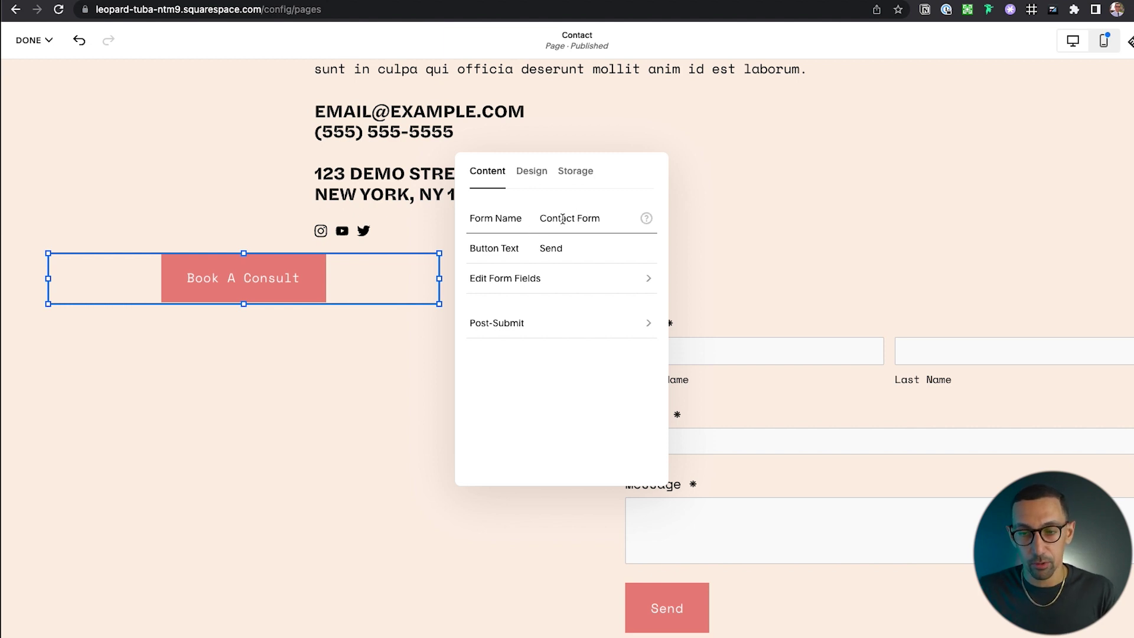
type("123")
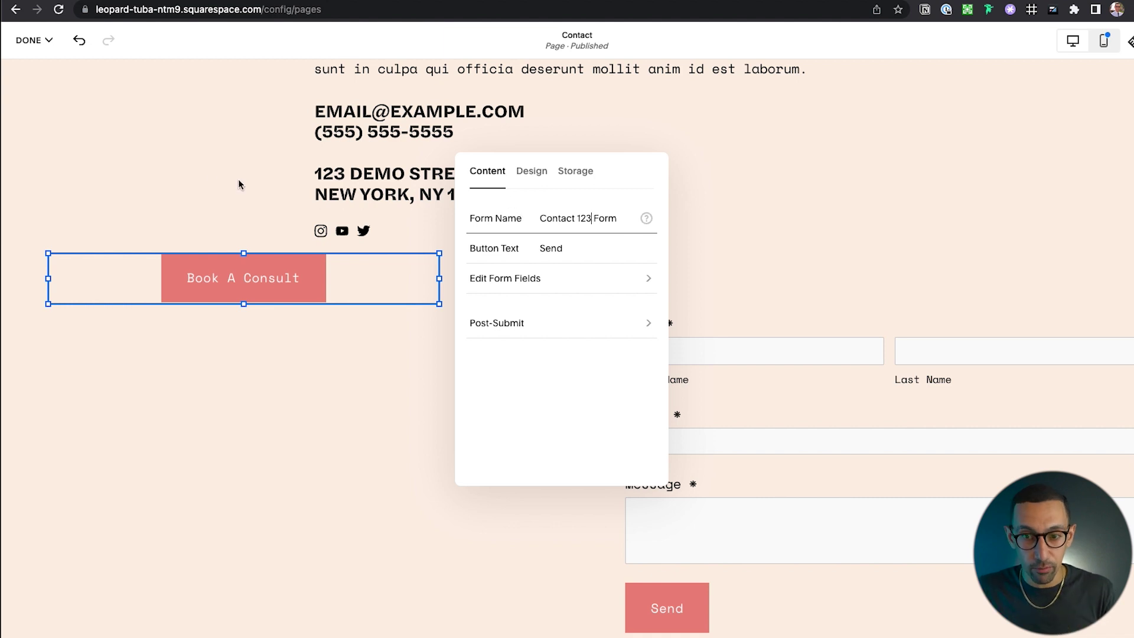
left_click(30, 39)
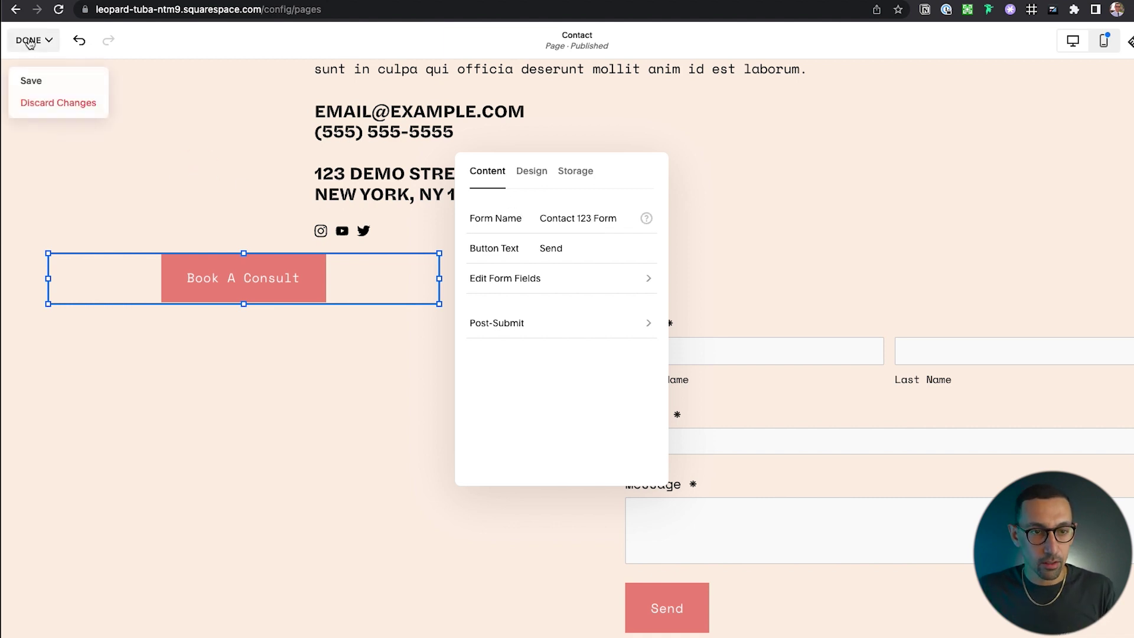
Save the button text and form name edits
left_click(33, 81)
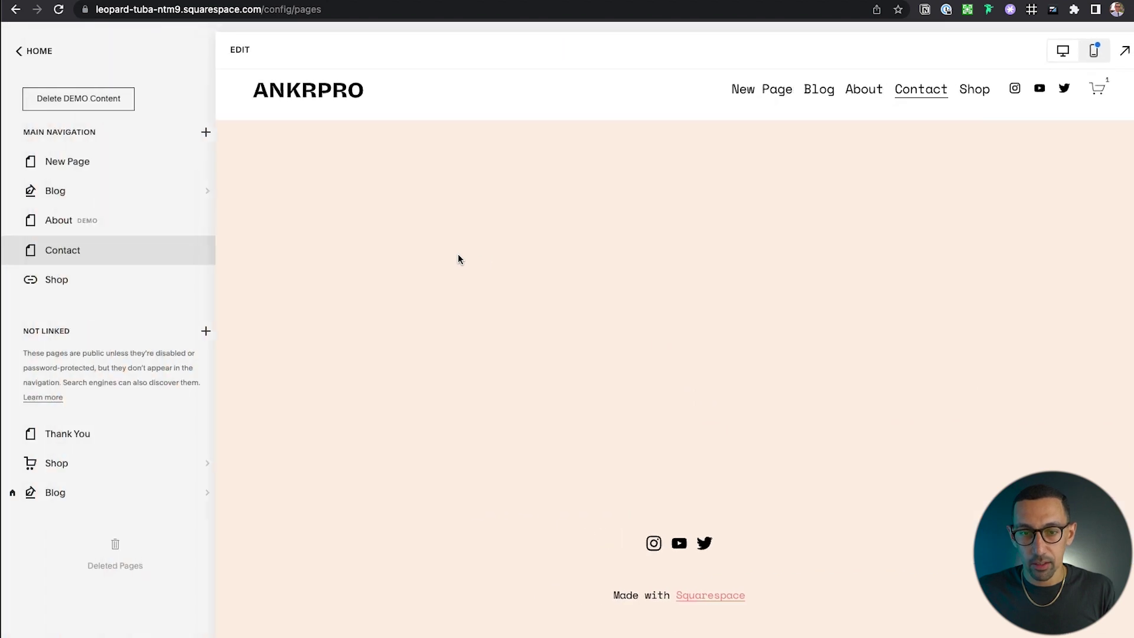
scroll(573, 402, "down", 5)
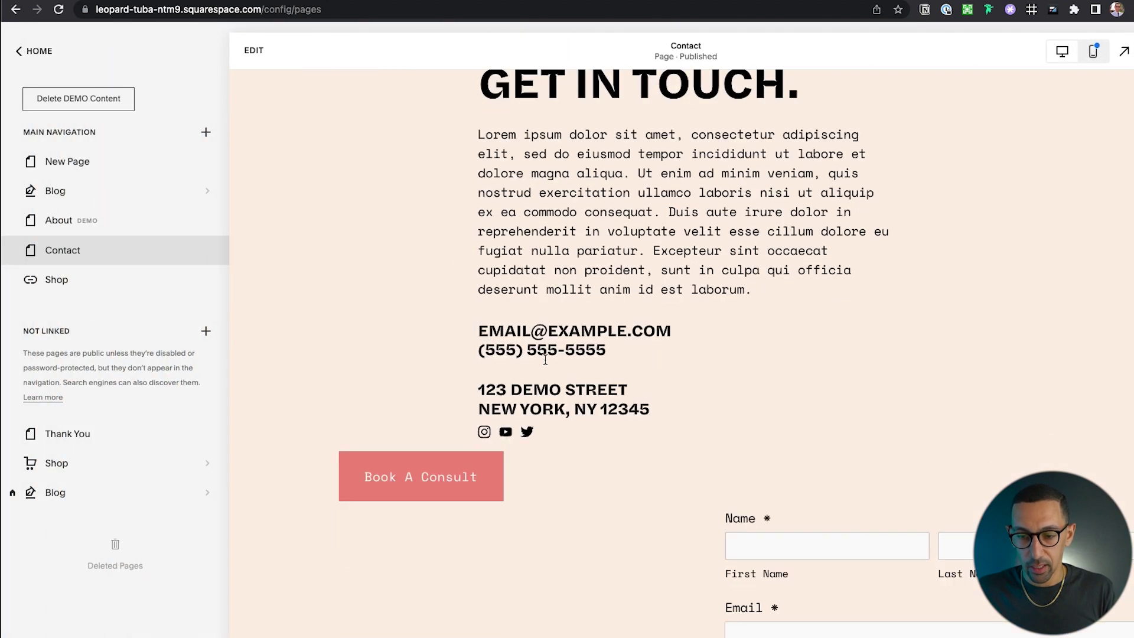
scroll(574, 403, "down", 2)
Preview the Contact 123 Form popup via Book A Consult, close it, and re-enter page editing
left_click(446, 181)
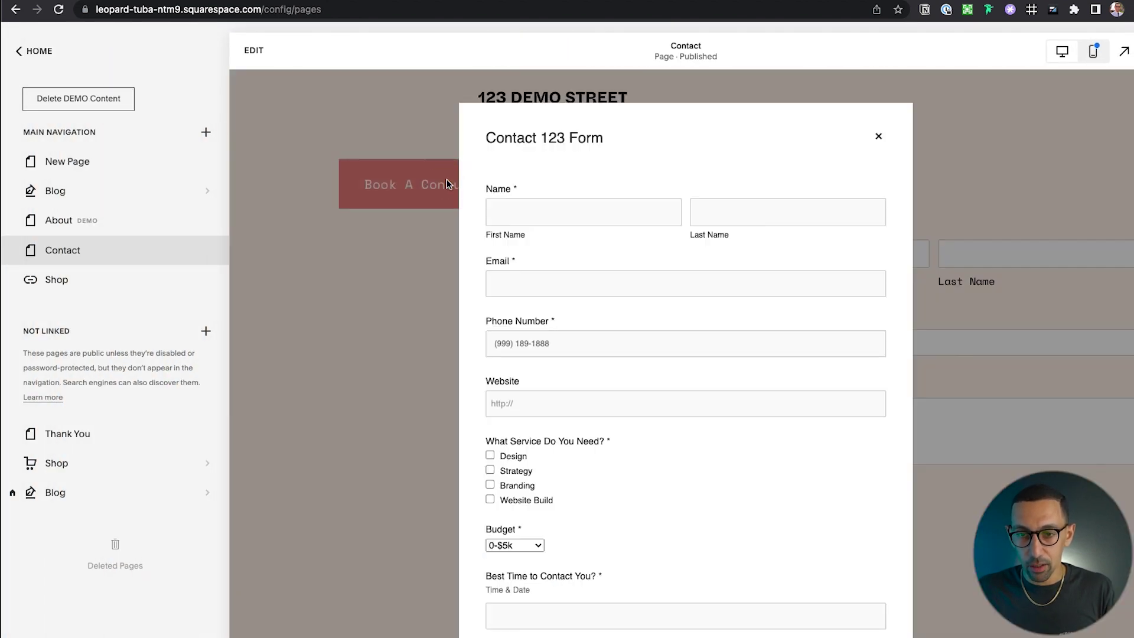
left_click_drag(496, 138, 606, 136)
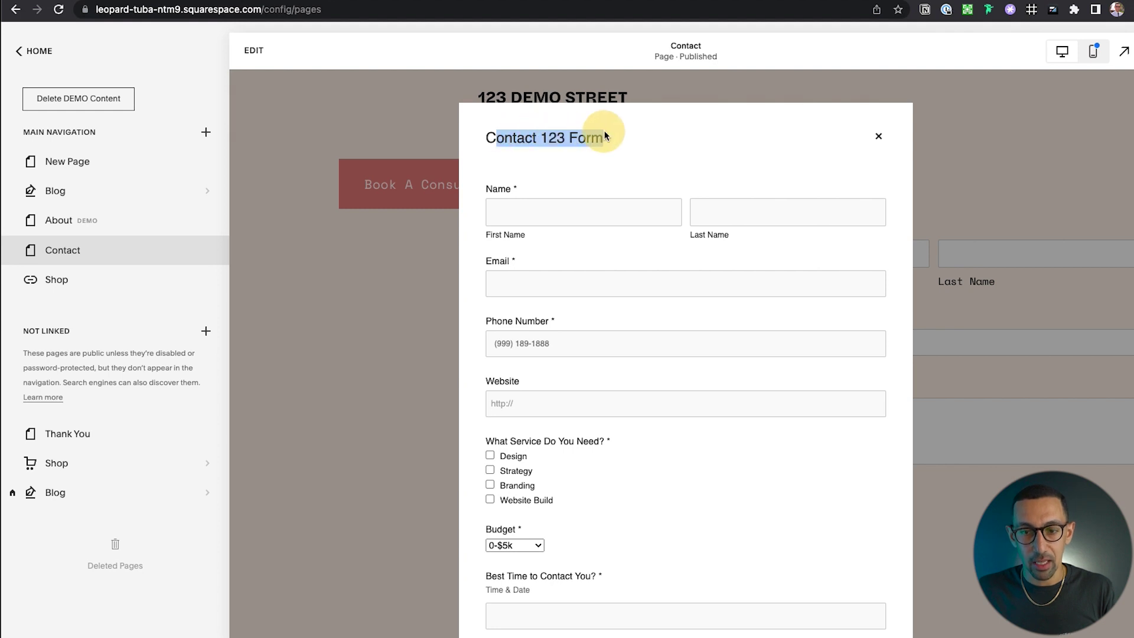
left_click(580, 153)
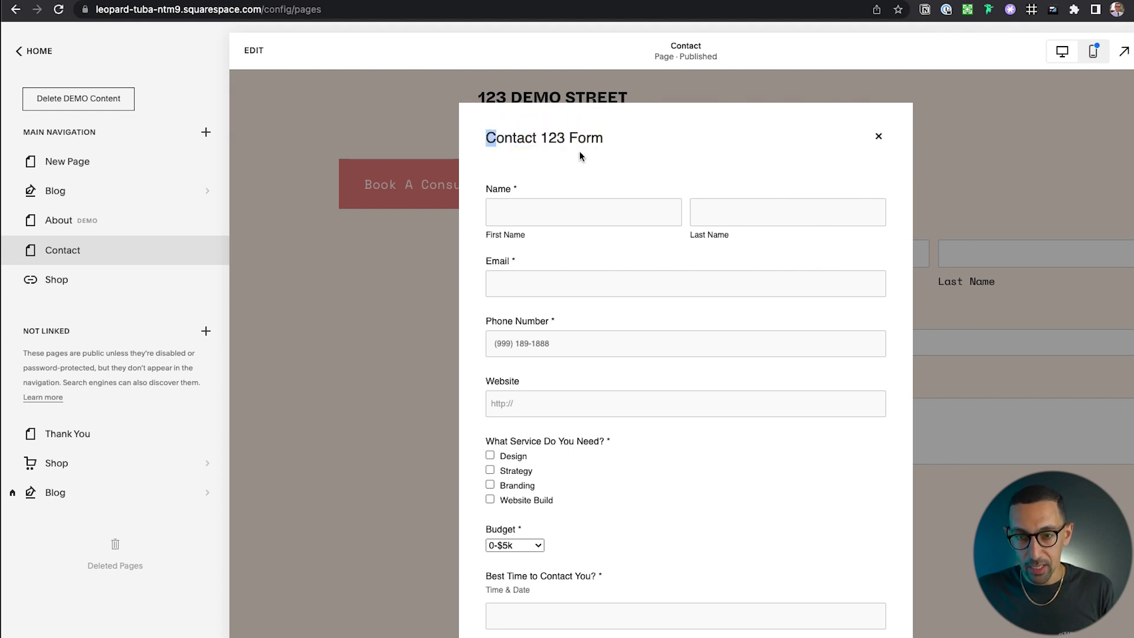
left_click(879, 136)
double_click(542, 125)
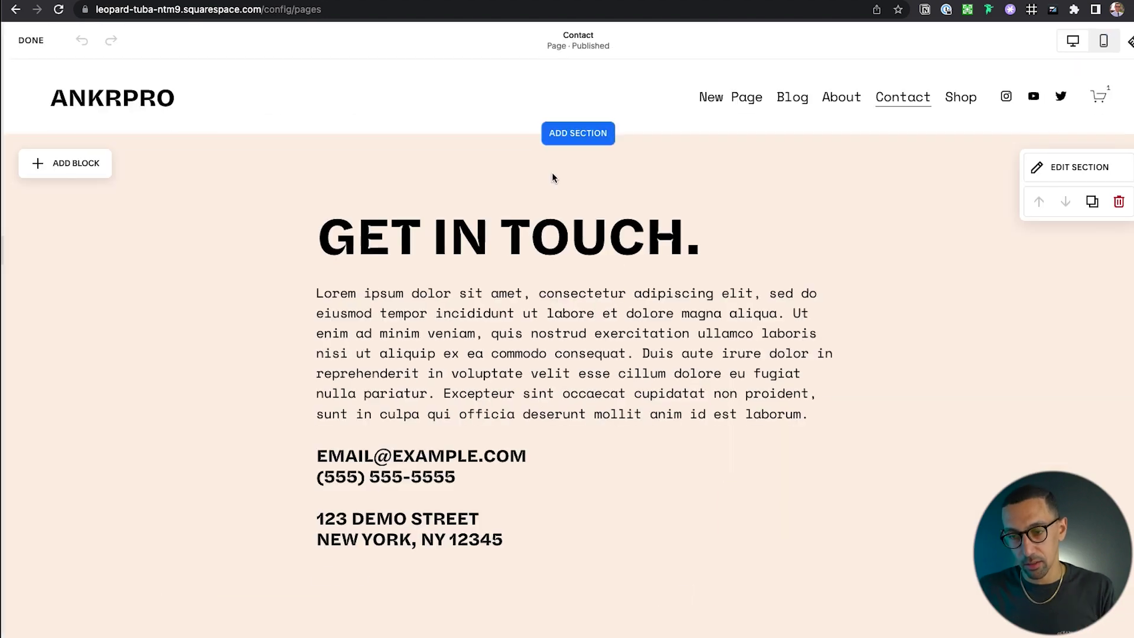
Delete '123' so the form is named Contact Form again
scroll(527, 284, "down", 3)
scroll(527, 284, "down", 1)
double_click(324, 393)
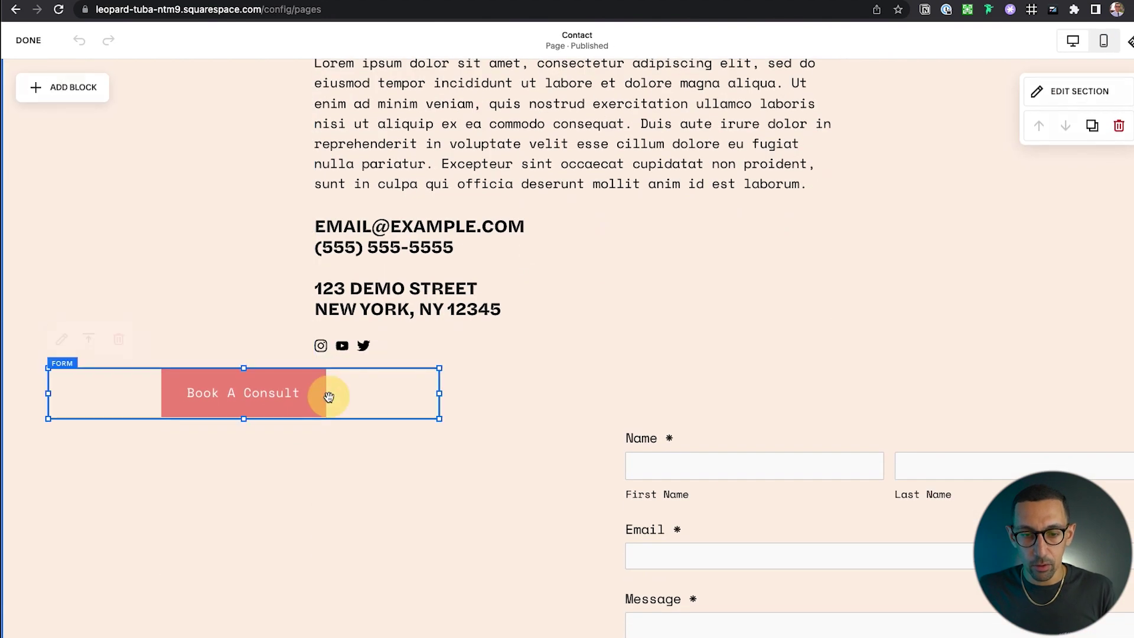
double_click(591, 406)
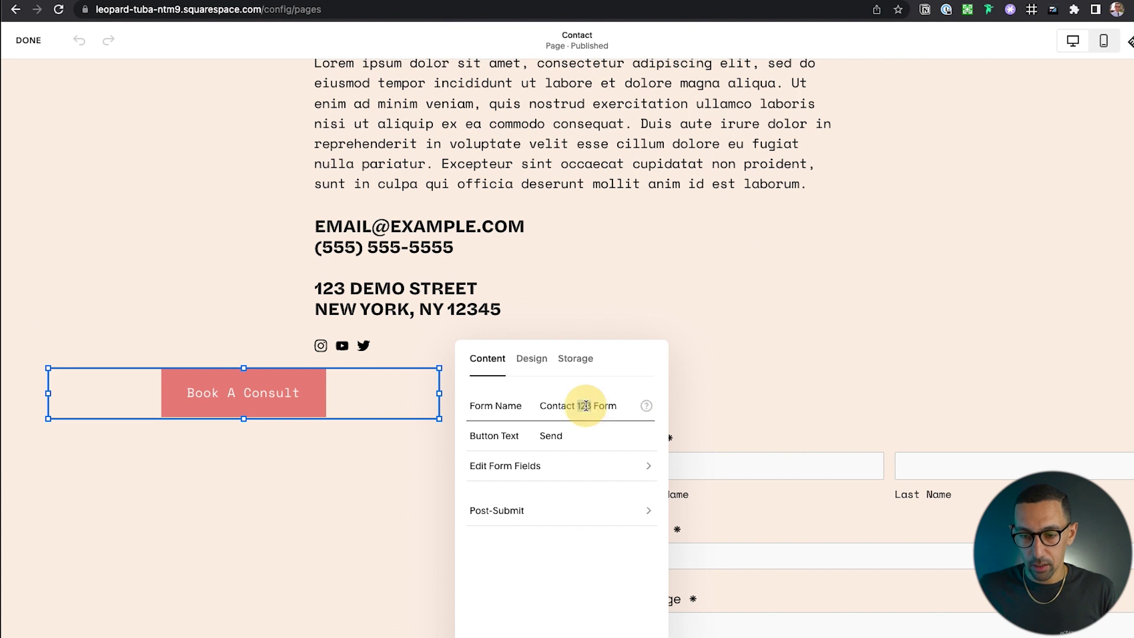
key("BackSpace")
Turn off Lightbox, align the form button left, and save the page
left_click(532, 358)
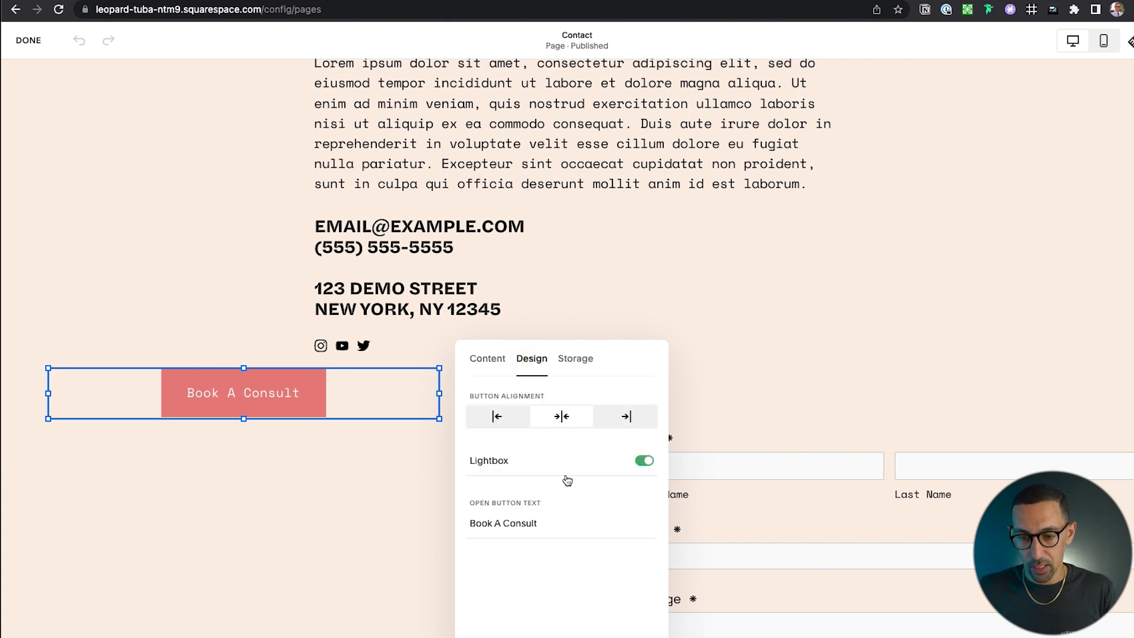
left_click(564, 461)
left_click(496, 418)
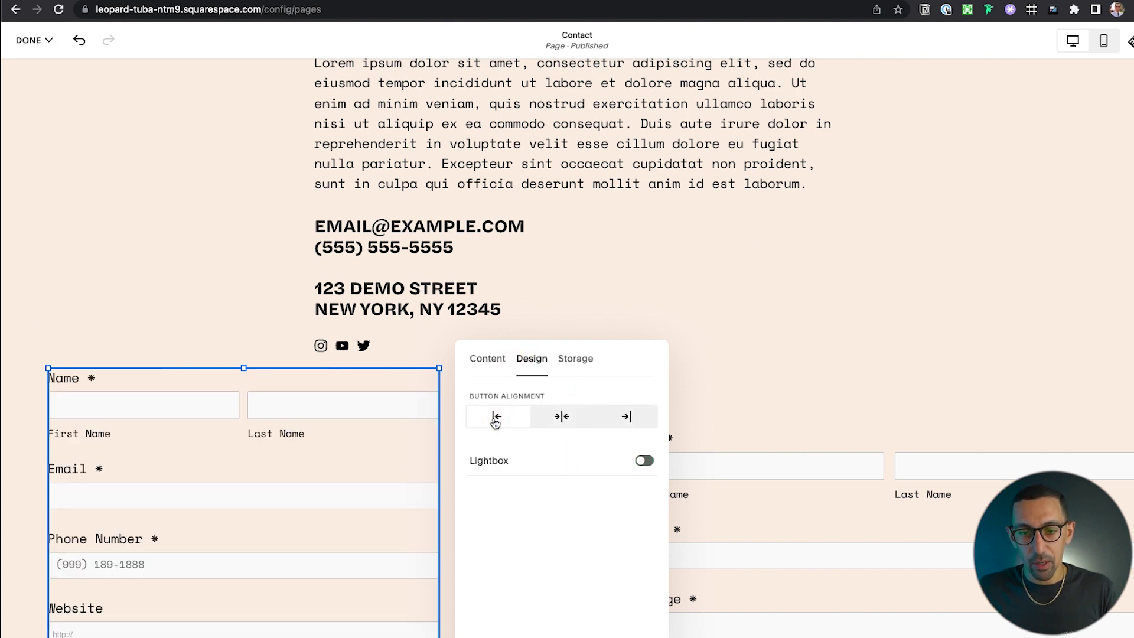
scroll(200, 319, "down", 4)
left_click(34, 40)
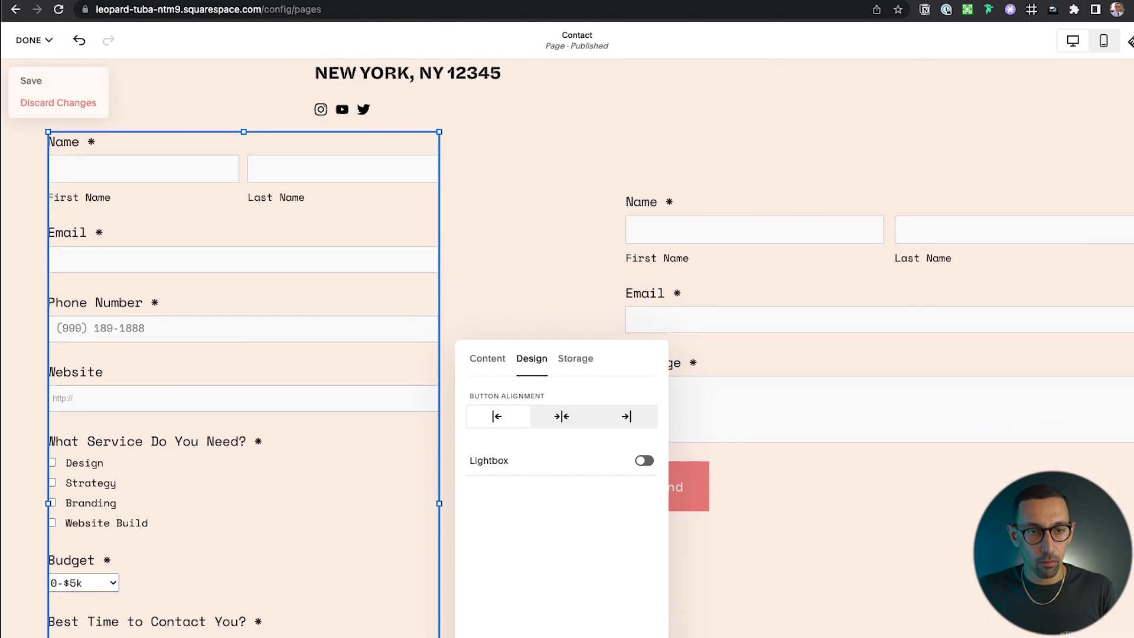
left_click(36, 81)
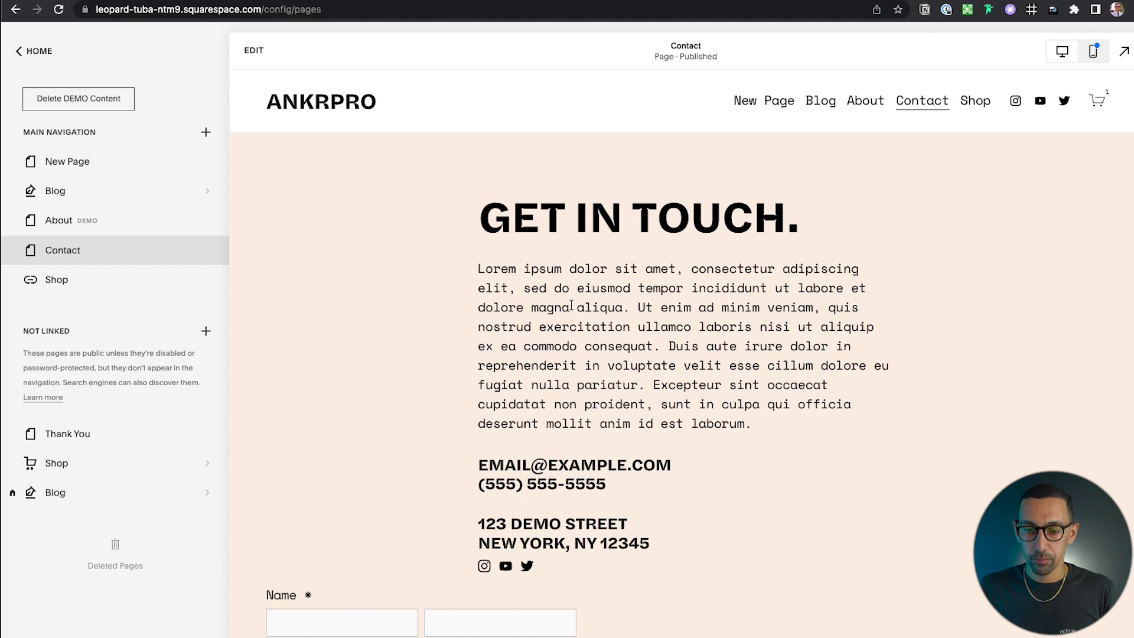
Fill in the test contact's first and last name, e-mail and a dashed phone number
scroll(588, 310, "down", 8)
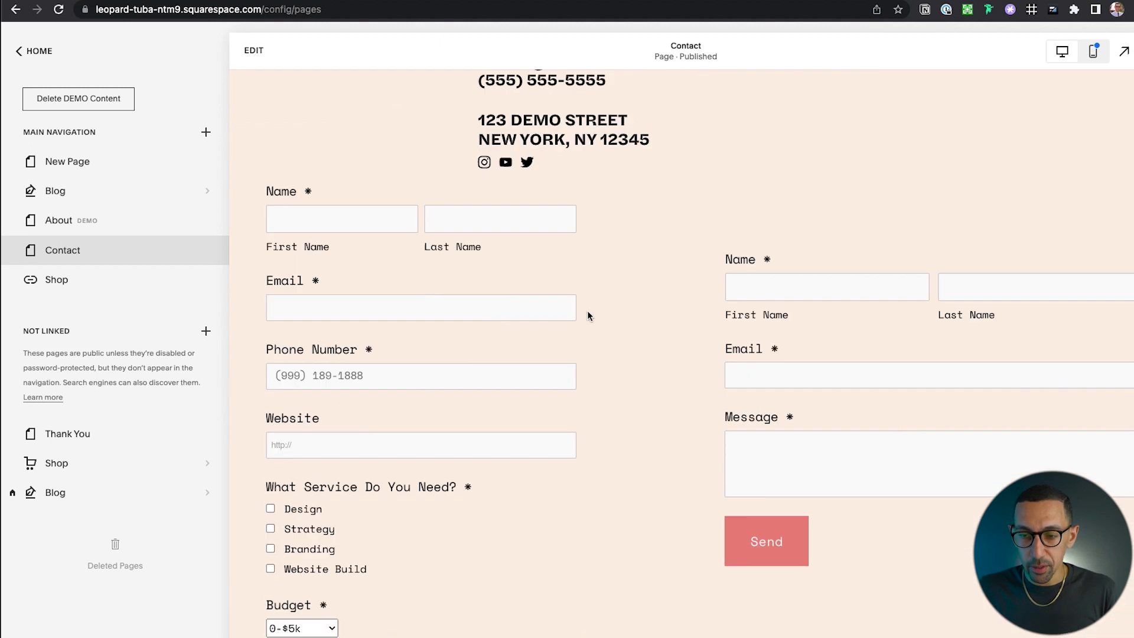
left_click(289, 142)
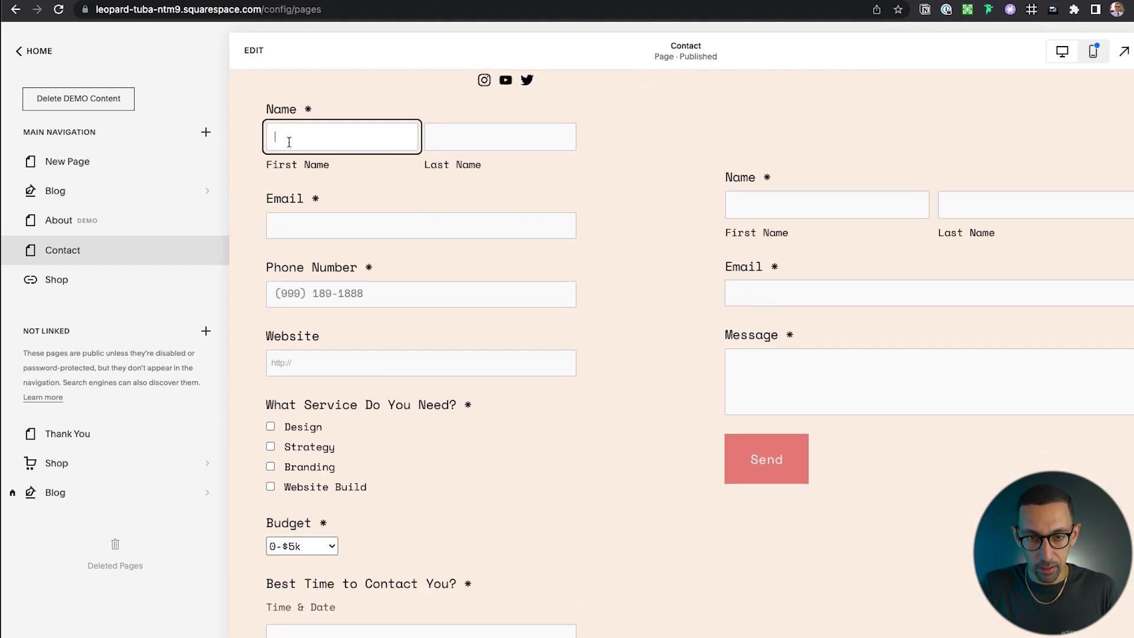
type("David")
key("Tab")
type("Ale")
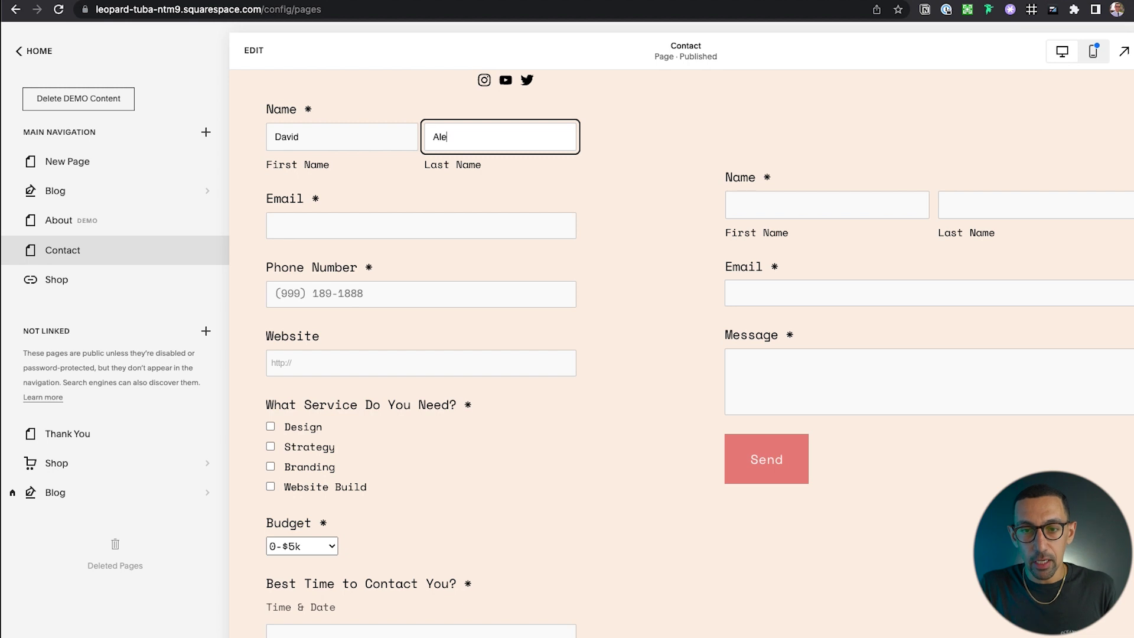
type("x")
key("Tab")
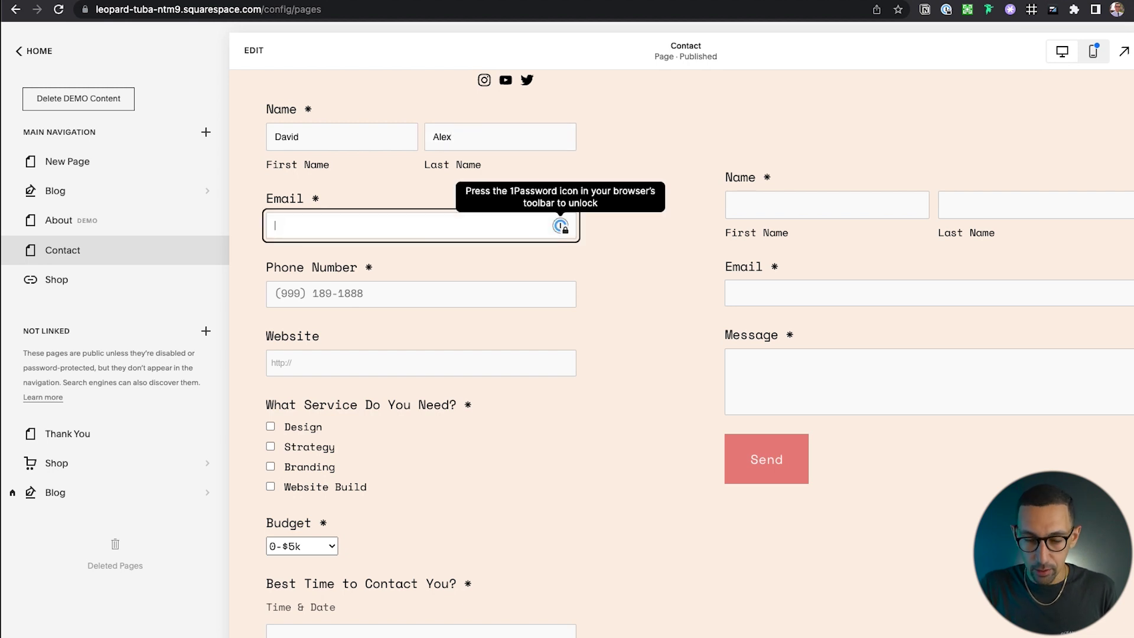
key("ctrl+v")
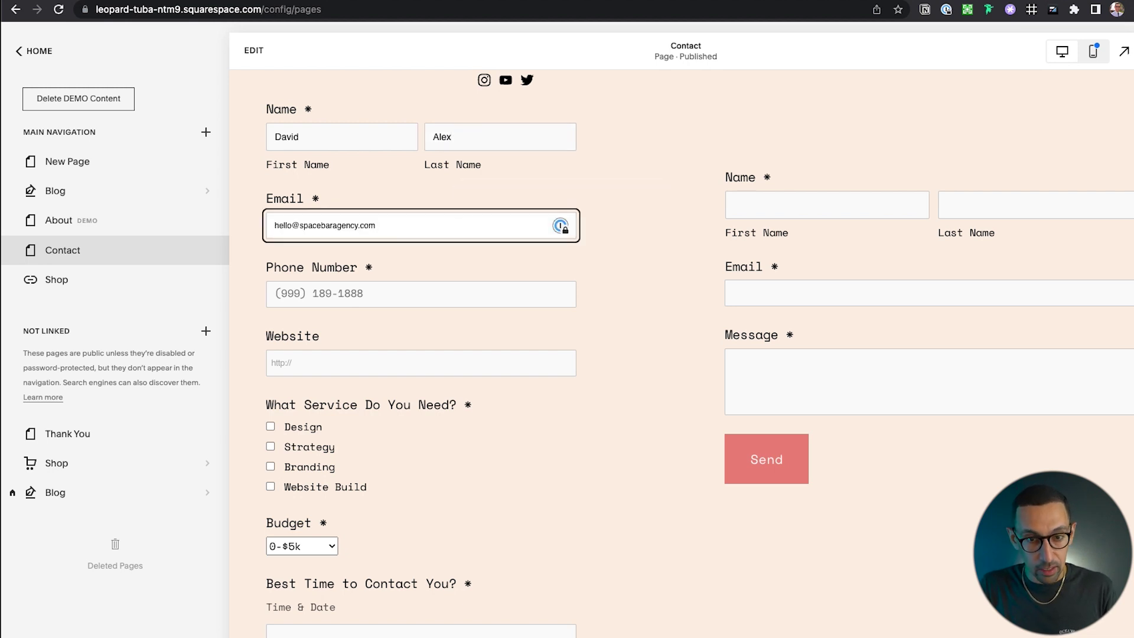
key("Tab")
type("5")
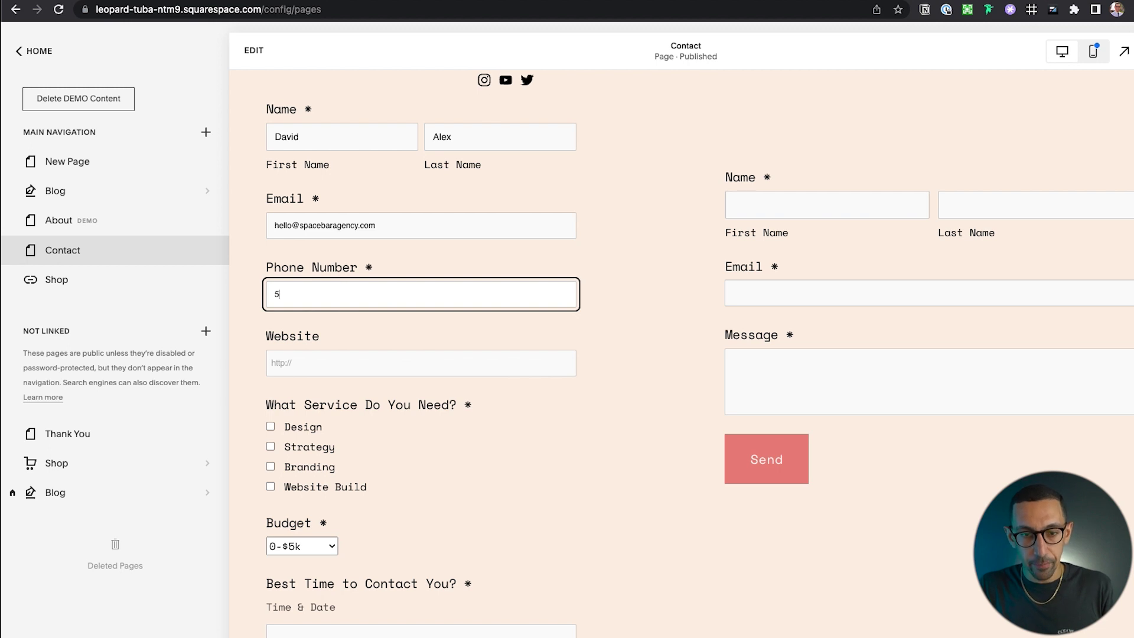
key("BackSpace")
type("2")
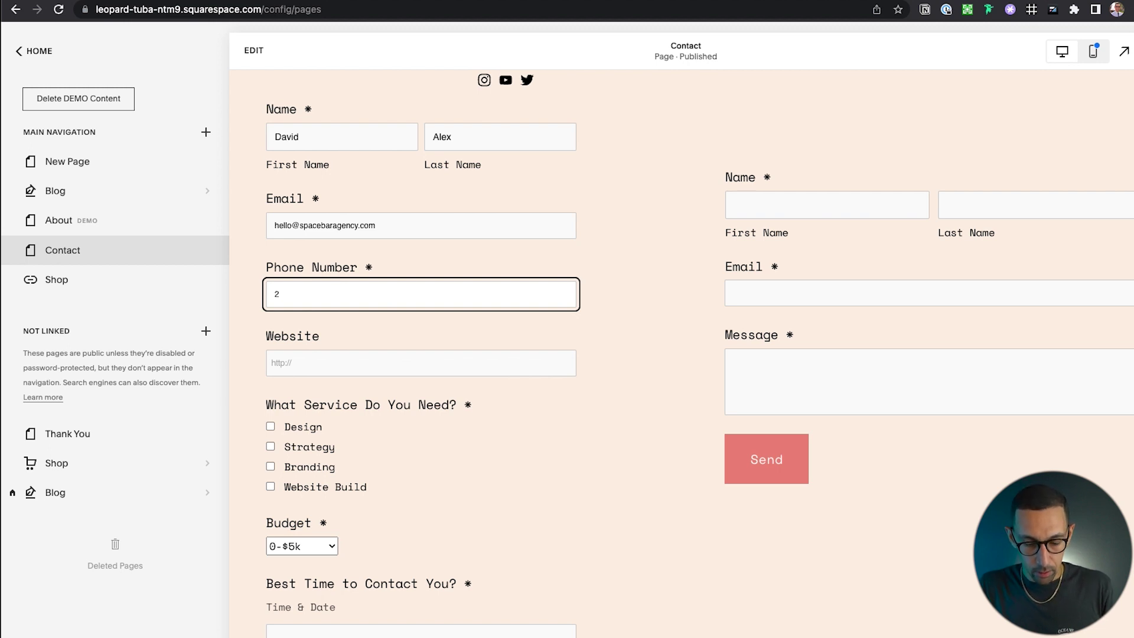
key("BackSpace")
type("999-9")
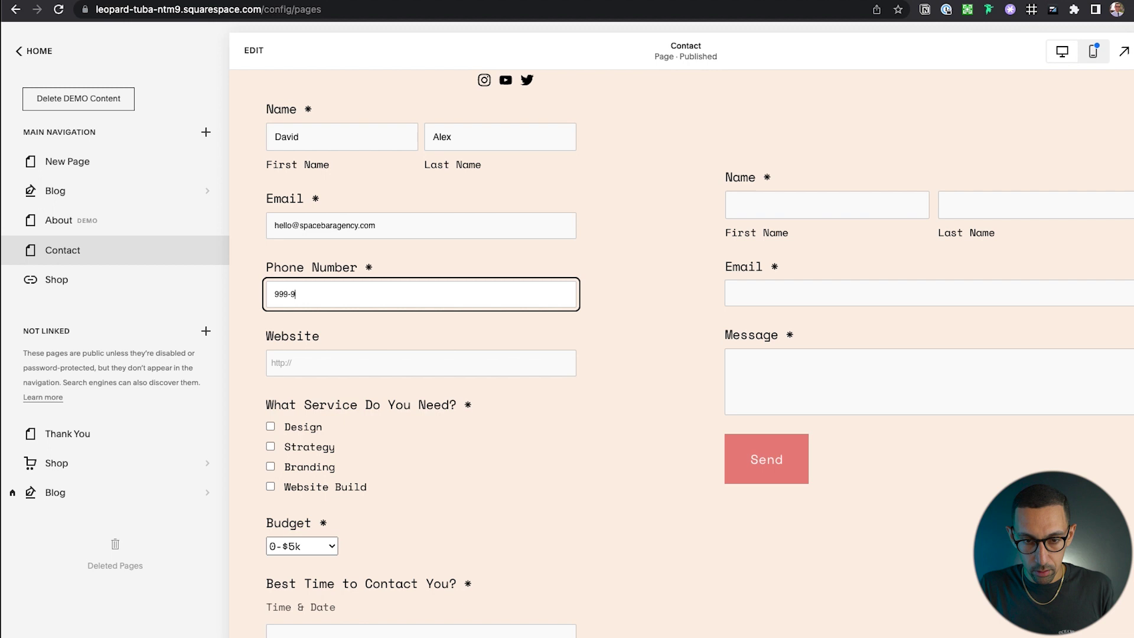
type("99-9999")
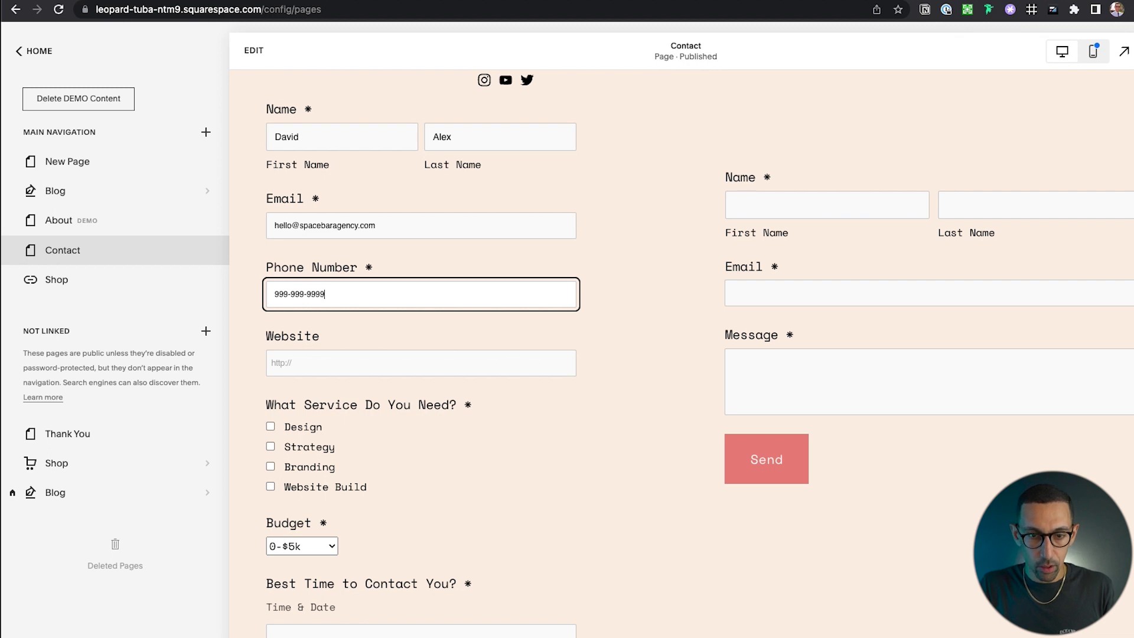
key("Tab")
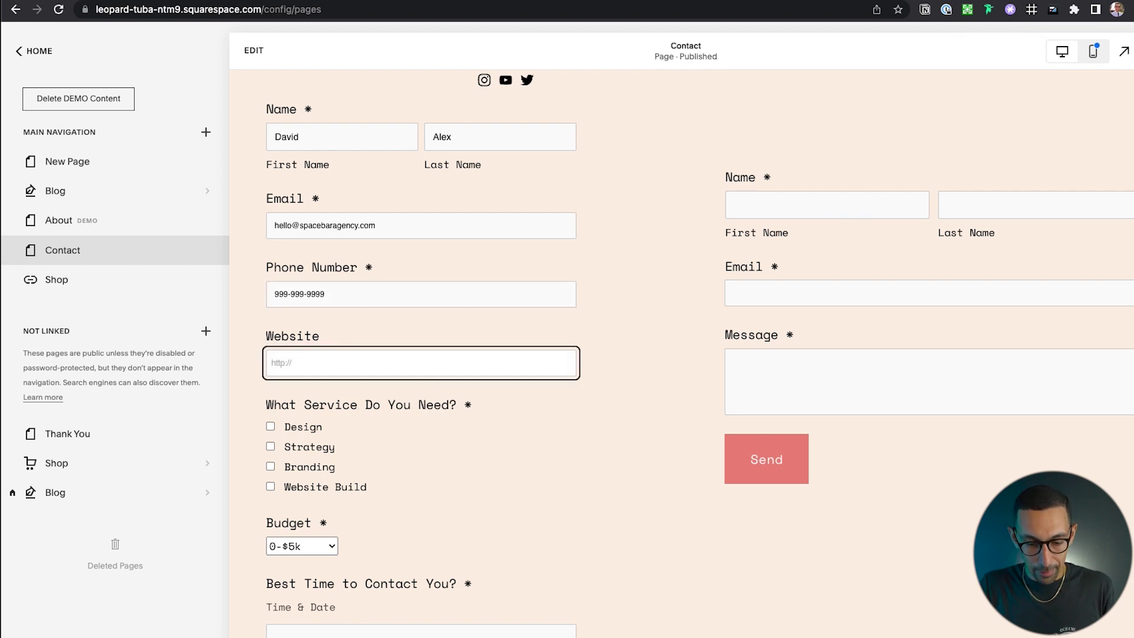
Tick Strategy, Design and Website Build, and set the budget to $15k-$20k
scroll(319, 342, "down", 2)
left_click(307, 344)
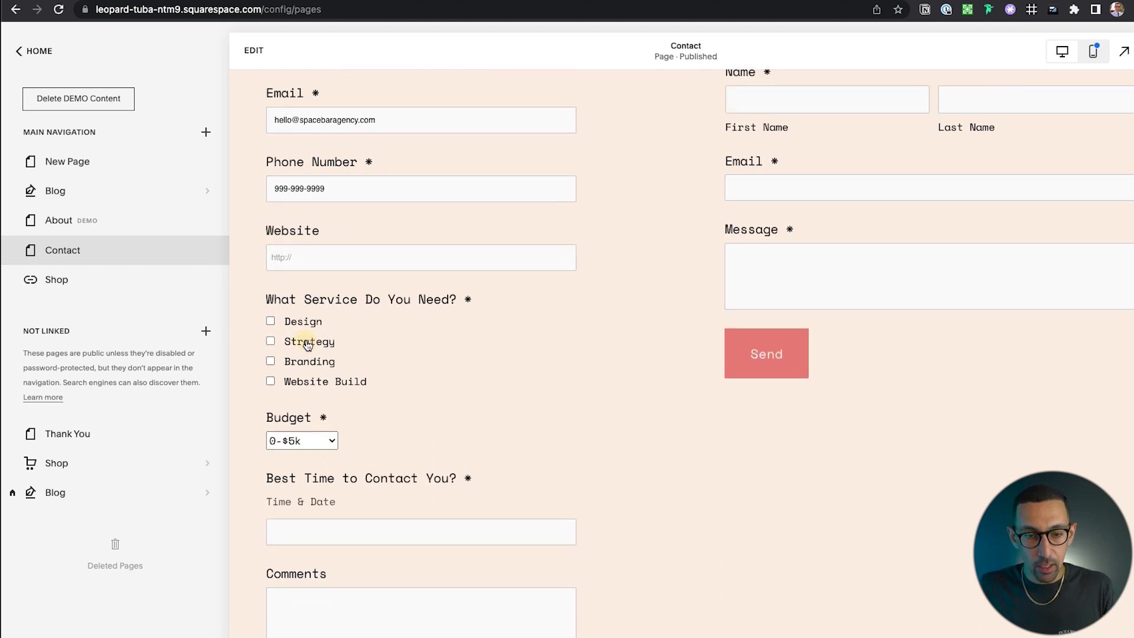
left_click(300, 322)
scroll(306, 371, "down", 1)
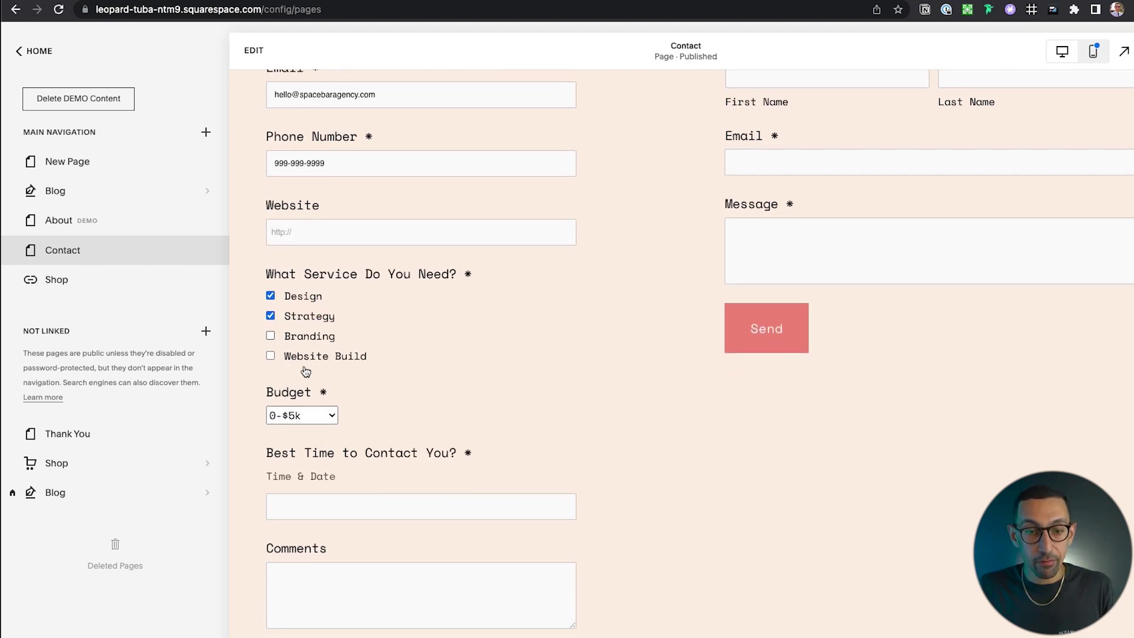
left_click(353, 346)
scroll(355, 348, "down", 1)
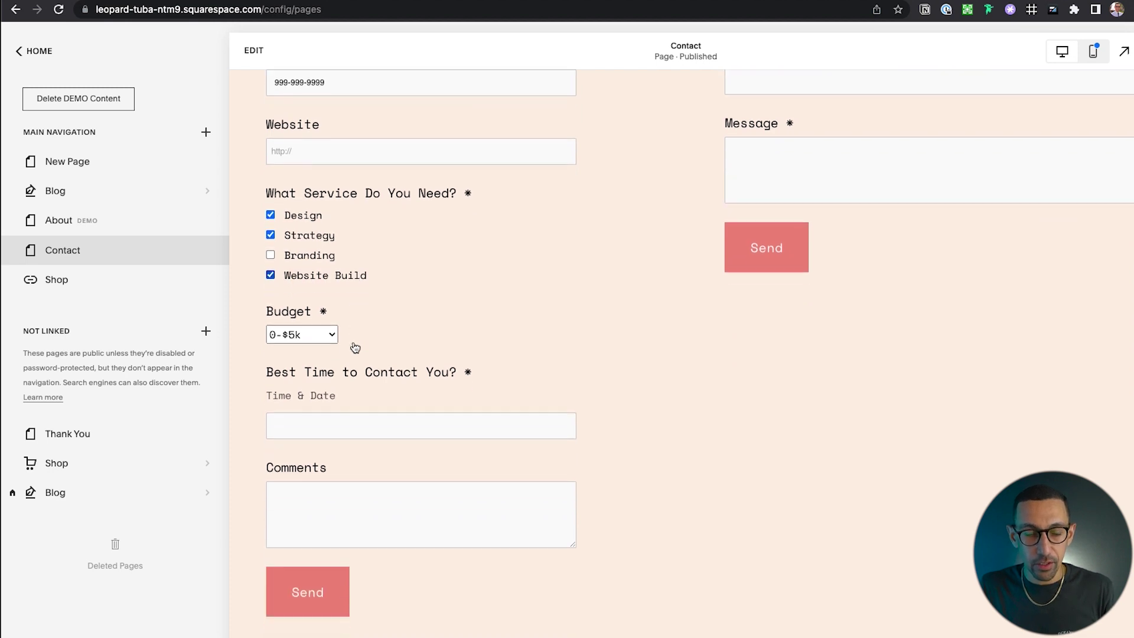
left_click(315, 320)
left_click(316, 372)
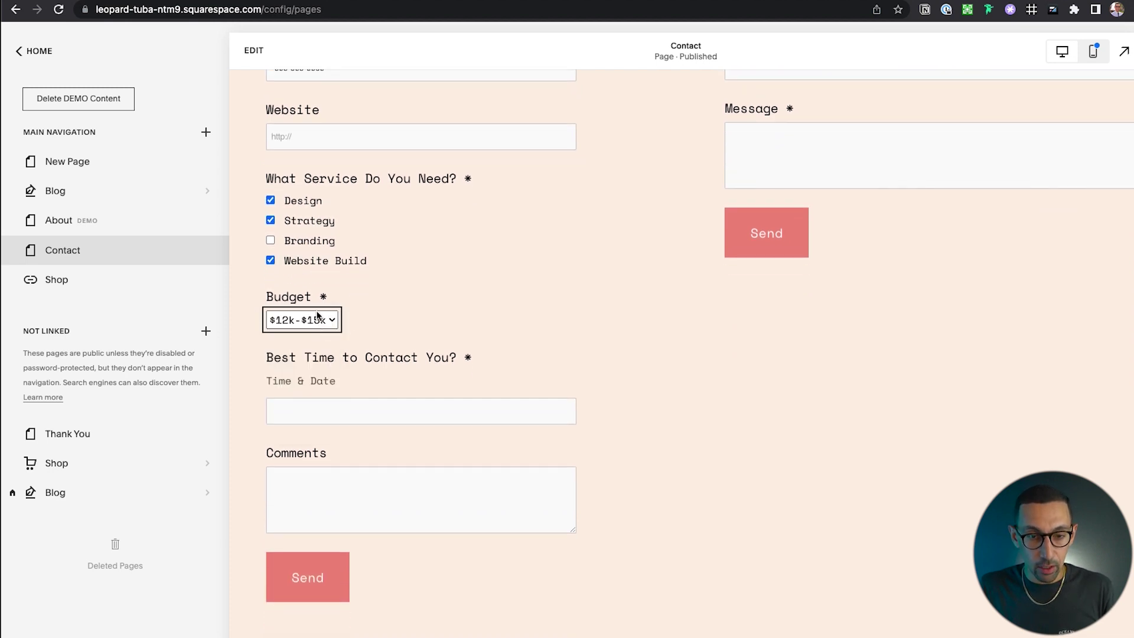
left_click(318, 318)
left_click(309, 339)
Enter contact time 'After 2pm on Friday', comment 'Can't wait to get started.', and submit
scroll(381, 335, "down", 1)
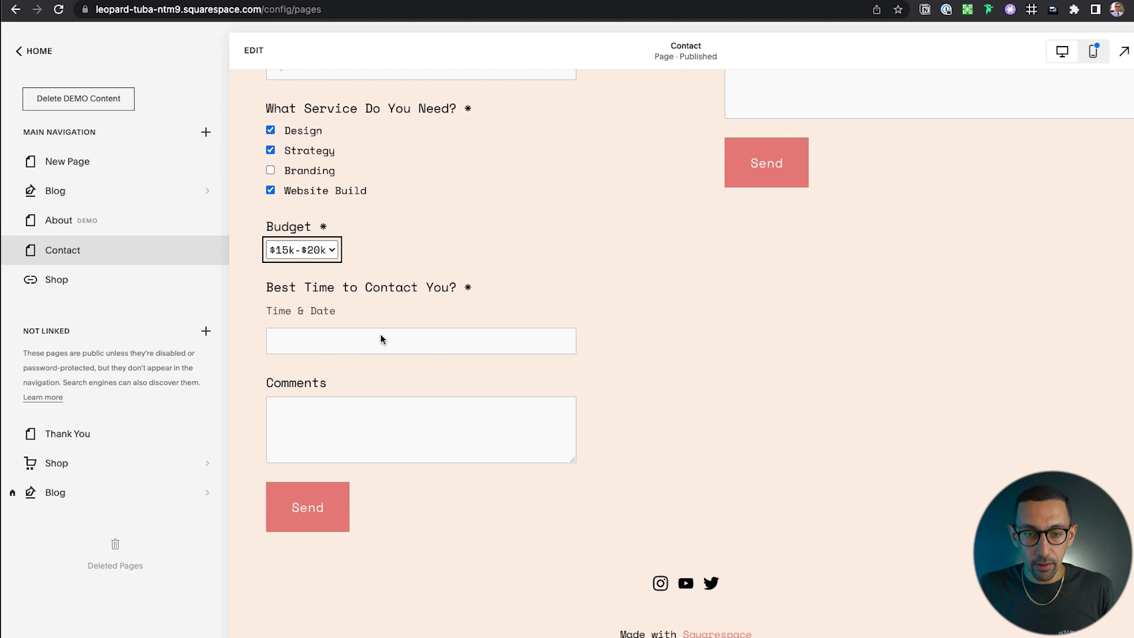
left_click(309, 338)
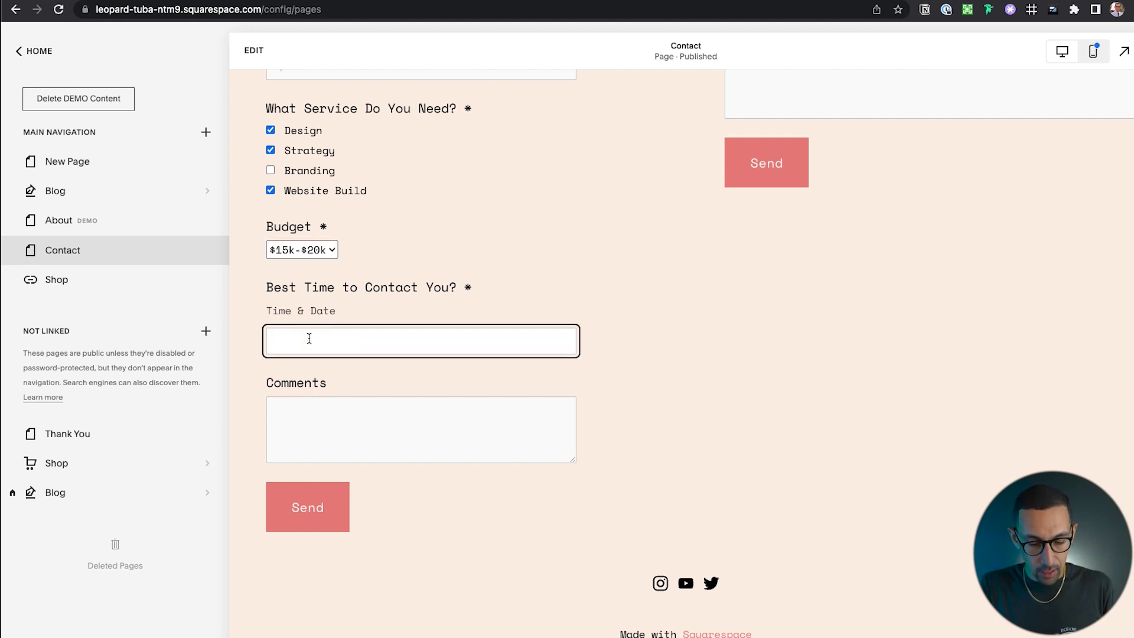
type("After 2pm ")
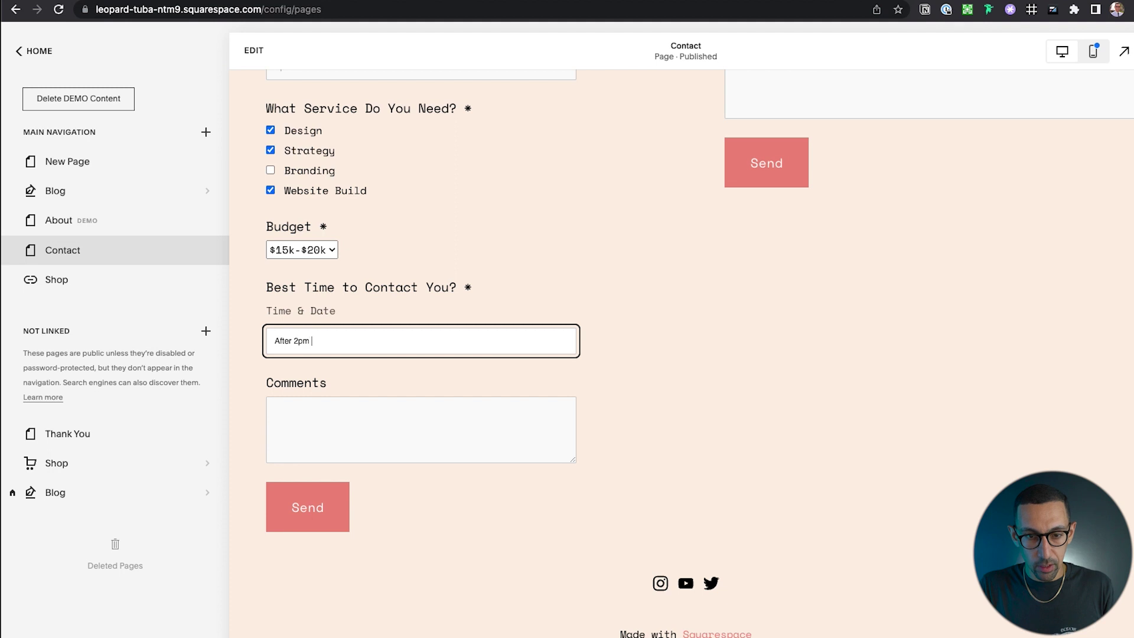
type("on Friday")
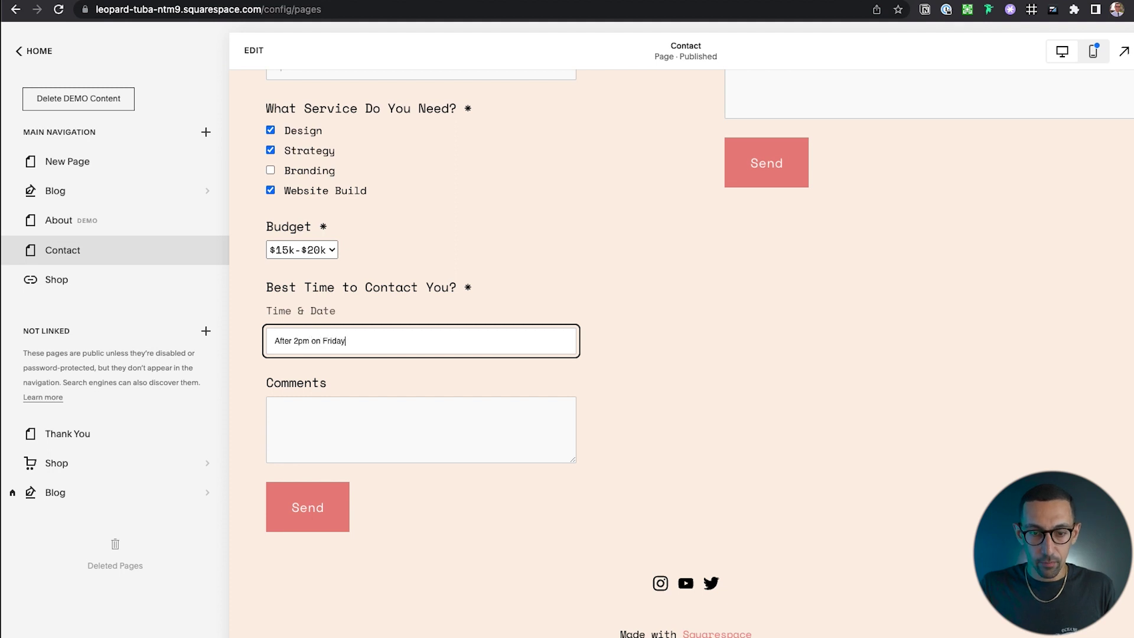
left_click(372, 422)
type("Can't wa")
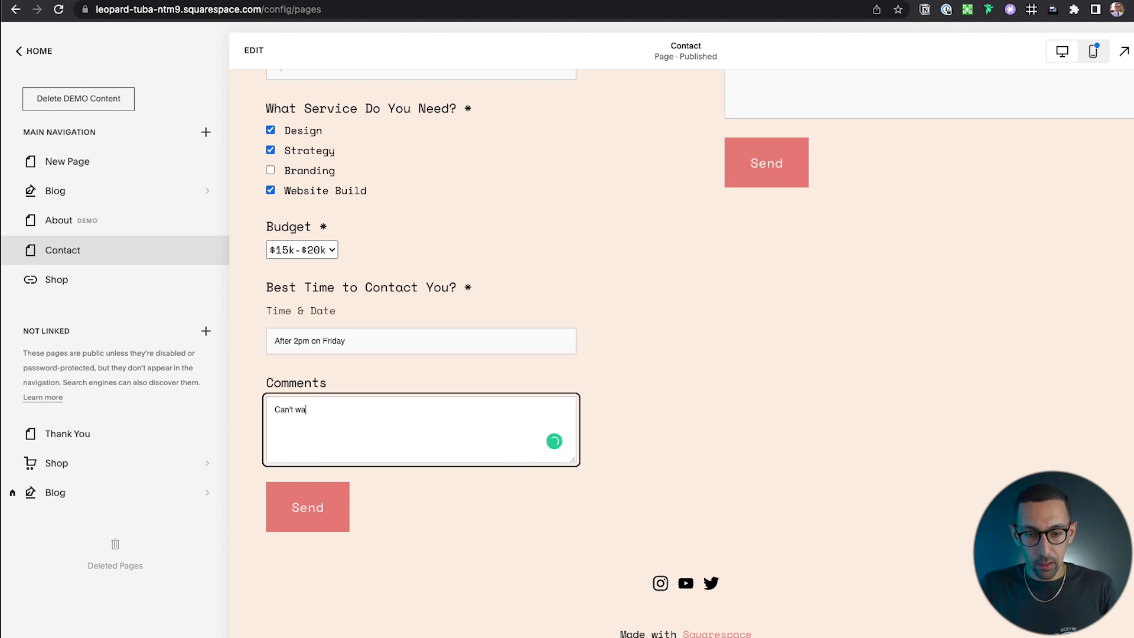
type("it to get started.")
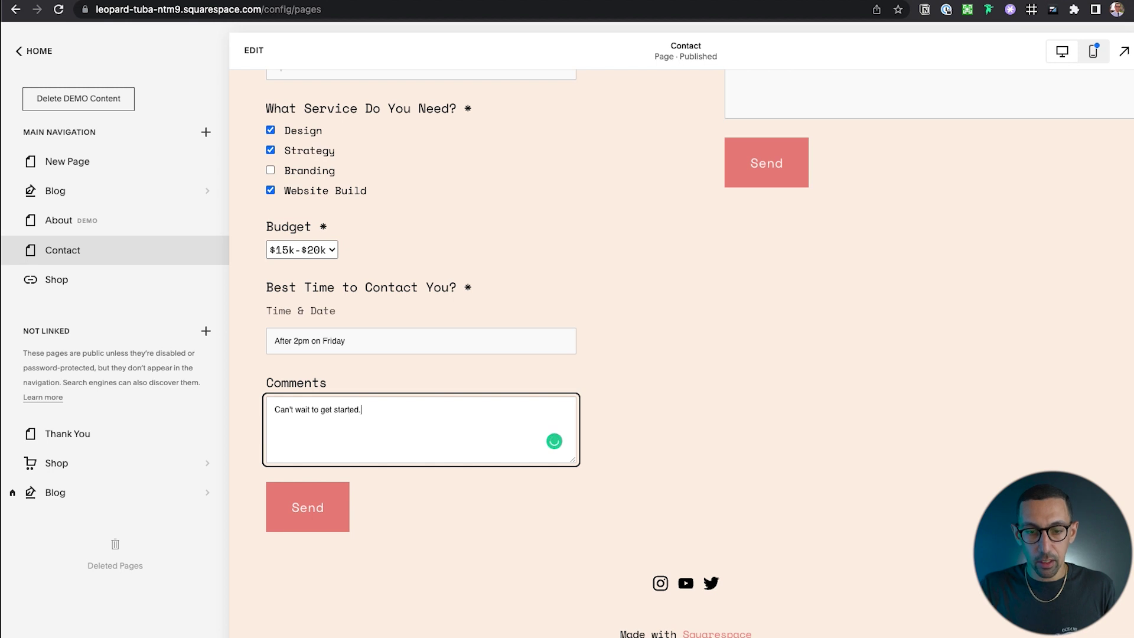
scroll(412, 353, "up", 5)
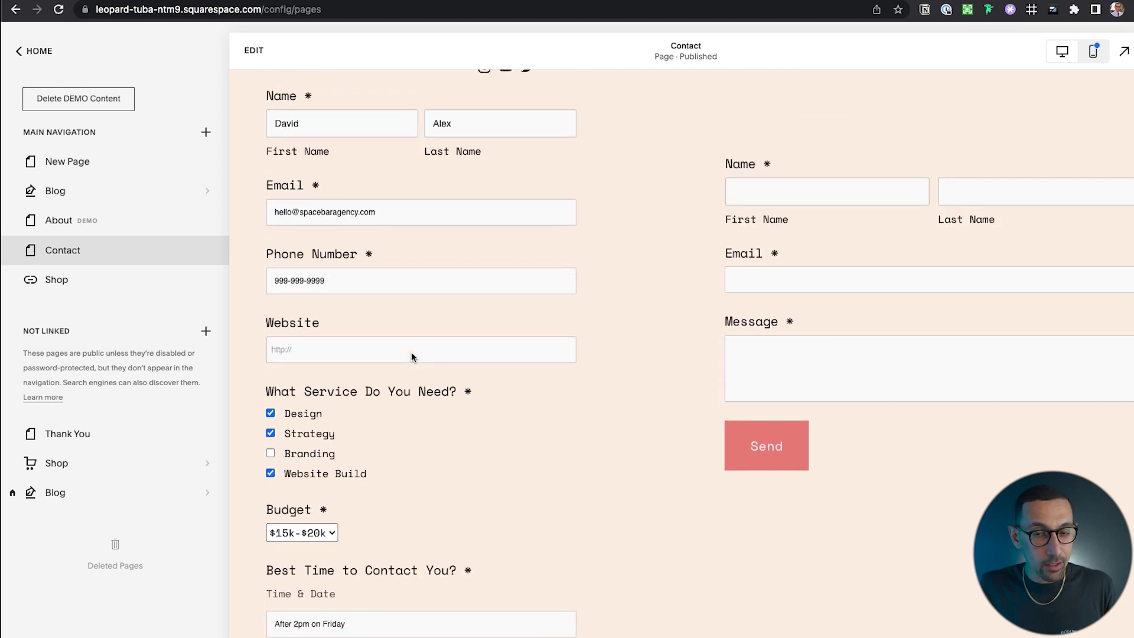
scroll(412, 355, "up", 1)
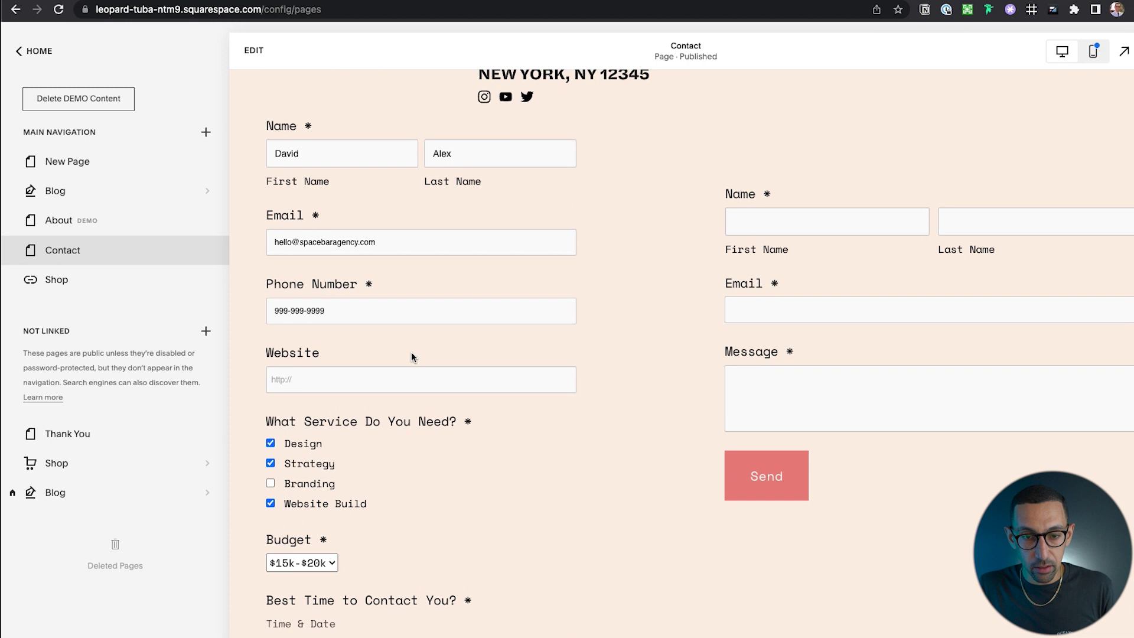
scroll(411, 352, "down", 6)
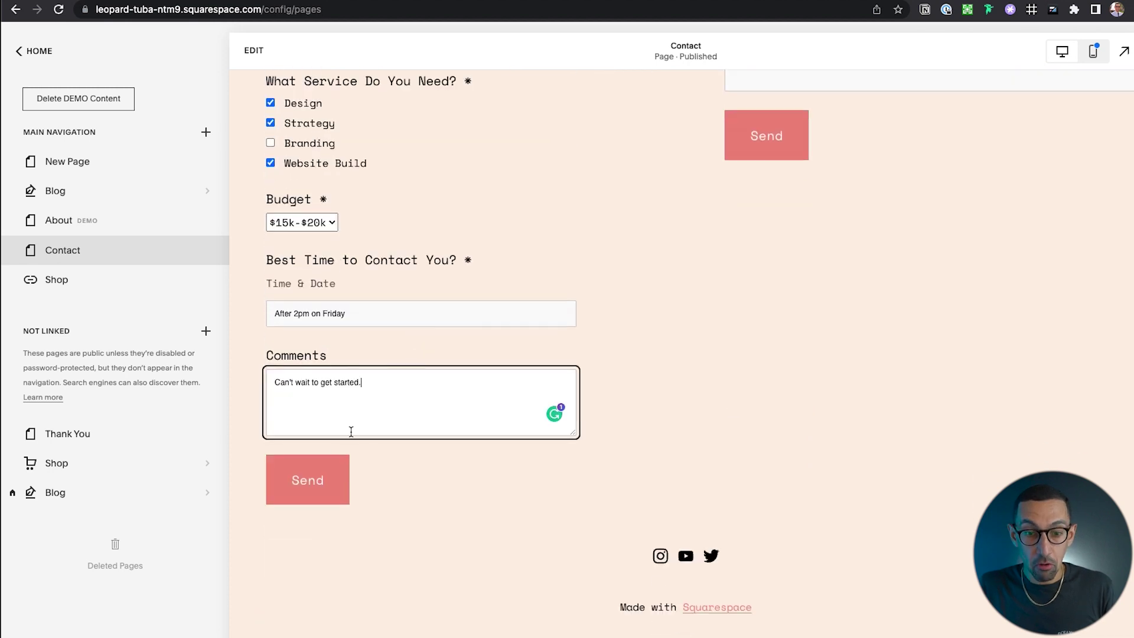
left_click(319, 482)
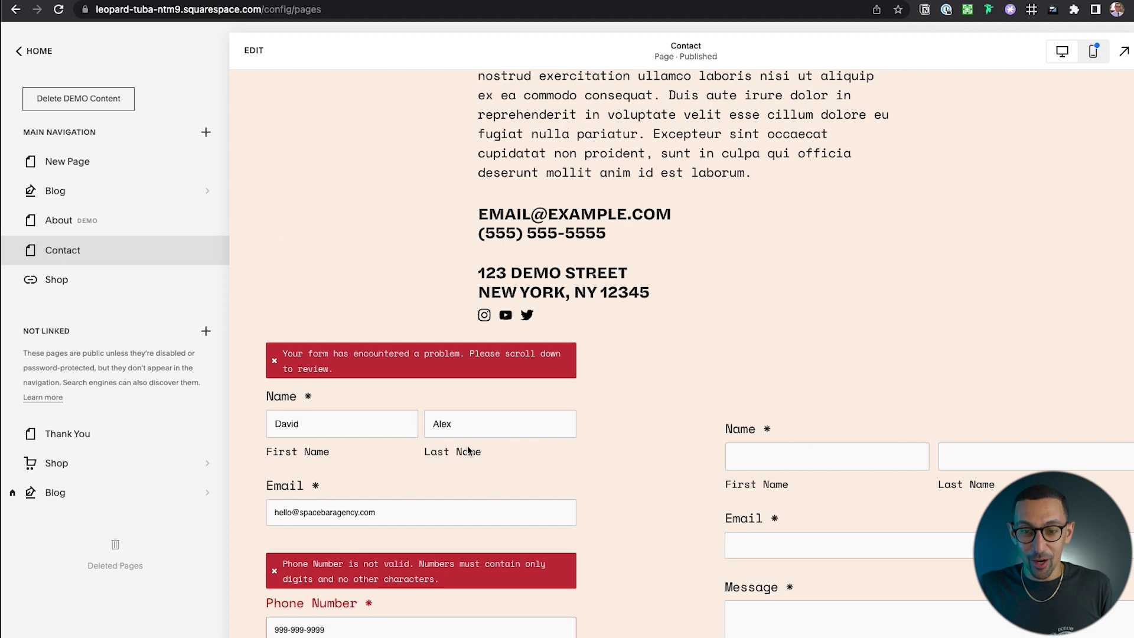
Strip the dashes from the phone number, resubmit to reach Thank You, then return to Contact
scroll(518, 432, "down", 2)
scroll(518, 432, "down", 3)
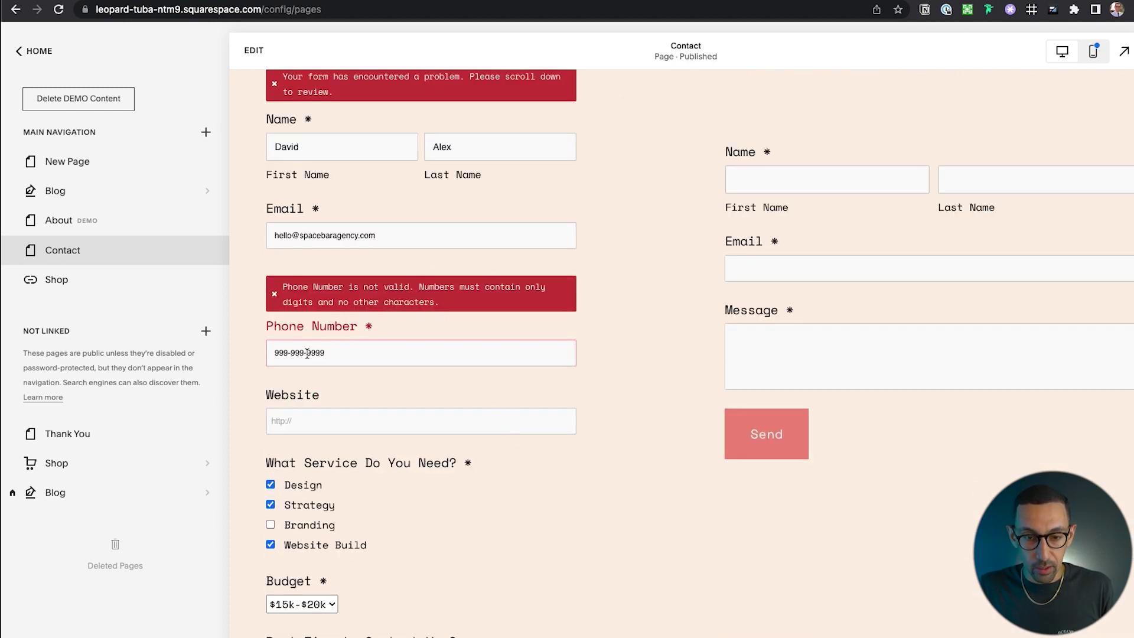
key("BackSpace")
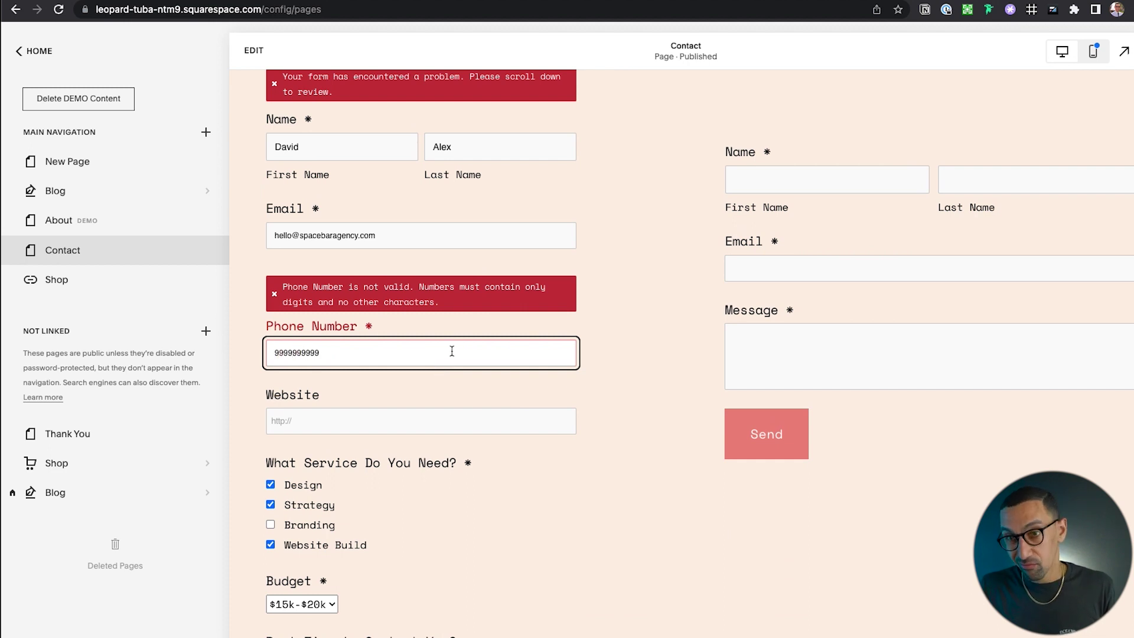
scroll(461, 368, "down", 1)
scroll(460, 369, "up", 3)
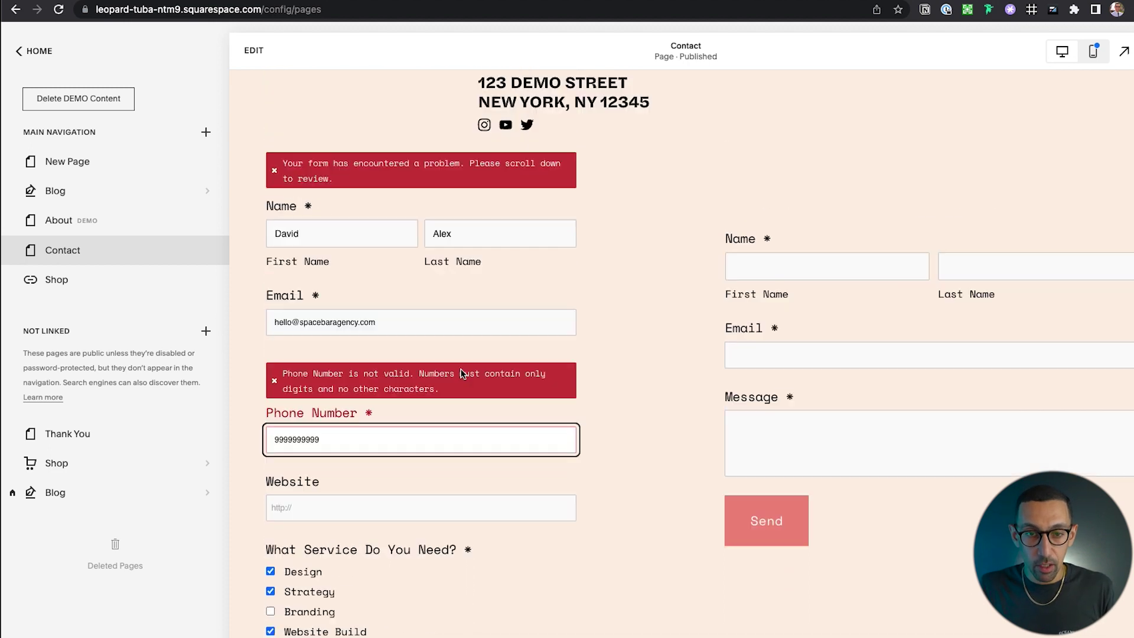
scroll(361, 208, "down", 5)
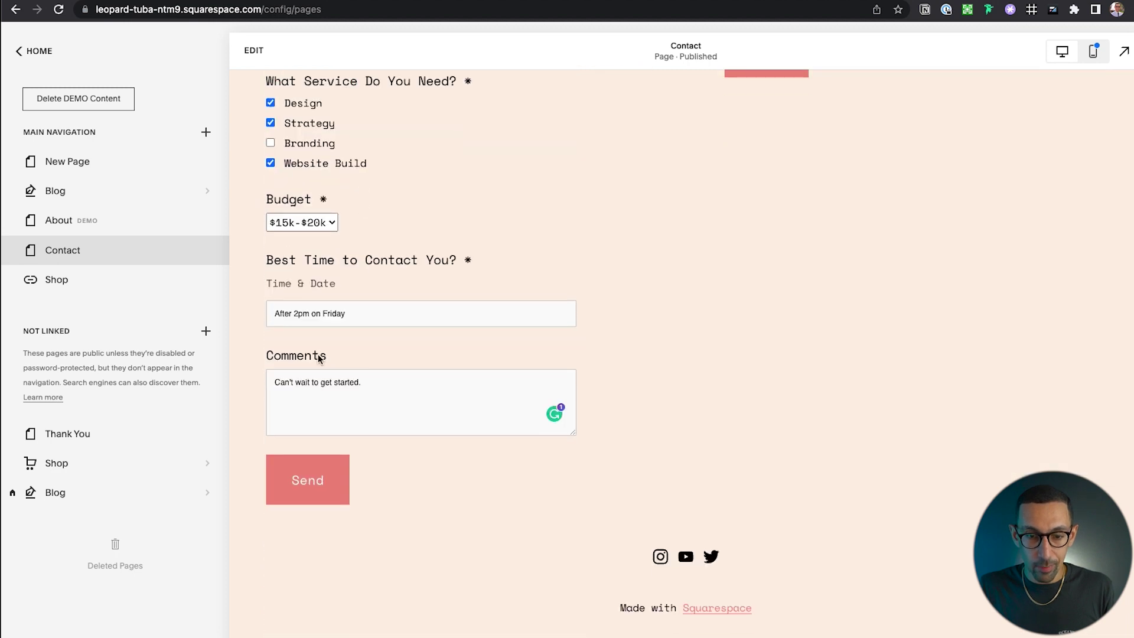
left_click(304, 479)
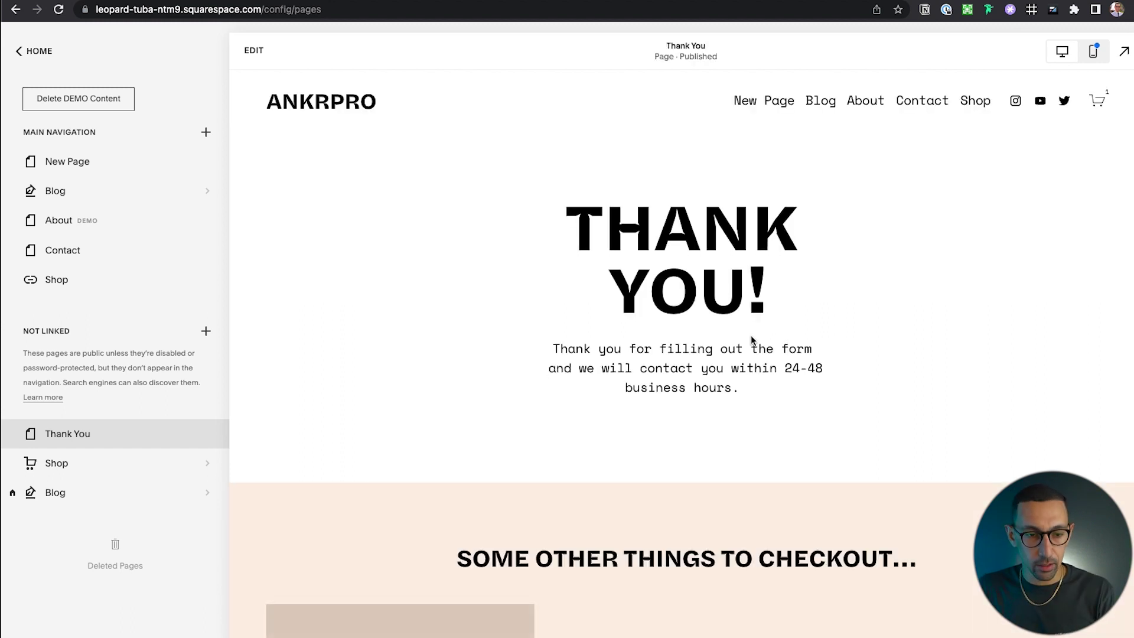
left_click(939, 102)
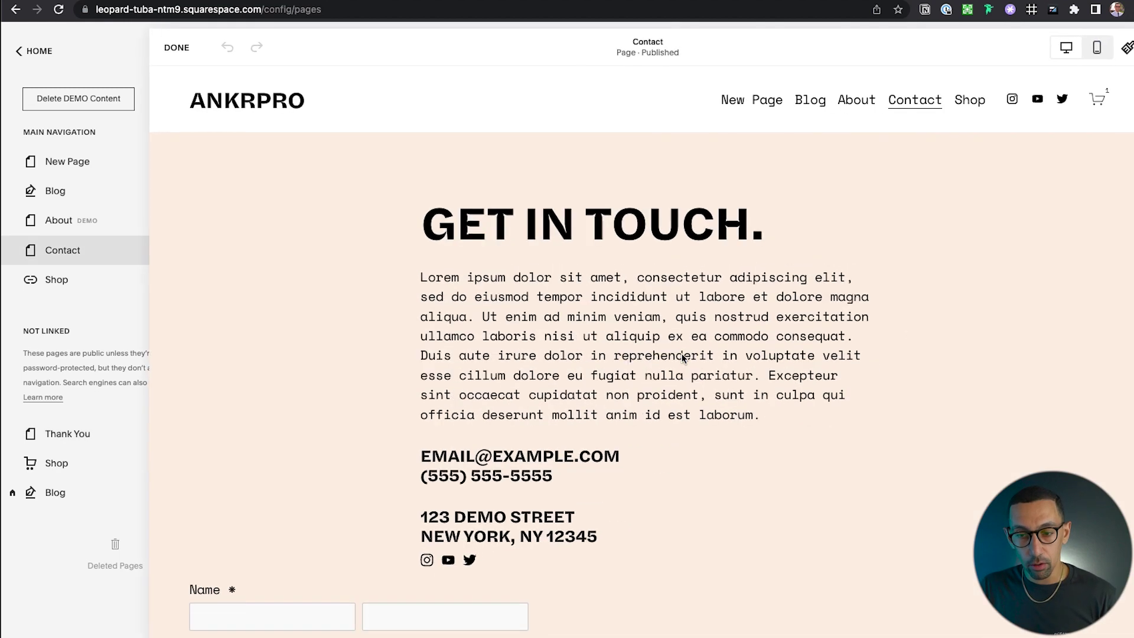
Delete the old default Name/Email/Message form block from the Contact page
scroll(685, 384, "down", 8)
scroll(686, 386, "down", 1)
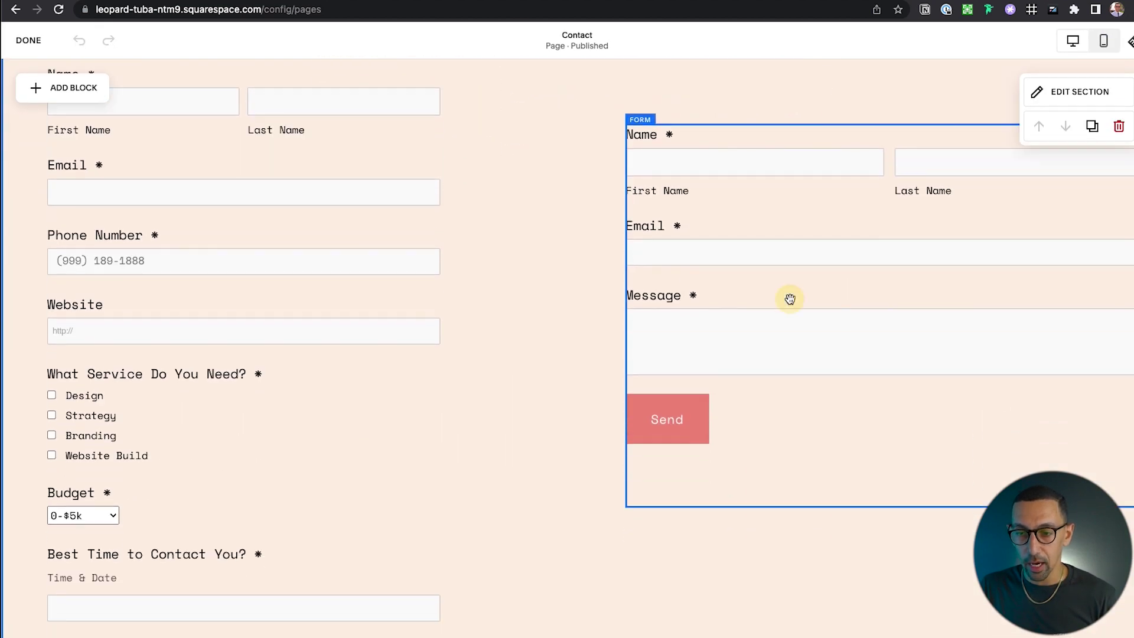
left_click(787, 299)
left_click(695, 97)
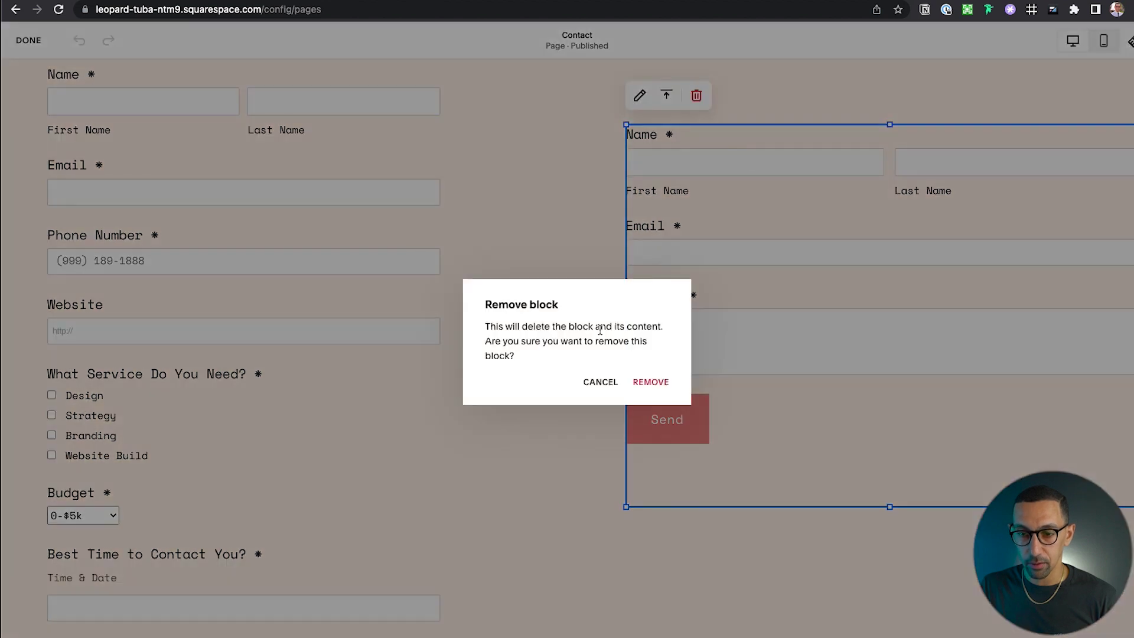
left_click(650, 383)
Centre and widen the custom form block, then save the Contact page
left_click_drag(282, 241, 456, 337)
scroll(449, 351, "up", 2)
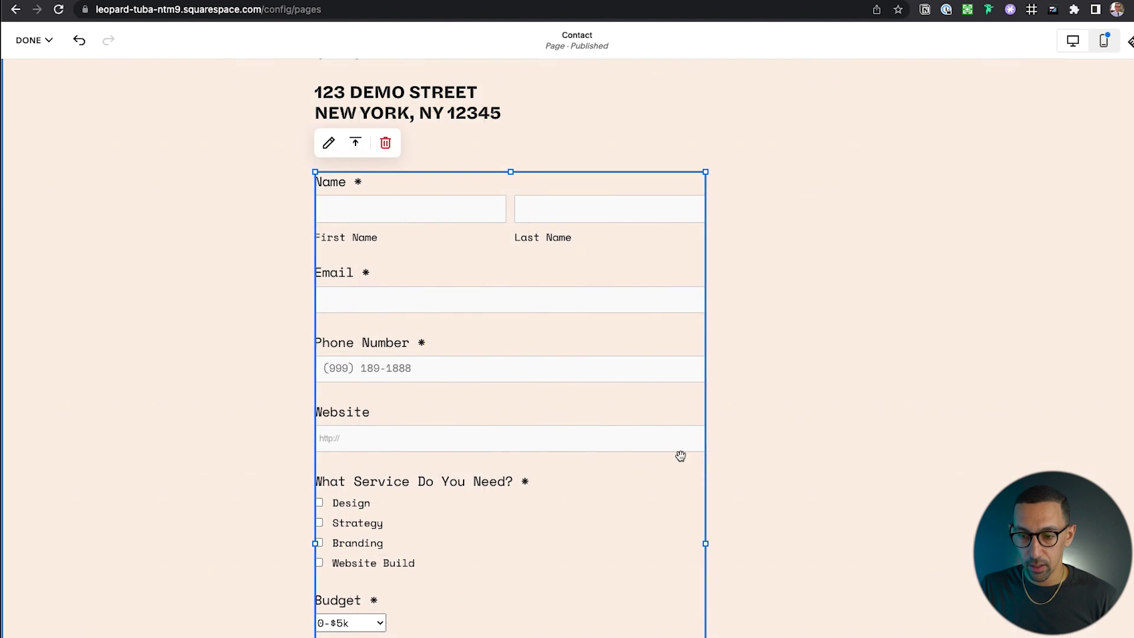
left_click_drag(705, 542, 836, 545)
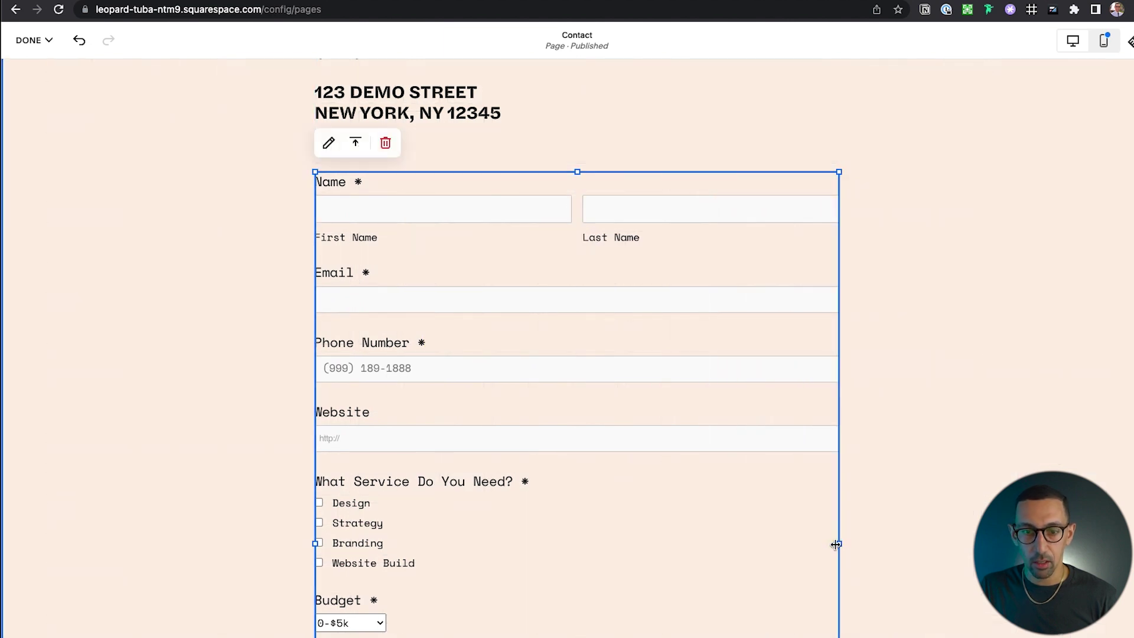
left_click(171, 218)
left_click(27, 39)
left_click(35, 76)
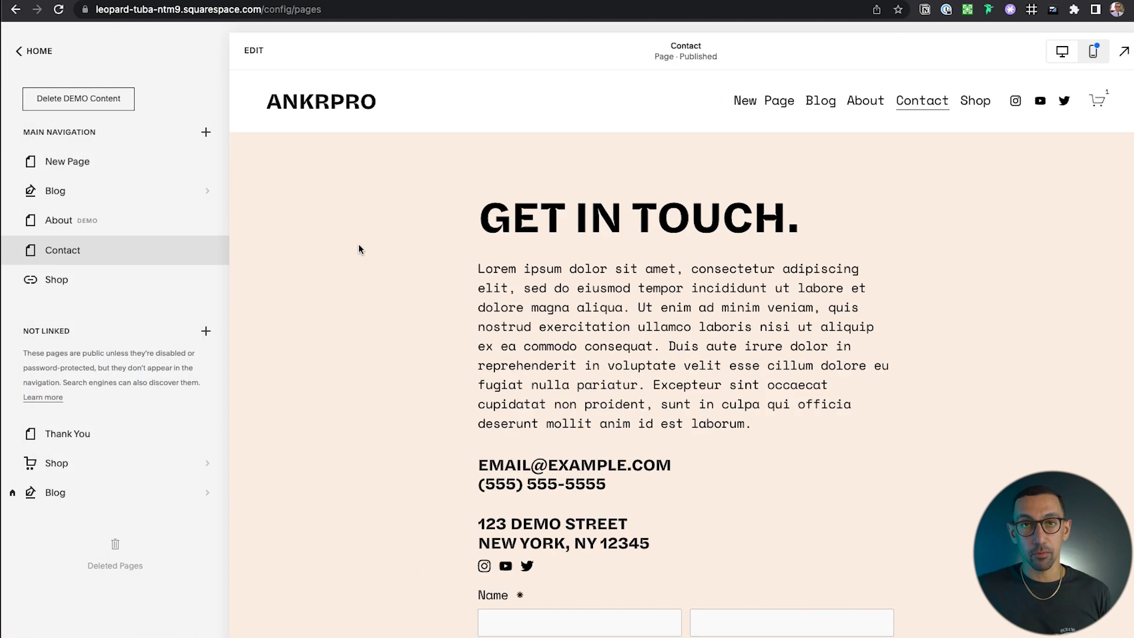
scroll(611, 326, "down", 5)
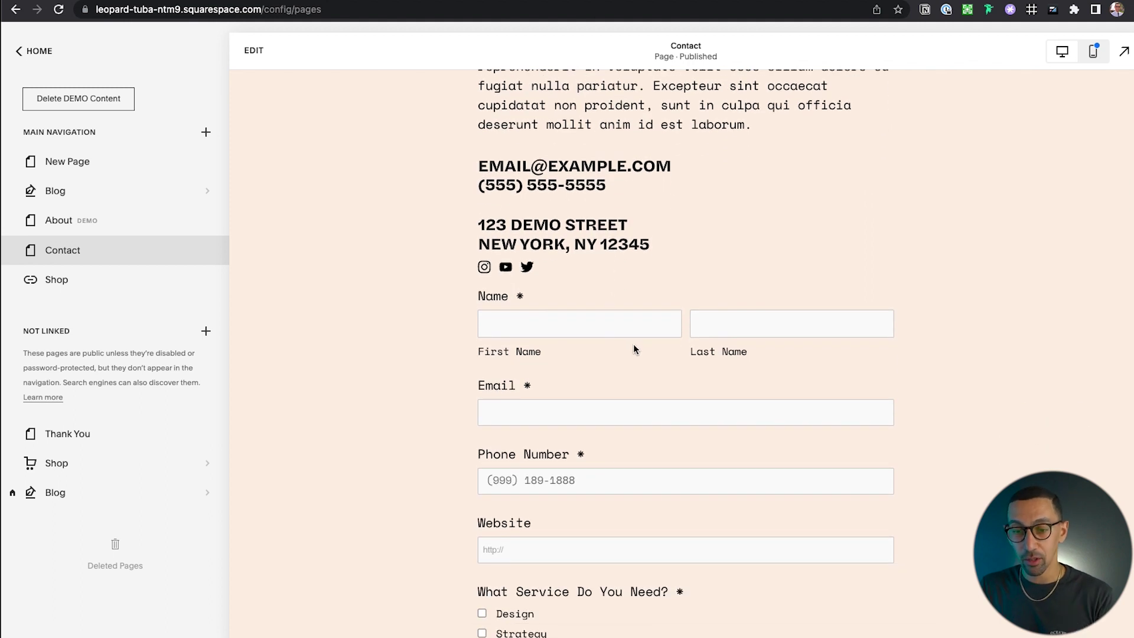
scroll(633, 349, "down", 1)
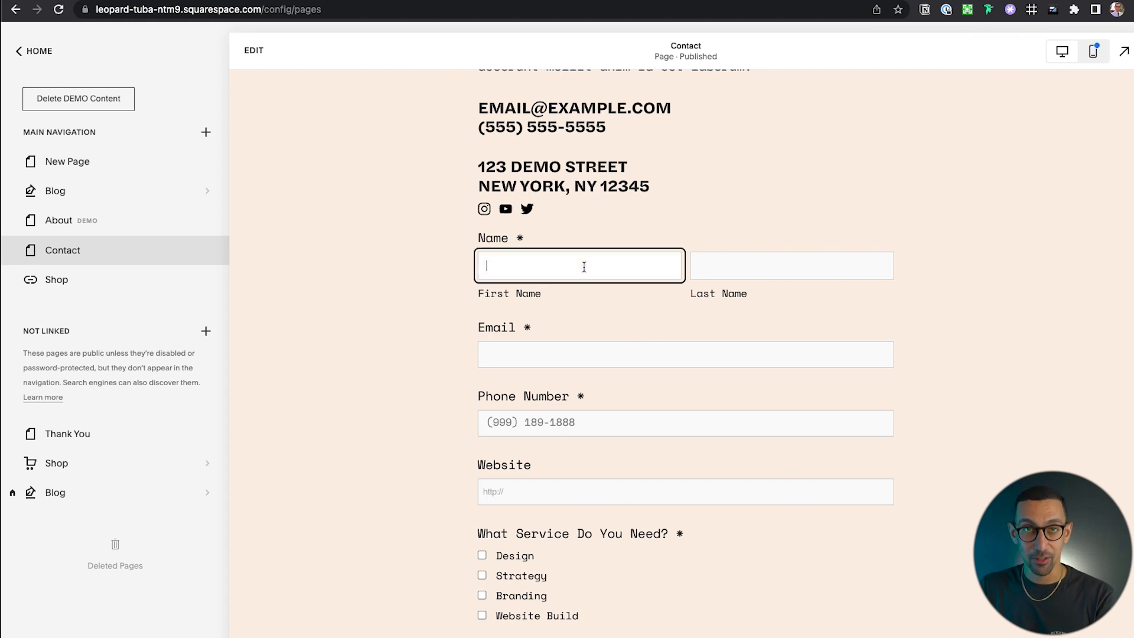
scroll(593, 313, "down", 1)
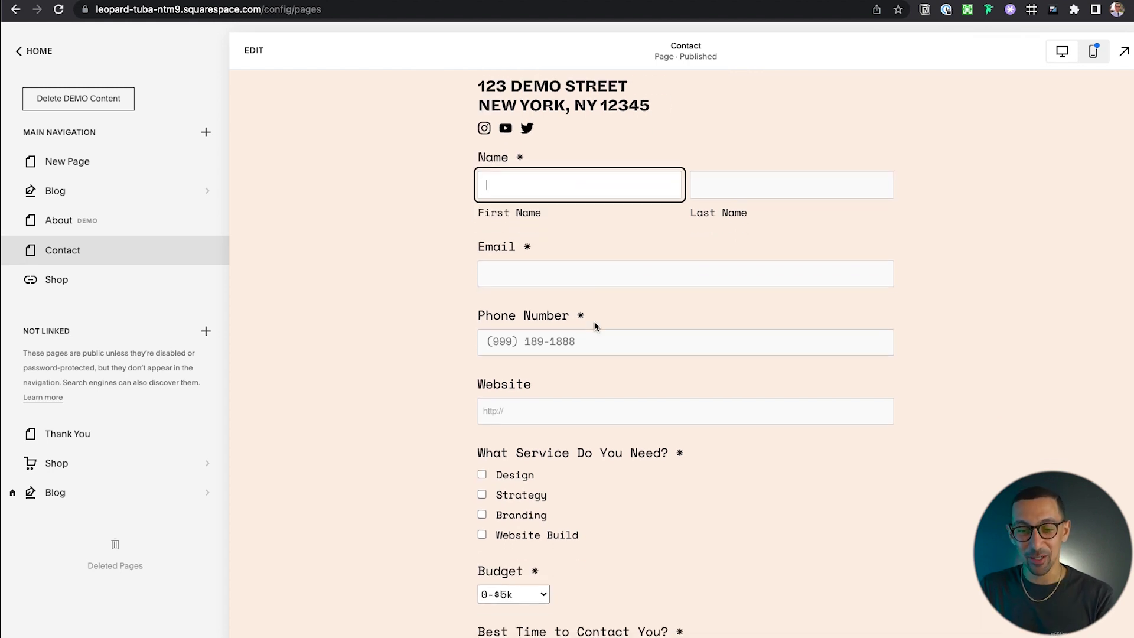